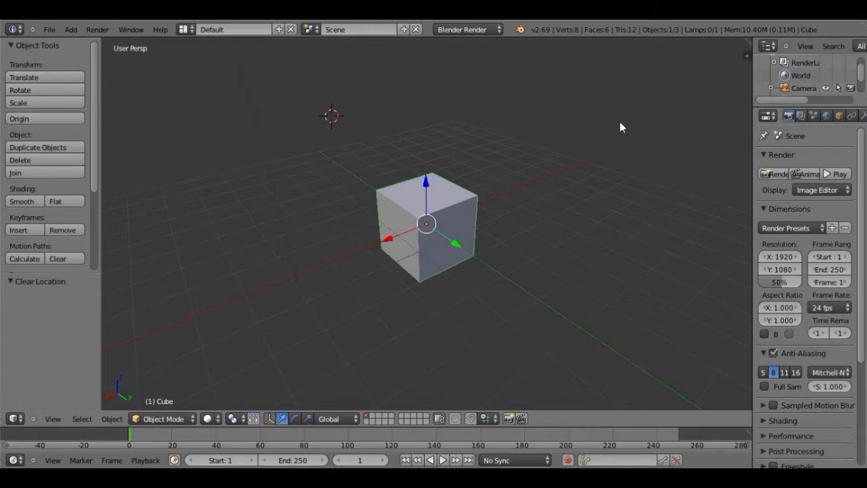
Import the Wavefront OBJ file celticring.obj from the Niko's rings folder.
{"action": "middle_click_drag", "start_coordinate": [524, 146], "coordinate": [441, 250]}
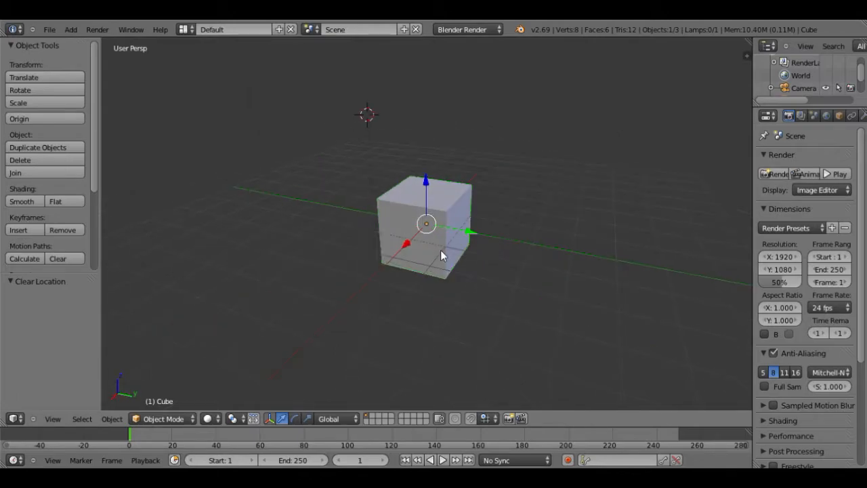
{"action": "left_click", "coordinate": [50, 30]}
{"action": "mouse_move", "coordinate": [100, 224]}
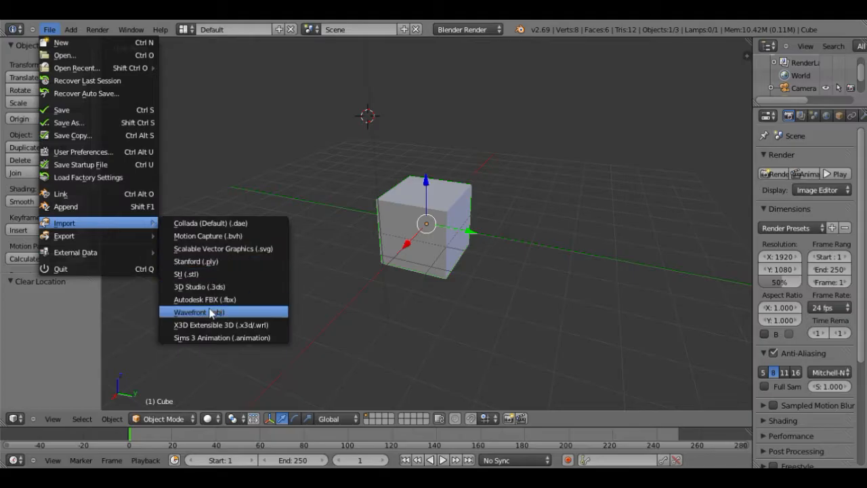
{"action": "left_click", "coordinate": [210, 312]}
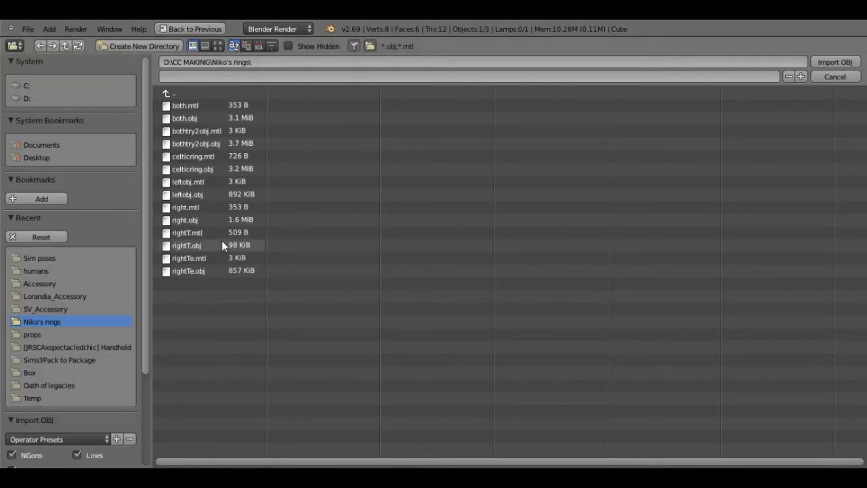
{"action": "left_click", "coordinate": [216, 170]}
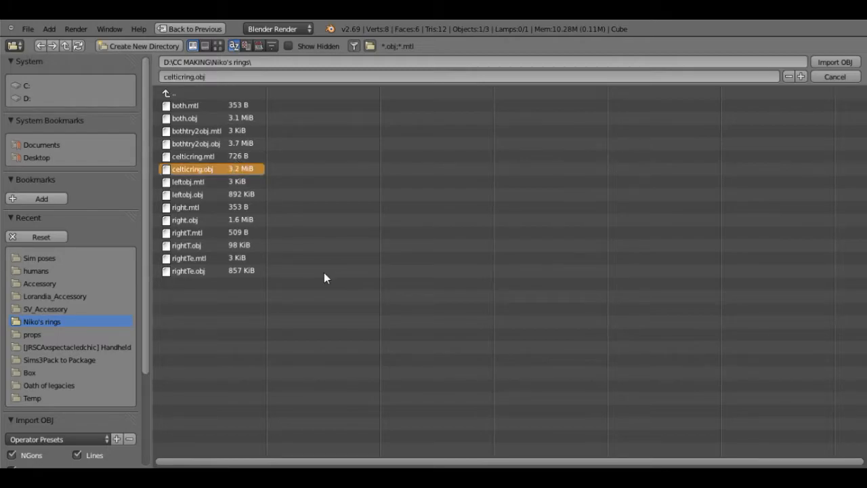
{"action": "key", "text": "Return"}
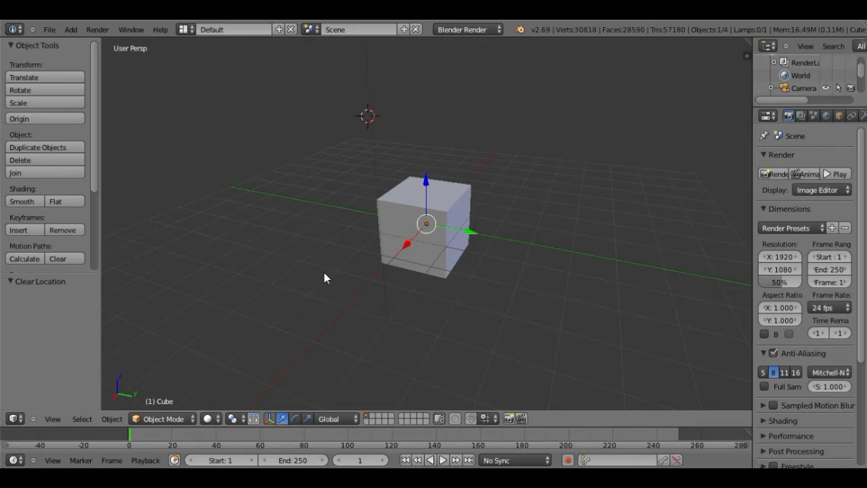
Delete the default cube from the scene.
{"action": "right_click", "coordinate": [405, 203]}
{"action": "key", "text": "x"}
{"action": "left_click", "coordinate": [405, 202]}
Select the imported ring and switch it to Edit Mode.
{"action": "scroll", "coordinate": [407, 256], "scroll_direction": "up", "scroll_amount": 10}
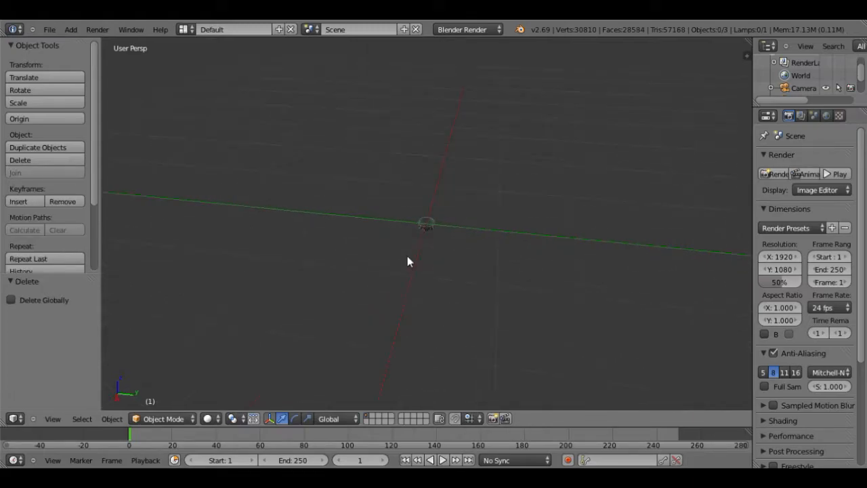
{"action": "middle_click_drag", "start_coordinate": [412, 300], "coordinate": [486, 269]}
{"action": "scroll", "coordinate": [440, 247], "scroll_direction": "down", "scroll_amount": 2}
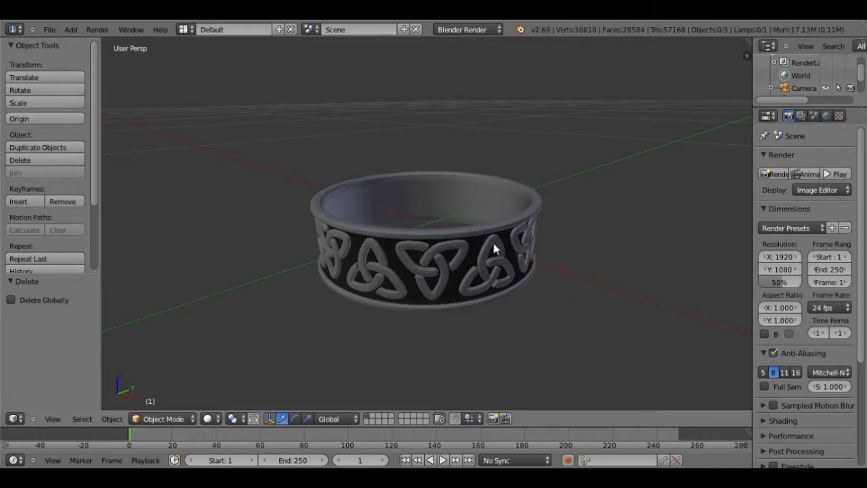
{"action": "middle_click_drag", "start_coordinate": [609, 168], "coordinate": [447, 243]}
{"action": "scroll", "coordinate": [447, 243], "scroll_direction": "up", "scroll_amount": 2}
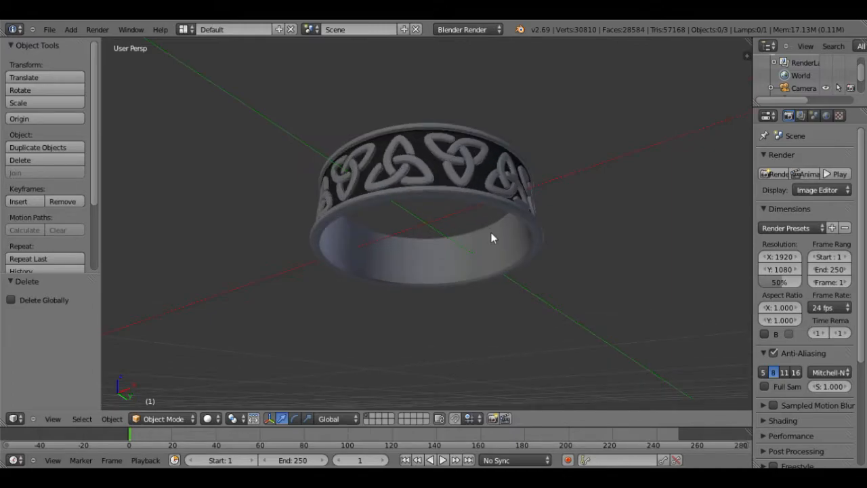
{"action": "middle_click_drag", "start_coordinate": [494, 183], "coordinate": [443, 238]}
{"action": "right_click", "coordinate": [444, 238]}
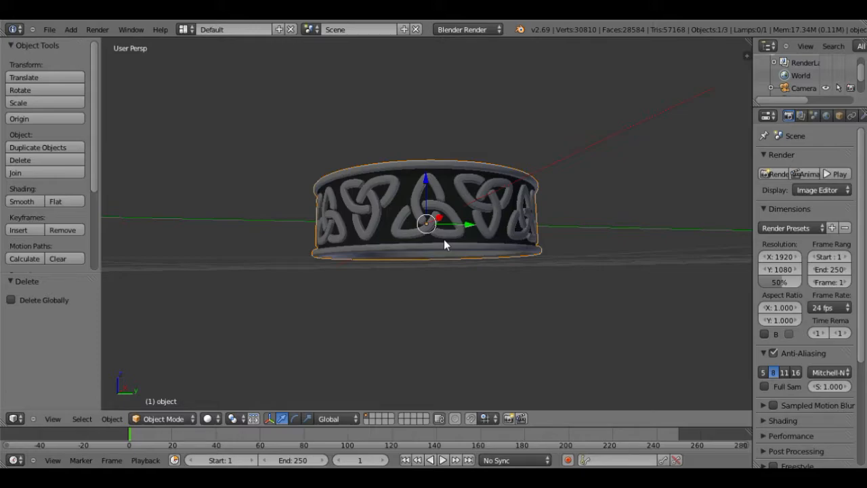
{"action": "middle_click_drag", "start_coordinate": [459, 174], "coordinate": [541, 236]}
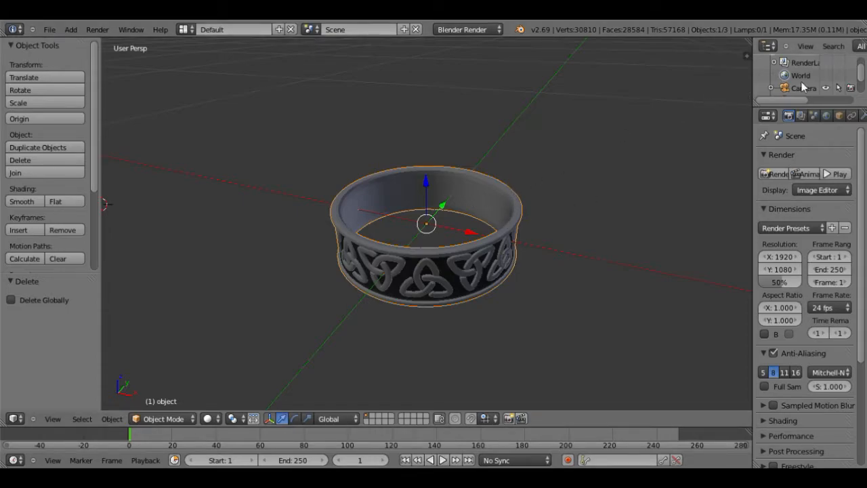
{"action": "middle_click_drag", "start_coordinate": [456, 294], "coordinate": [527, 277]}
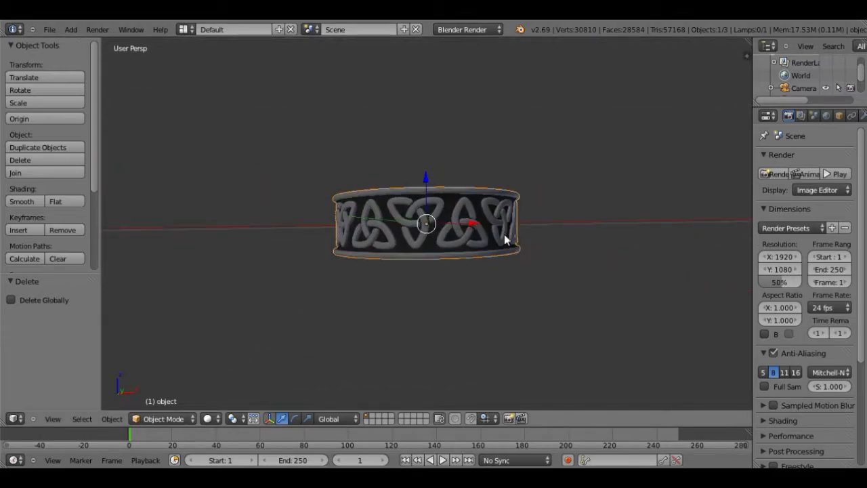
{"action": "middle_click_drag", "start_coordinate": [505, 239], "coordinate": [518, 254]}
{"action": "left_click", "coordinate": [183, 418]}
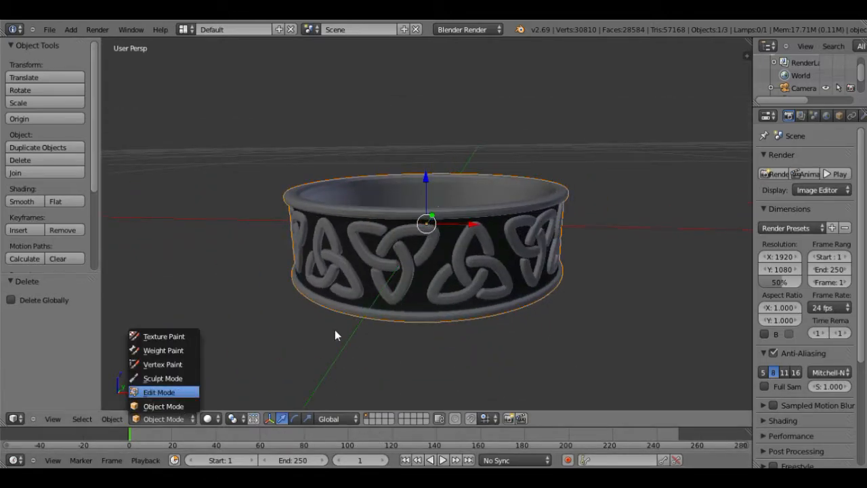
{"action": "key", "text": "Tab"}
Select the linked geometry of individual strands in one Celtic knot, one strand at a time.
{"action": "key", "text": "l"}
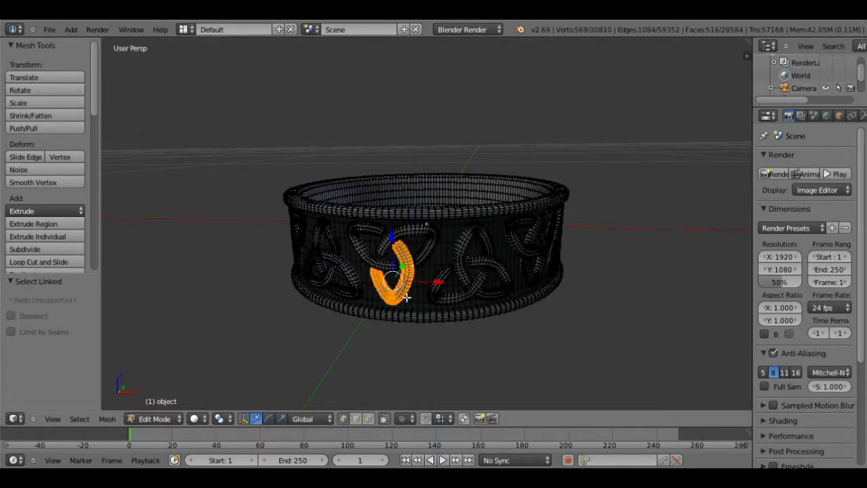
{"action": "left_click", "coordinate": [412, 235]}
{"action": "right_click", "coordinate": [413, 235]}
{"action": "key", "text": "l"}
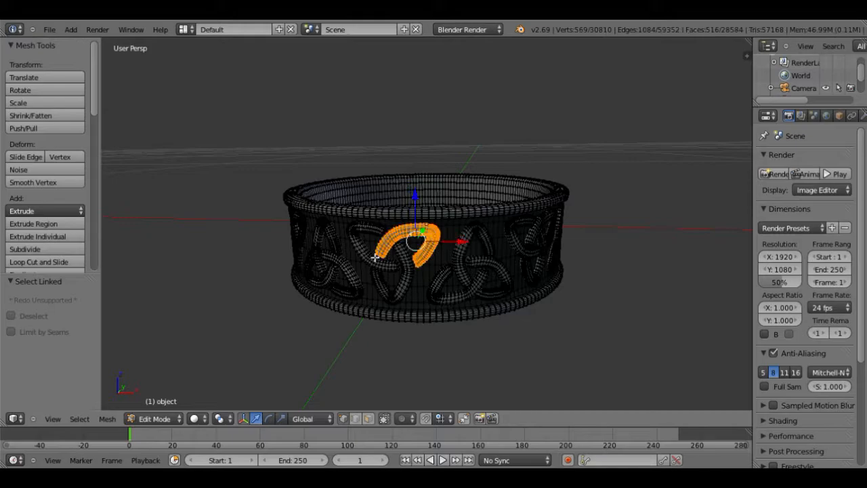
{"action": "left_click", "coordinate": [366, 257]}
{"action": "right_click", "coordinate": [366, 256]}
{"action": "middle_click_drag", "start_coordinate": [462, 260], "coordinate": [348, 259]}
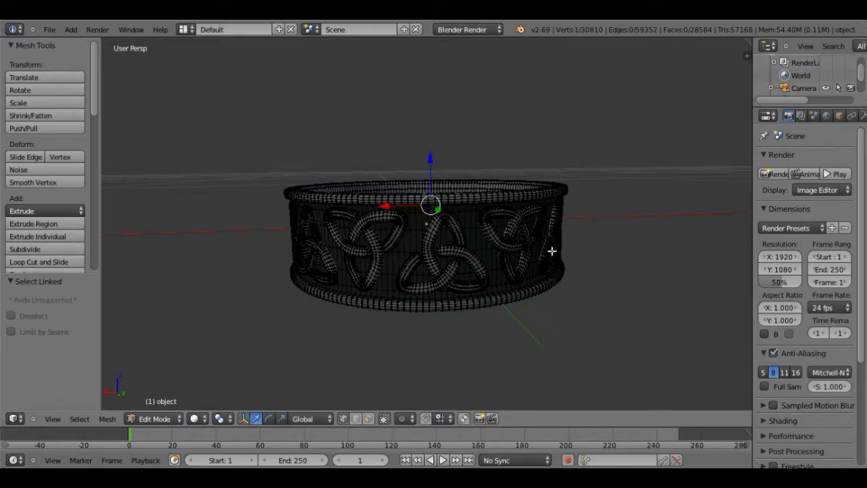
{"action": "middle_click_drag", "start_coordinate": [551, 250], "coordinate": [470, 277]}
{"action": "middle_click_drag", "start_coordinate": [380, 315], "coordinate": [494, 290]}
{"action": "scroll", "coordinate": [449, 299], "scroll_direction": "up", "scroll_amount": 2}
{"action": "scroll", "coordinate": [402, 260], "scroll_direction": "down", "scroll_amount": 2}
{"action": "middle_click_drag", "start_coordinate": [303, 358], "coordinate": [313, 368]}
{"action": "left_click", "coordinate": [400, 198]}
{"action": "middle_click_drag", "start_coordinate": [400, 198], "coordinate": [424, 231]}
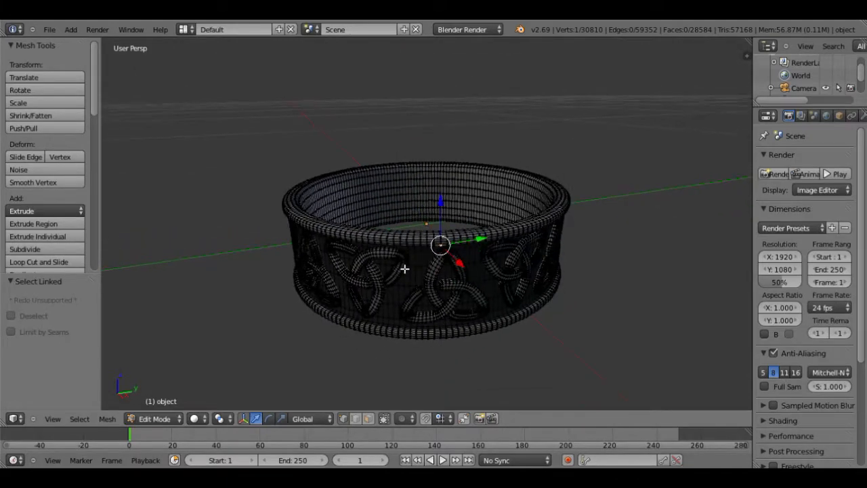
Select the linked geometry of the lower strand and then the upper strand of another Celtic knot on the ring.
{"action": "key", "text": "l"}
{"action": "right_click", "coordinate": [414, 342]}
{"action": "middle_click_drag", "start_coordinate": [442, 356], "coordinate": [480, 302]}
{"action": "middle_click_drag", "start_coordinate": [468, 206], "coordinate": [390, 179]}
{"action": "middle_click_drag", "start_coordinate": [585, 191], "coordinate": [524, 255]}
{"action": "right_click", "coordinate": [471, 181]}
{"action": "right_click", "coordinate": [442, 226]}
{"action": "key", "text": "l"}
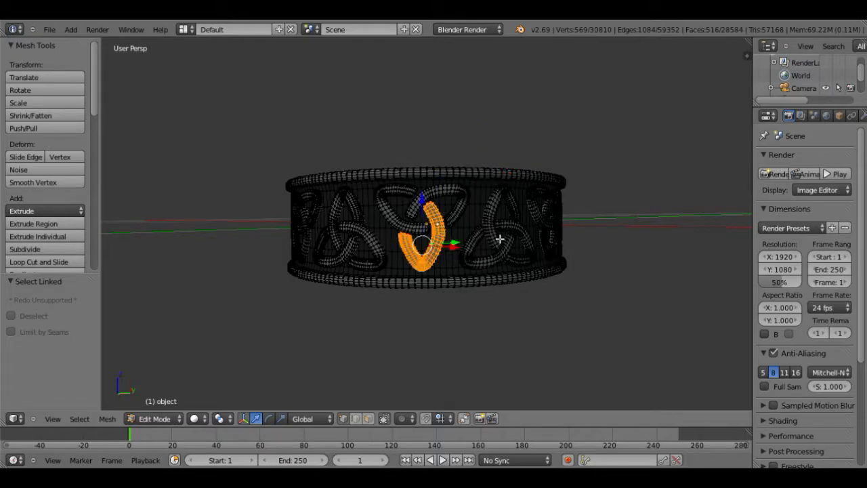
{"action": "scroll", "coordinate": [499, 238], "scroll_direction": "up", "scroll_amount": 6}
{"action": "scroll", "coordinate": [500, 238], "scroll_direction": "down", "scroll_amount": 4}
{"action": "right_click", "coordinate": [434, 176]}
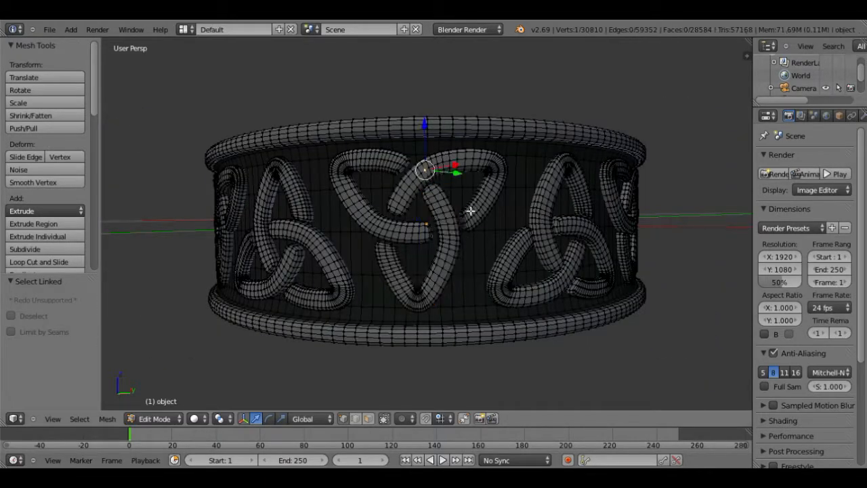
{"action": "key", "text": "l"}
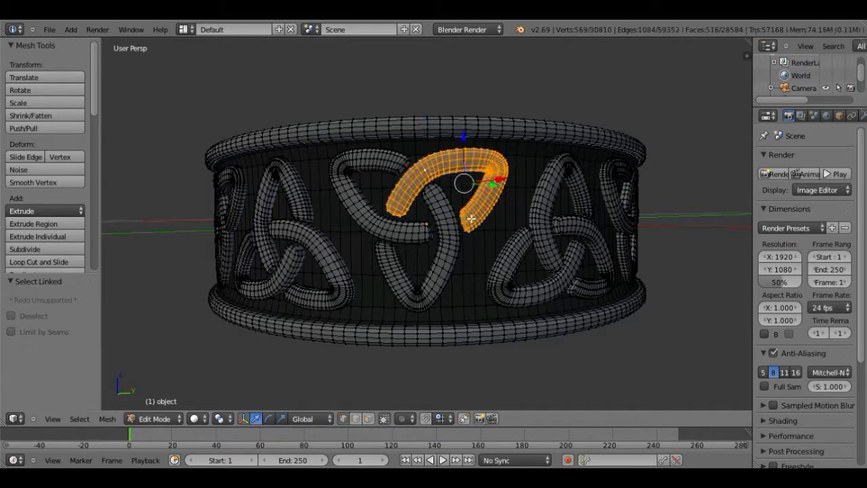
{"action": "middle_click_drag", "start_coordinate": [469, 198], "coordinate": [478, 206]}
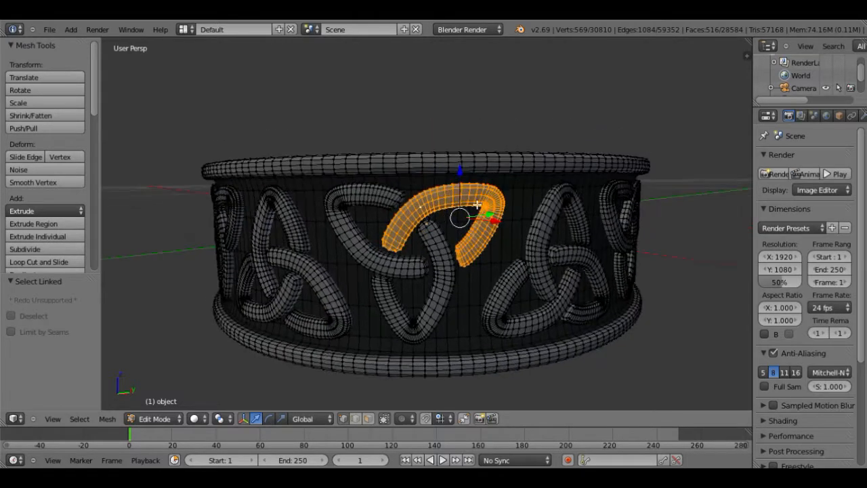
Select all geometry linked to the ring's rim and separate that selection into its own object.
{"action": "right_click", "coordinate": [529, 163]}
{"action": "key", "text": "ctrl+l"}
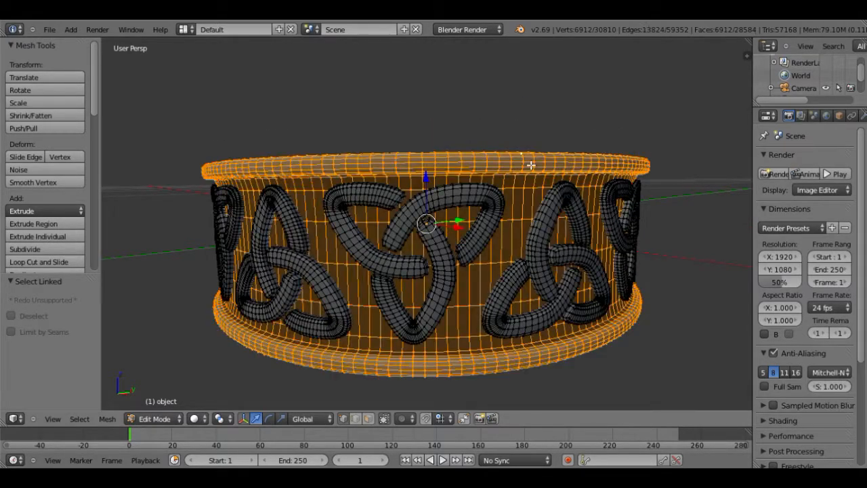
{"action": "middle_click_drag", "start_coordinate": [529, 166], "coordinate": [486, 263]}
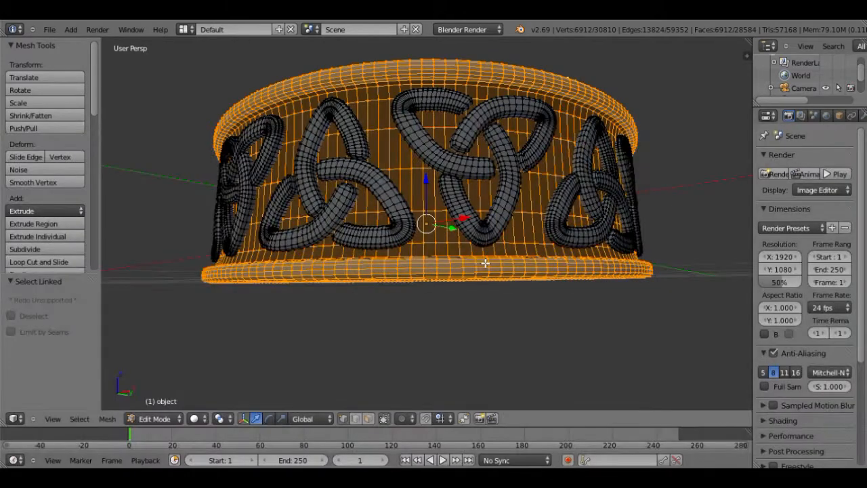
{"action": "key", "text": "p"}
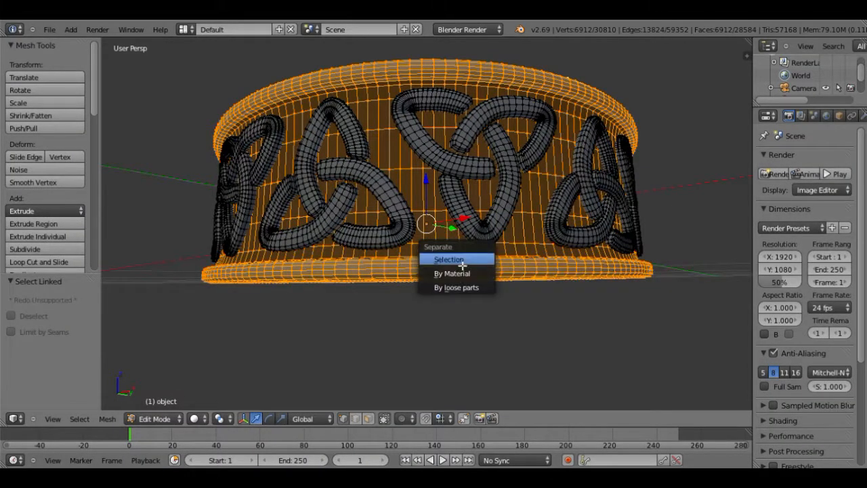
{"action": "left_click", "coordinate": [467, 262]}
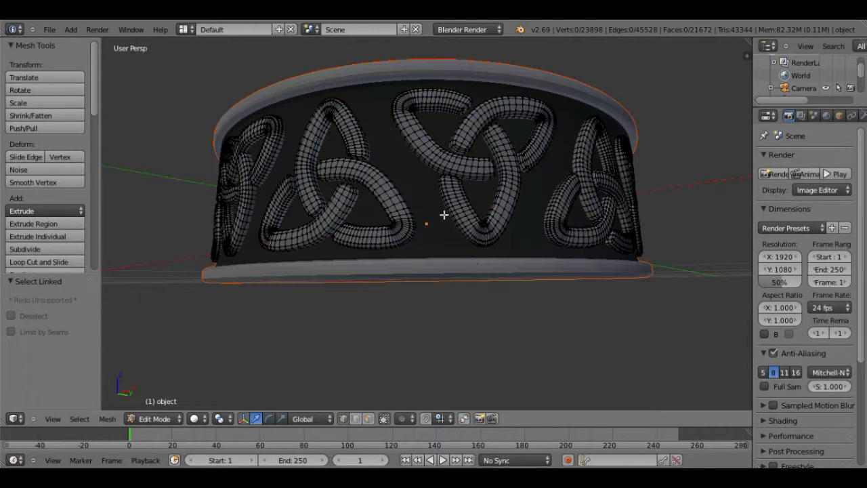
Enlarge the outliner, leave Edit Mode and select the separated band and knot objects in turn.
{"action": "middle_click_drag", "start_coordinate": [444, 215], "coordinate": [441, 235]}
{"action": "left_click_drag", "start_coordinate": [786, 103], "coordinate": [785, 207]}
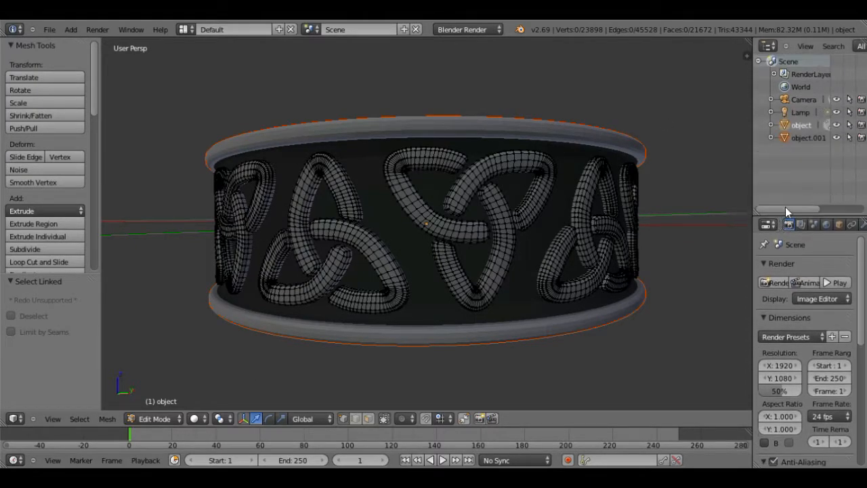
{"action": "left_click", "coordinate": [799, 137]}
{"action": "left_click", "coordinate": [801, 125]}
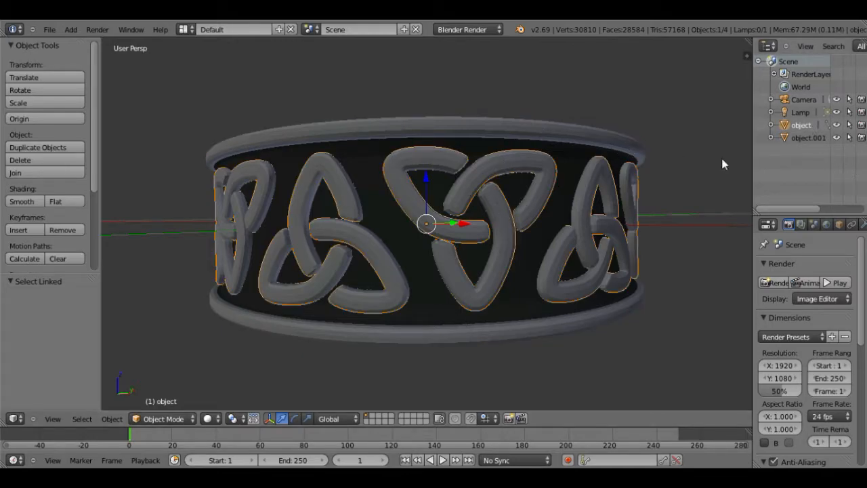
{"action": "left_click", "coordinate": [799, 137]}
Select the ring band object, object.001, and switch it to Edit Mode.
{"action": "middle_click_drag", "start_coordinate": [718, 152], "coordinate": [457, 268]}
{"action": "right_click", "coordinate": [484, 253]}
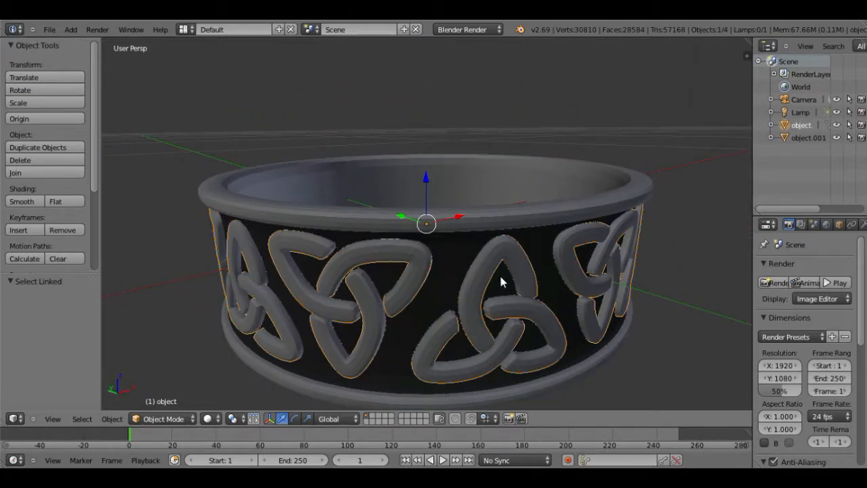
{"action": "right_click", "coordinate": [538, 220]}
{"action": "middle_click_drag", "start_coordinate": [536, 216], "coordinate": [464, 248]}
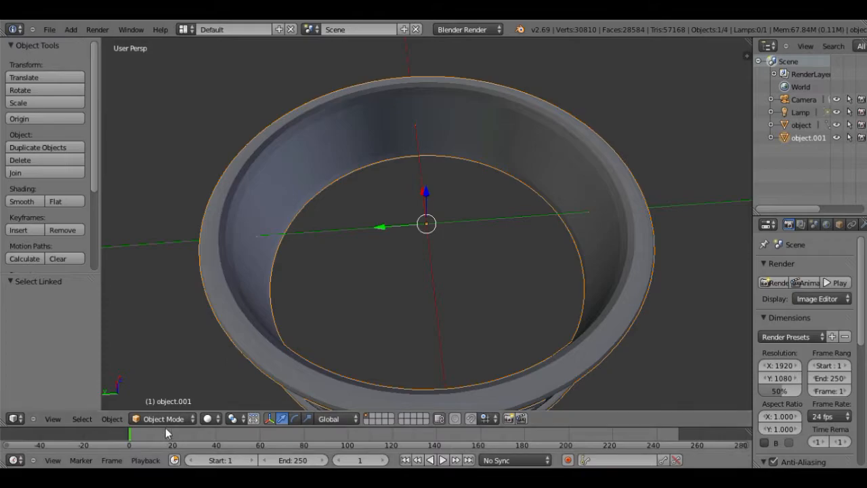
{"action": "middle_click_drag", "start_coordinate": [421, 273], "coordinate": [340, 262]}
{"action": "left_click", "coordinate": [183, 419]}
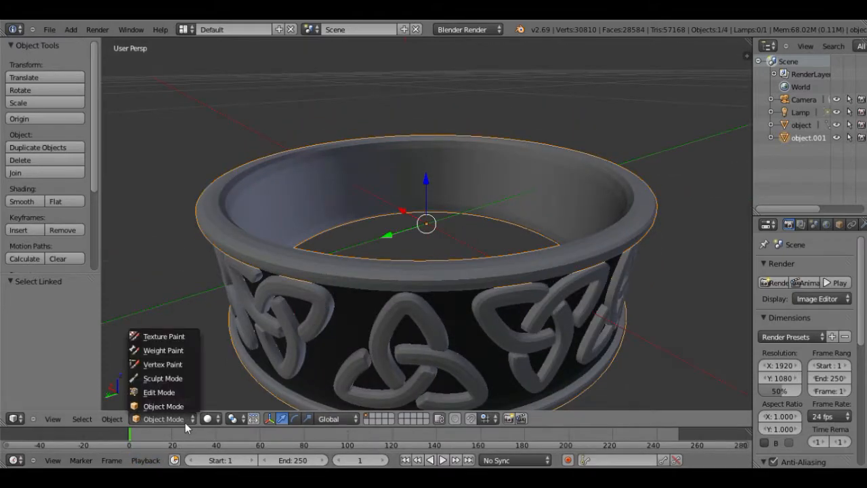
{"action": "left_click", "coordinate": [181, 393]}
Try selecting the ring band's inner surface using single vertices, the whole mesh and linked geometry.
{"action": "right_click", "coordinate": [345, 215]}
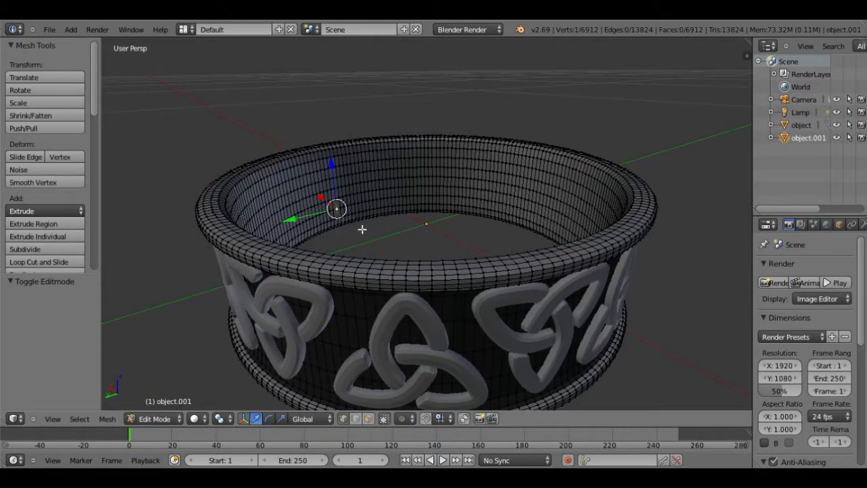
{"action": "key", "text": "a"}
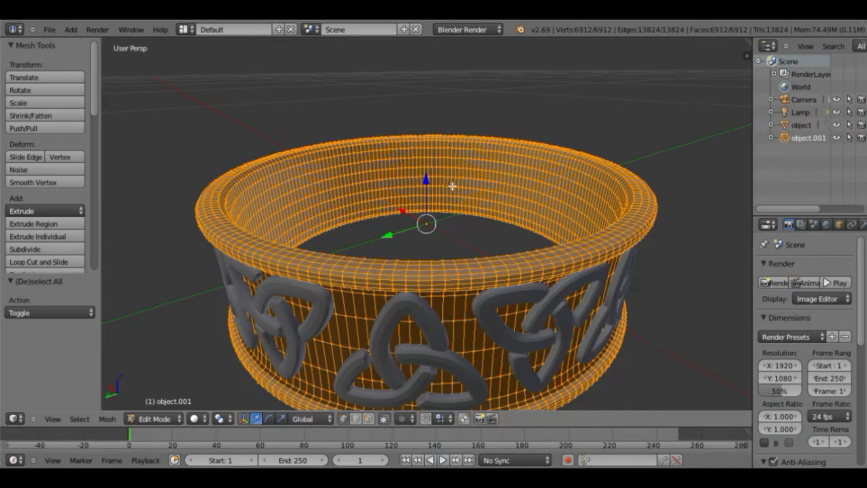
{"action": "right_click", "coordinate": [319, 263]}
{"action": "right_click", "coordinate": [332, 212]}
{"action": "key", "text": "l"}
{"action": "middle_click_drag", "start_coordinate": [333, 213], "coordinate": [475, 271]}
{"action": "right_click", "coordinate": [327, 155]}
{"action": "middle_click_drag", "start_coordinate": [327, 155], "coordinate": [374, 216]}
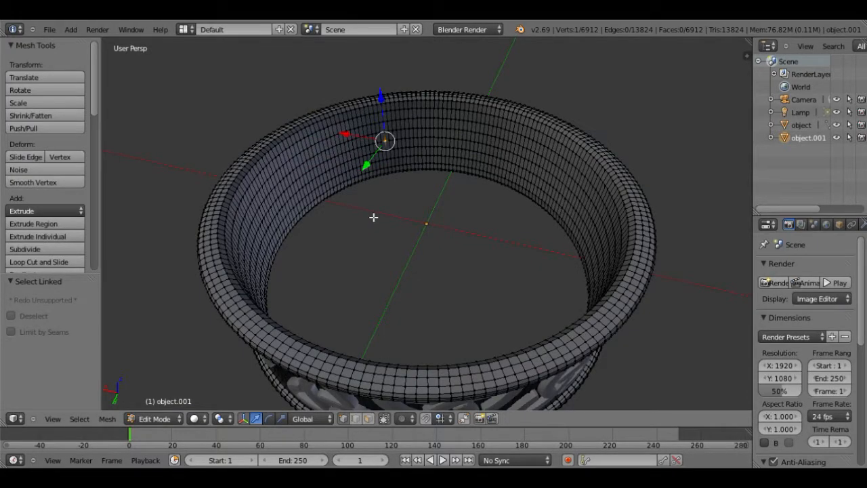
Clear the current selection and select the ring band's entire mesh.
{"action": "key", "text": "a"}
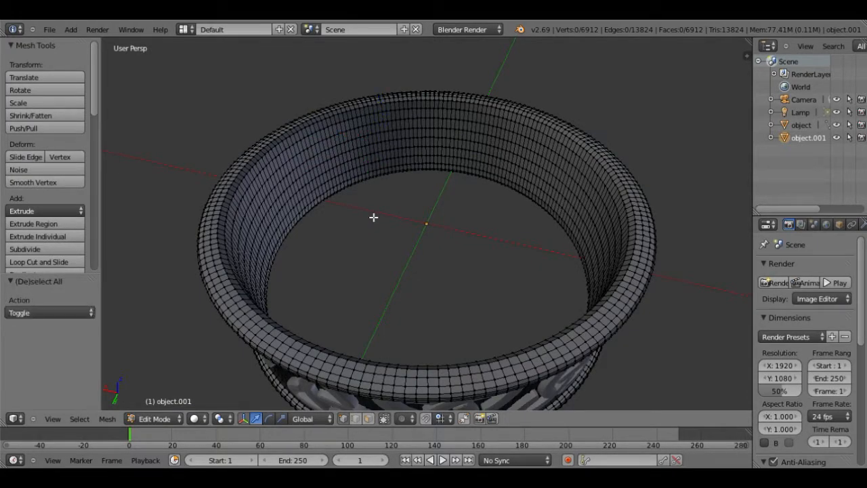
{"action": "key", "text": "a"}
{"action": "middle_click_drag", "start_coordinate": [472, 192], "coordinate": [527, 188]}
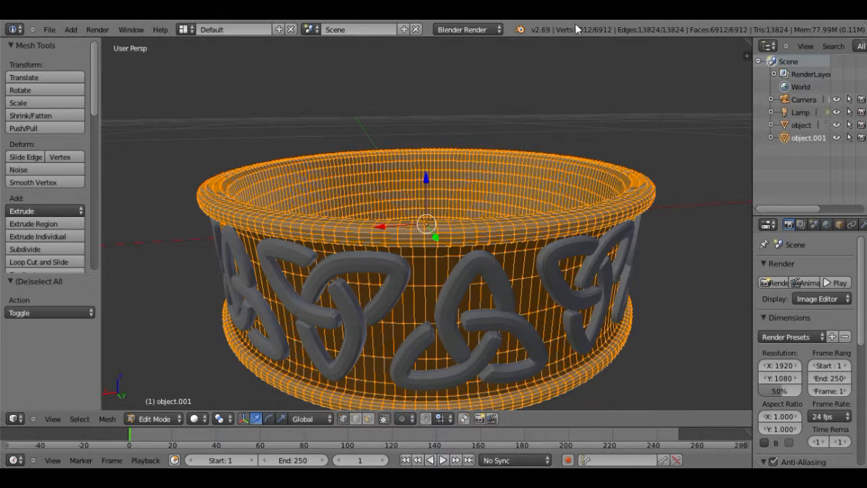
{"action": "middle_click_drag", "start_coordinate": [560, 107], "coordinate": [524, 199]}
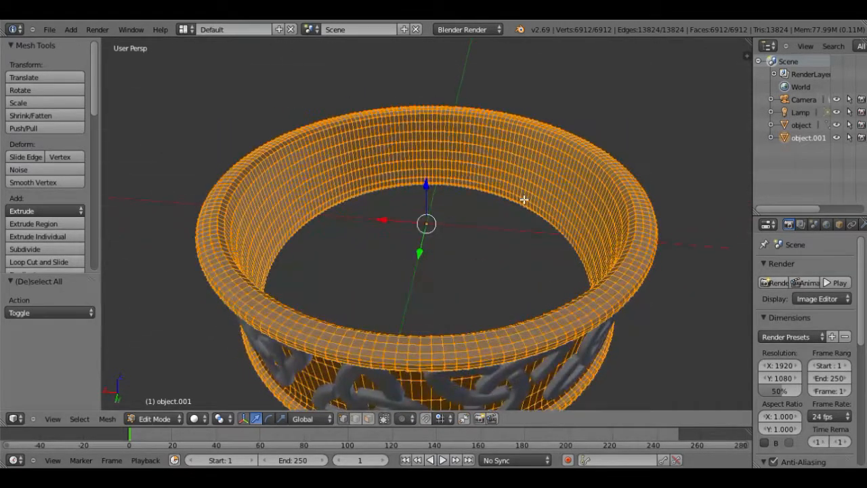
Enlarge the properties area and add a Decimate modifier to the ring band.
{"action": "middle_click_drag", "start_coordinate": [507, 239], "coordinate": [521, 200]}
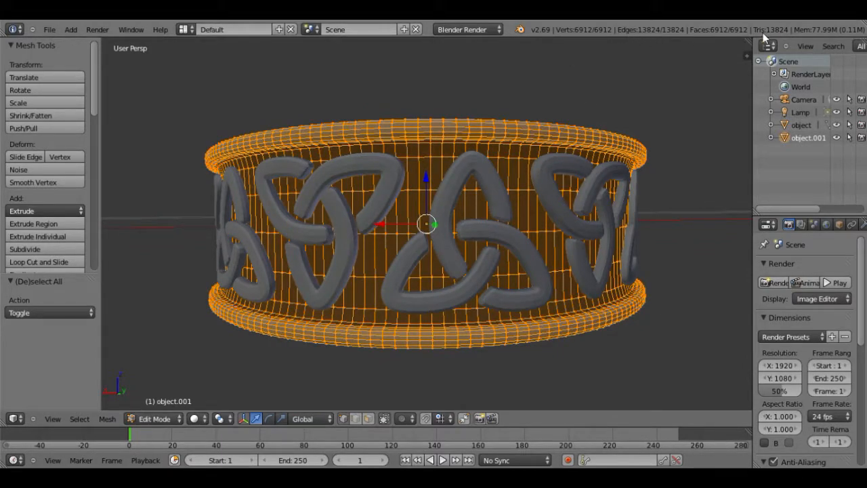
{"action": "middle_click_drag", "start_coordinate": [738, 80], "coordinate": [432, 266]}
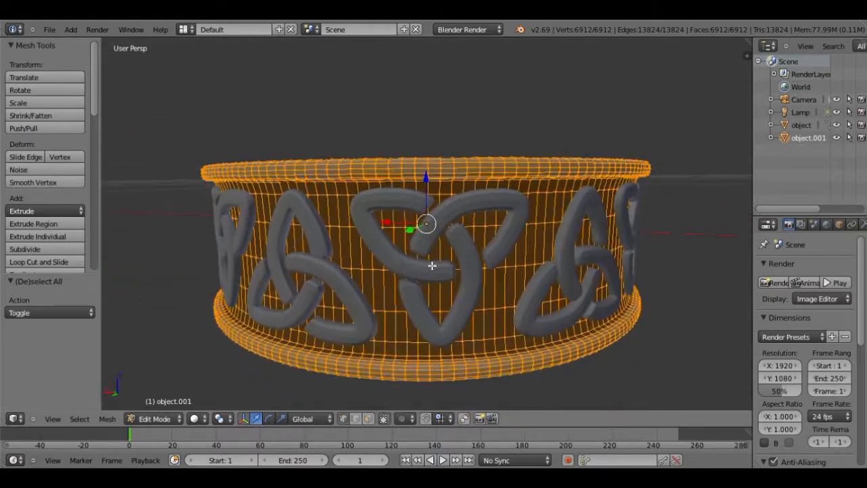
{"action": "middle_click_drag", "start_coordinate": [393, 217], "coordinate": [479, 253]}
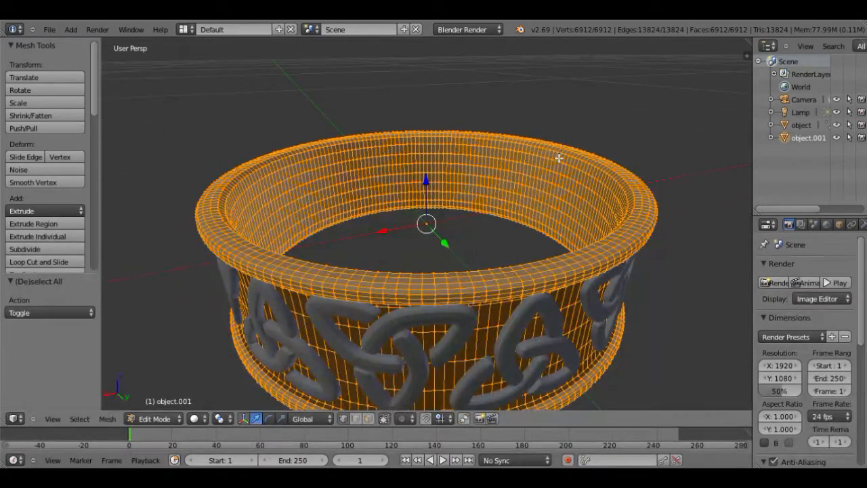
{"action": "middle_click_drag", "start_coordinate": [479, 296], "coordinate": [515, 257]}
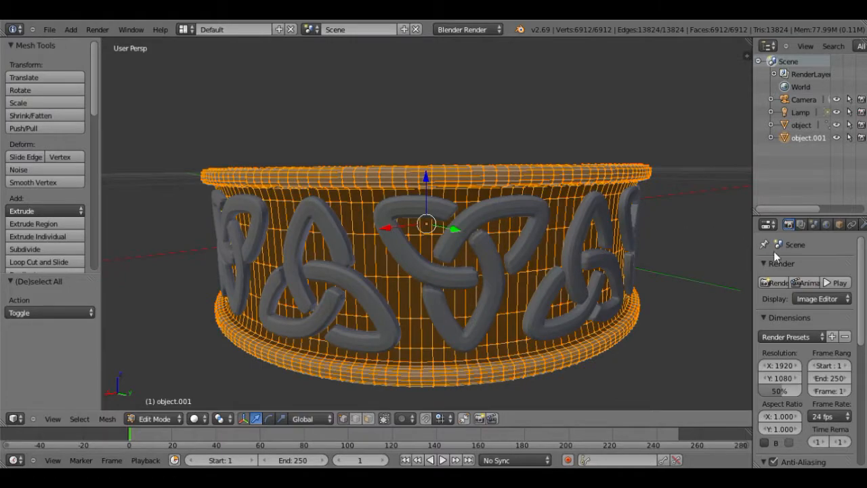
{"action": "left_click_drag", "start_coordinate": [804, 219], "coordinate": [805, 134]}
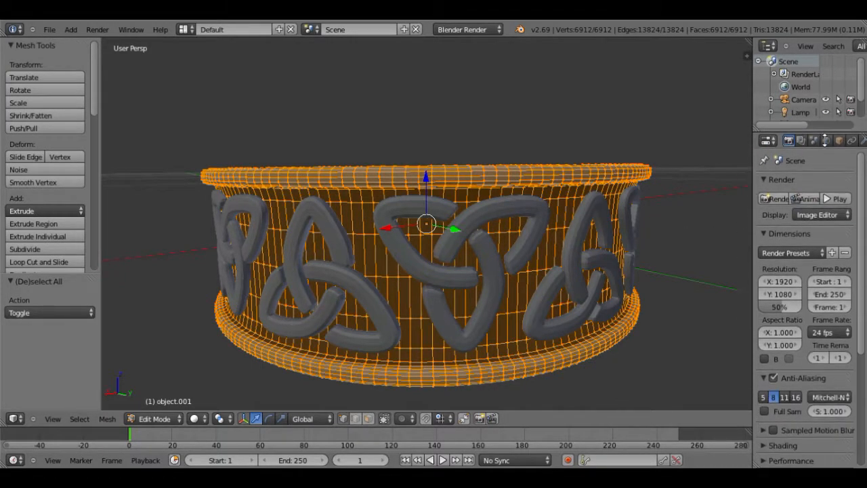
{"action": "left_click", "coordinate": [839, 141]}
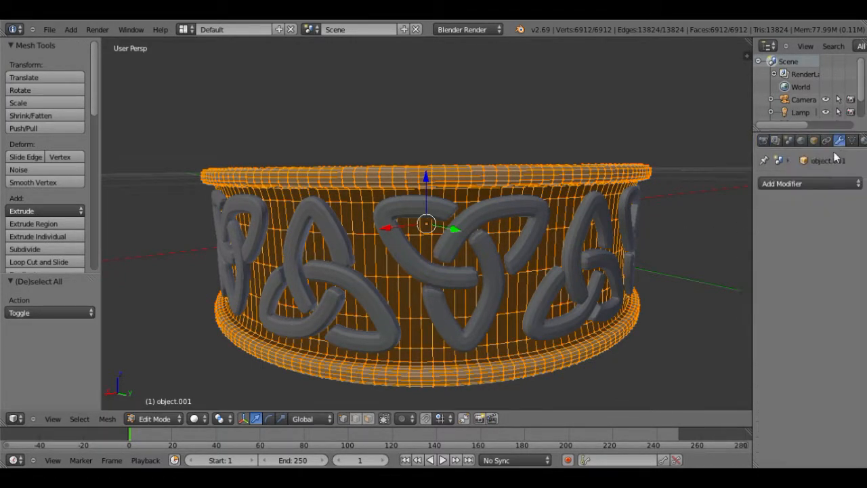
{"action": "left_click", "coordinate": [823, 184]}
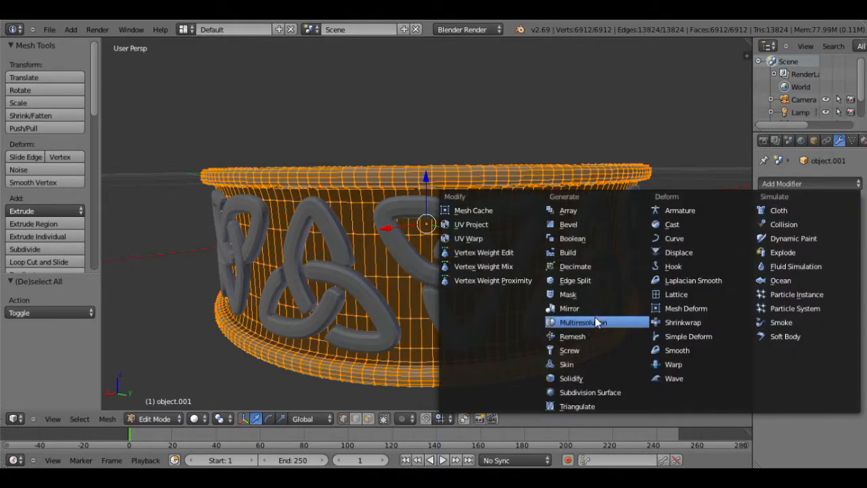
{"action": "left_click", "coordinate": [592, 271]}
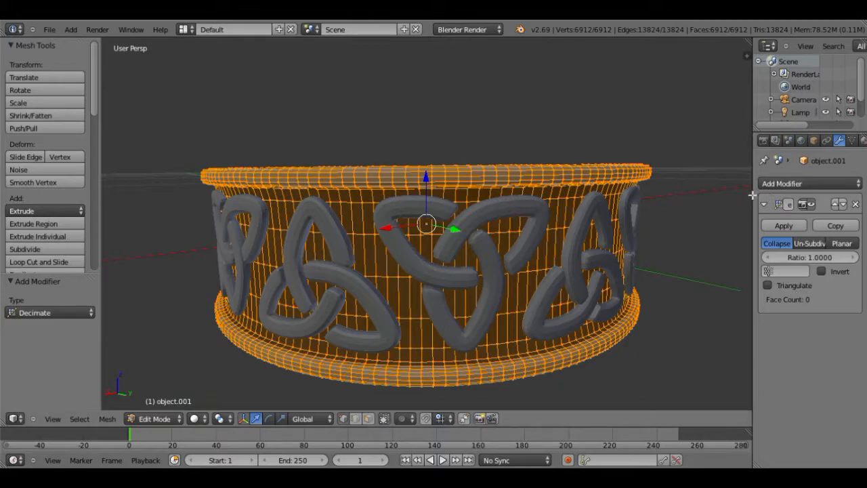
Widen the area with the modifier settings and return the ring band to Object Mode.
{"action": "left_click_drag", "start_coordinate": [752, 196], "coordinate": [645, 195]}
{"action": "left_click", "coordinate": [170, 420]}
{"action": "left_click", "coordinate": [180, 407]}
{"action": "middle_click_drag", "start_coordinate": [350, 251], "coordinate": [440, 281]}
{"action": "scroll", "coordinate": [400, 309], "scroll_direction": "up", "scroll_amount": 4}
{"action": "scroll", "coordinate": [466, 283], "scroll_direction": "down", "scroll_amount": 5}
{"action": "middle_click_drag", "start_coordinate": [482, 236], "coordinate": [409, 246]}
{"action": "scroll", "coordinate": [409, 247], "scroll_direction": "up", "scroll_amount": 4}
{"action": "scroll", "coordinate": [434, 246], "scroll_direction": "down", "scroll_amount": 3}
{"action": "scroll", "coordinate": [464, 247], "scroll_direction": "up", "scroll_amount": 4}
{"action": "scroll", "coordinate": [538, 260], "scroll_direction": "down", "scroll_amount": 4}
{"action": "middle_click_drag", "start_coordinate": [538, 260], "coordinate": [506, 262]}
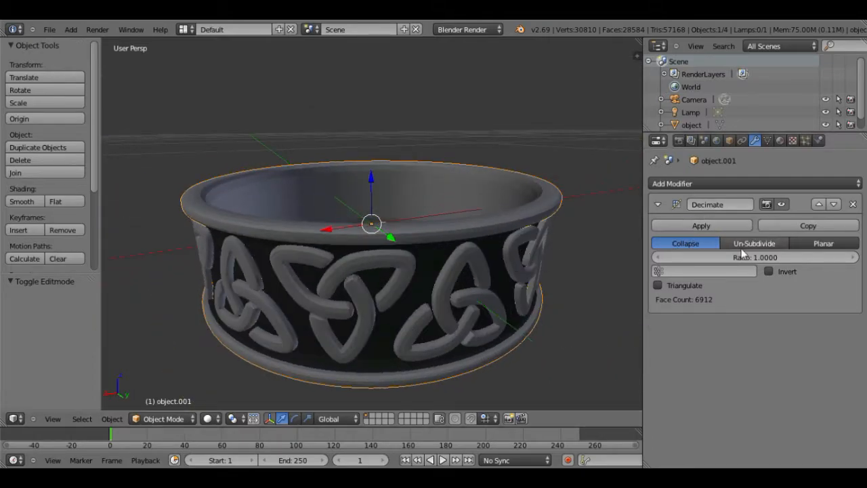
Set the Decimate modifier to Un-Subdivide with 2 iterations and inspect the band's surface from several sides.
{"action": "left_click", "coordinate": [743, 245]}
{"action": "left_click", "coordinate": [853, 258]}
{"action": "left_click", "coordinate": [853, 258]}
{"action": "middle_click_drag", "start_coordinate": [595, 330], "coordinate": [505, 324]}
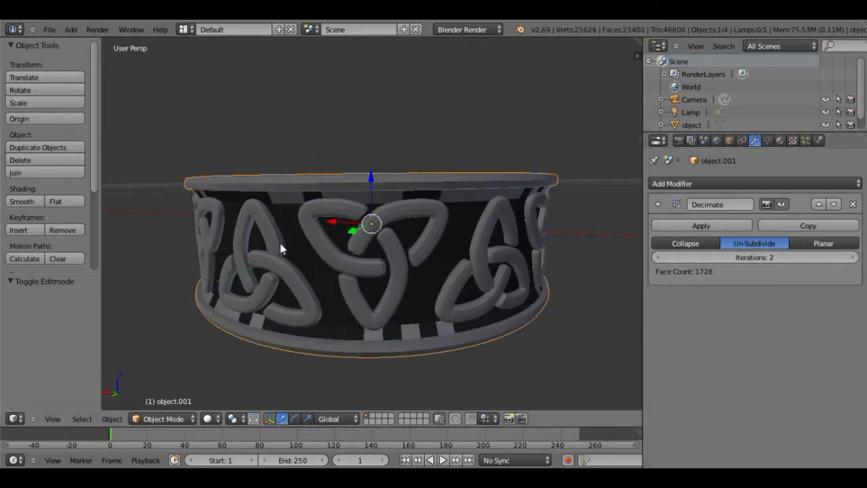
{"action": "middle_click_drag", "start_coordinate": [349, 199], "coordinate": [573, 255]}
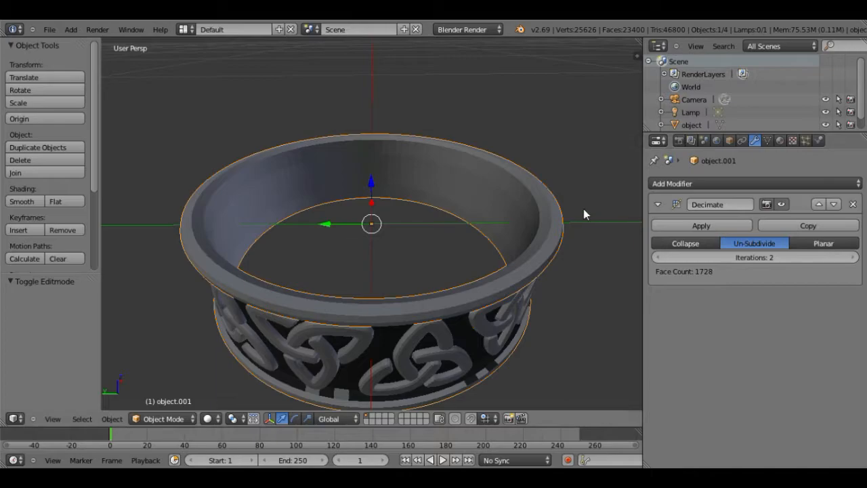
{"action": "middle_click_drag", "start_coordinate": [475, 292], "coordinate": [590, 255]}
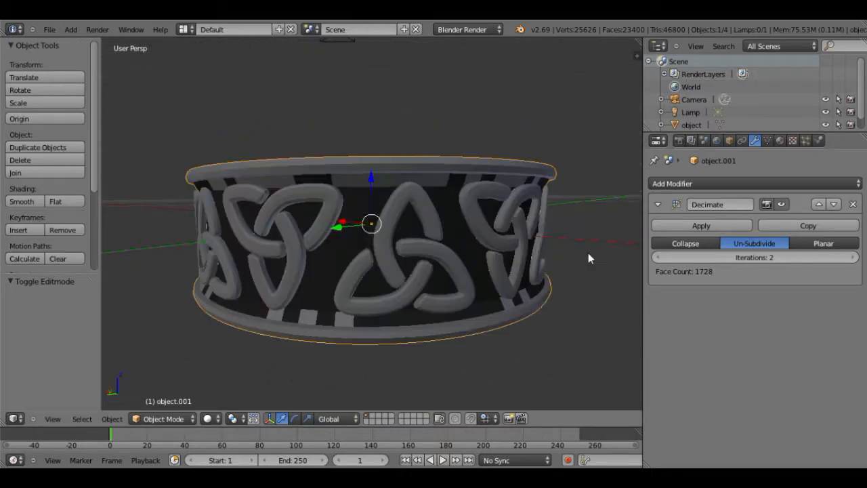
Raise the Un-Subdivide iterations to 4, check the ring all around and apply the Decimate modifier.
{"action": "left_click", "coordinate": [854, 257]}
{"action": "left_click", "coordinate": [854, 257]}
{"action": "middle_click_drag", "start_coordinate": [573, 291], "coordinate": [392, 240]}
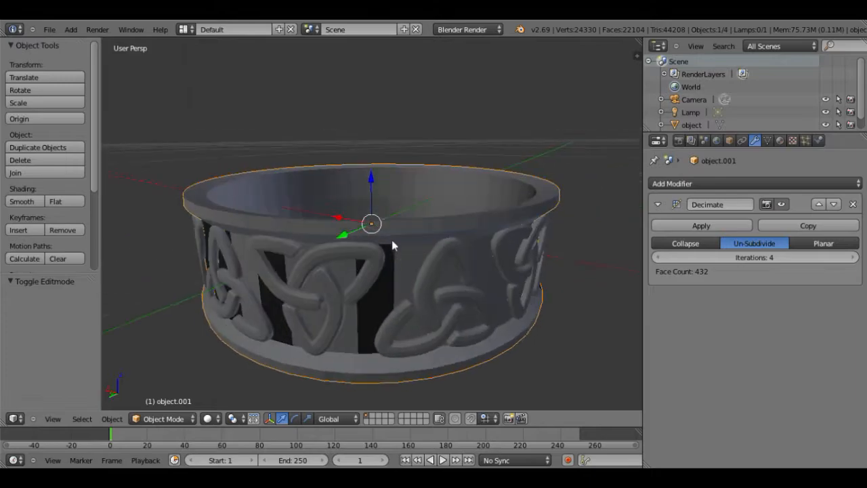
{"action": "middle_click_drag", "start_coordinate": [408, 292], "coordinate": [512, 231]}
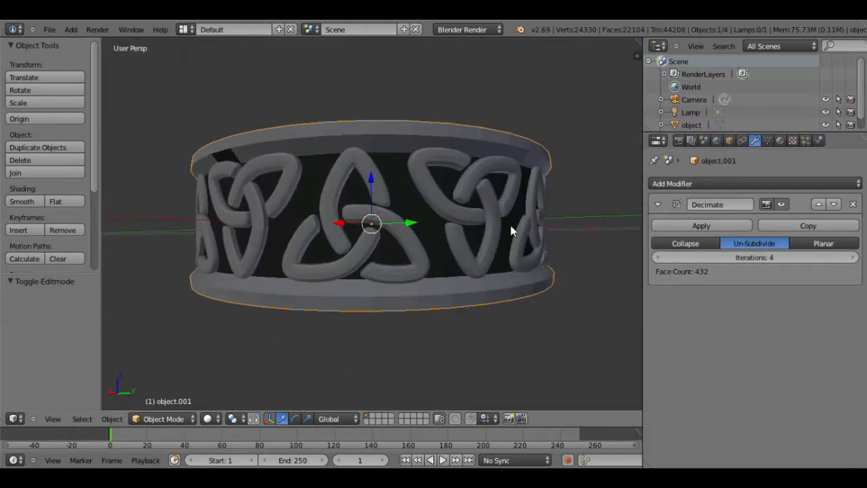
{"action": "middle_click_drag", "start_coordinate": [427, 231], "coordinate": [244, 277]}
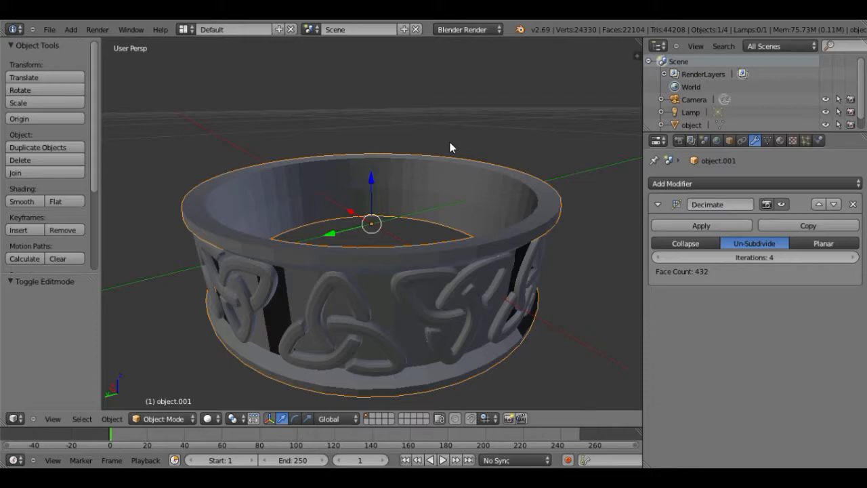
{"action": "middle_click_drag", "start_coordinate": [500, 226], "coordinate": [613, 251]}
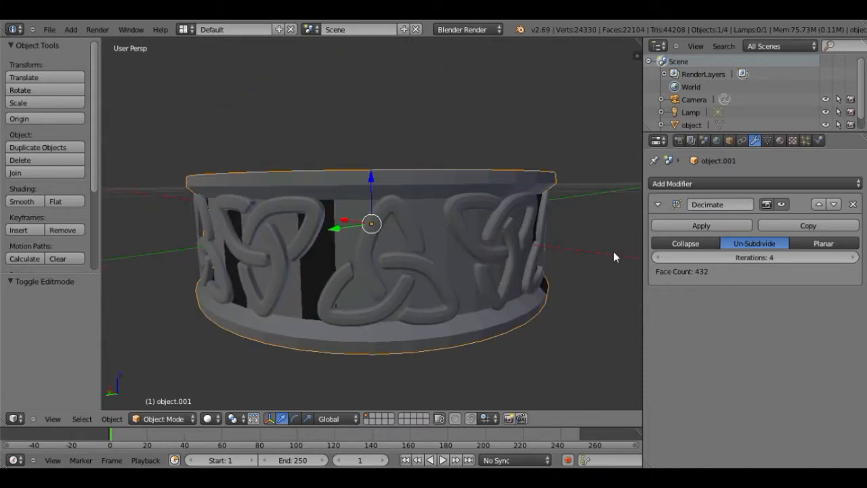
{"action": "left_click", "coordinate": [704, 228]}
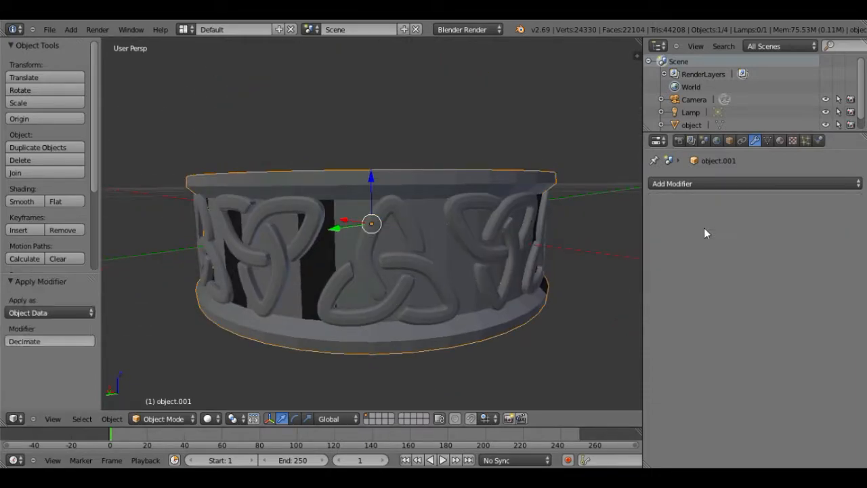
Select the knot decorations and the ring band in turn to compare the two objects.
{"action": "middle_click_drag", "start_coordinate": [499, 231], "coordinate": [367, 222]}
{"action": "right_click", "coordinate": [367, 222]}
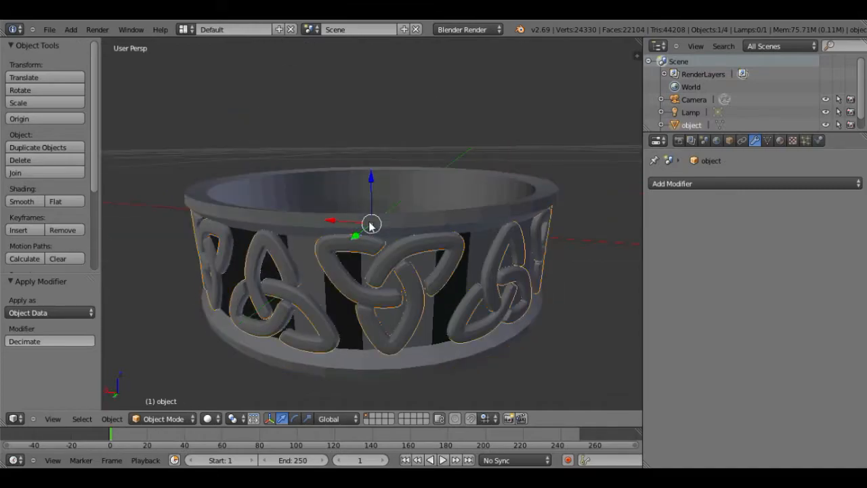
{"action": "middle_click_drag", "start_coordinate": [439, 205], "coordinate": [467, 202]}
{"action": "right_click", "coordinate": [467, 201]}
{"action": "scroll", "coordinate": [467, 202], "scroll_direction": "down", "scroll_amount": 4}
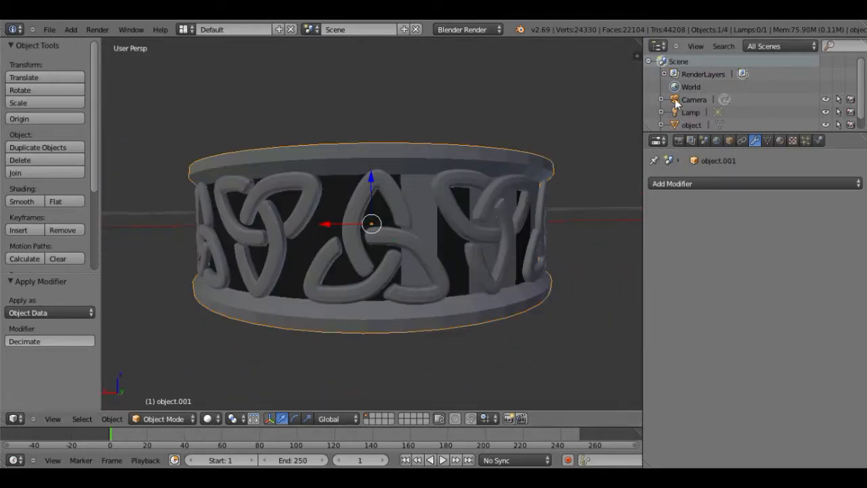
{"action": "middle_click_drag", "start_coordinate": [474, 160], "coordinate": [469, 165]}
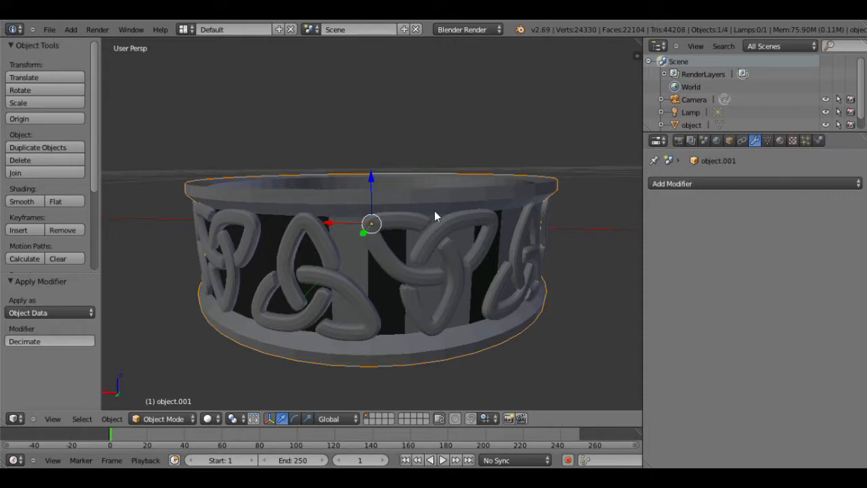
{"action": "key", "text": "w"}
{"action": "key", "text": "ctrl+s"}
{"action": "left_click", "coordinate": [822, 79]}
{"action": "key", "text": "shift+w"}
{"action": "key", "text": "Escape"}
{"action": "middle_click_drag", "start_coordinate": [357, 256], "coordinate": [436, 244]}
{"action": "key", "text": "l"}
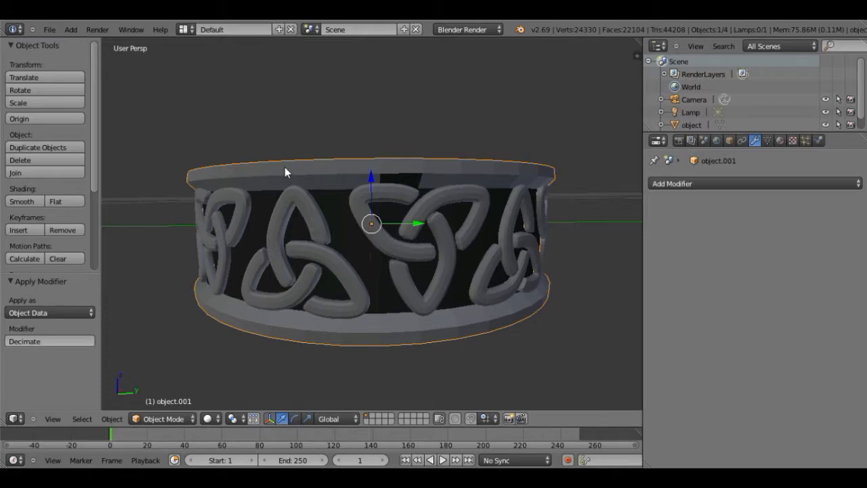
{"action": "middle_click_drag", "start_coordinate": [307, 181], "coordinate": [309, 219]}
{"action": "key", "text": "w"}
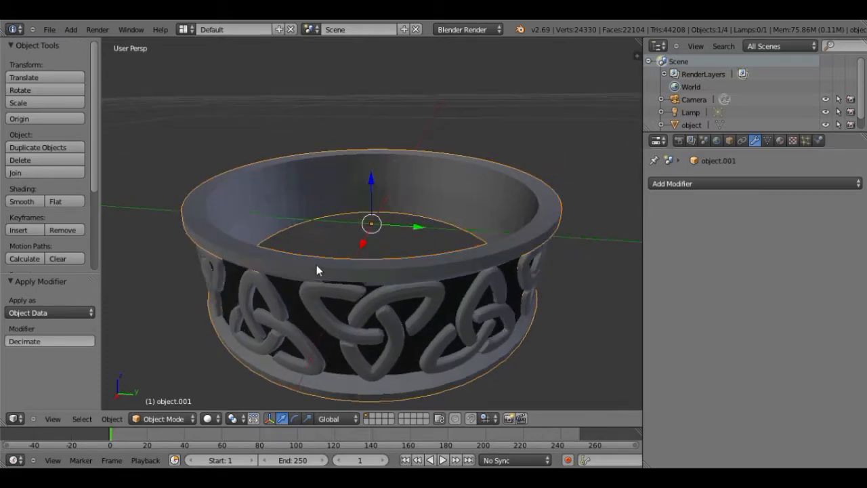
Apply Shade Smooth to the ring band's whole mesh in Edit Mode and return to Object Mode to inspect it.
{"action": "left_click", "coordinate": [163, 418]}
{"action": "left_click", "coordinate": [156, 393]}
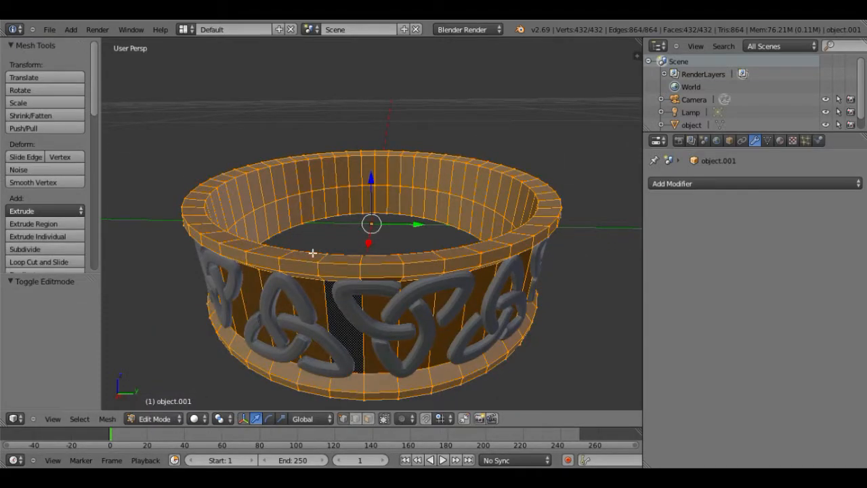
{"action": "key", "text": "a"}
{"action": "key", "text": "a"}
{"action": "middle_click_drag", "start_coordinate": [387, 243], "coordinate": [321, 234]}
{"action": "key", "text": "w"}
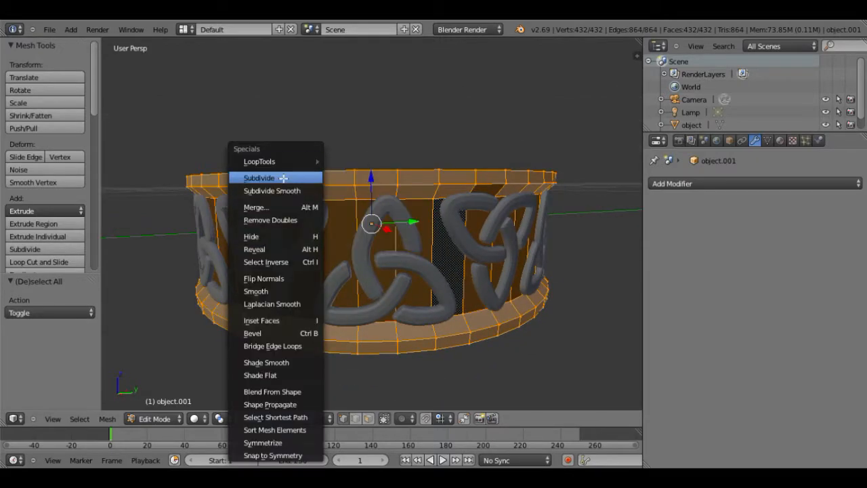
{"action": "left_click", "coordinate": [301, 364]}
{"action": "left_click", "coordinate": [154, 418]}
{"action": "left_click", "coordinate": [178, 409]}
{"action": "middle_click_drag", "start_coordinate": [307, 345], "coordinate": [347, 327]}
{"action": "middle_click_drag", "start_coordinate": [404, 214], "coordinate": [468, 187]}
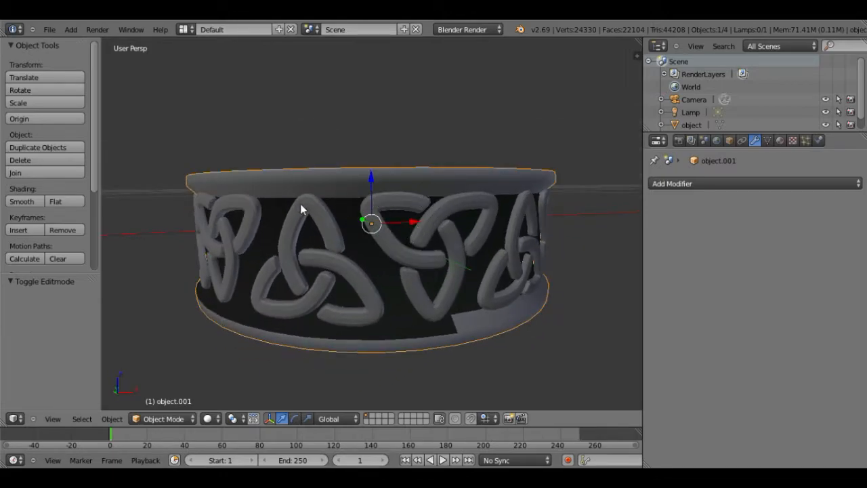
In Edit Mode, select two neighbouring vertices just below the band's upper rim and extend them to the full edge loop.
{"action": "left_click", "coordinate": [178, 420]}
{"action": "left_click", "coordinate": [163, 392]}
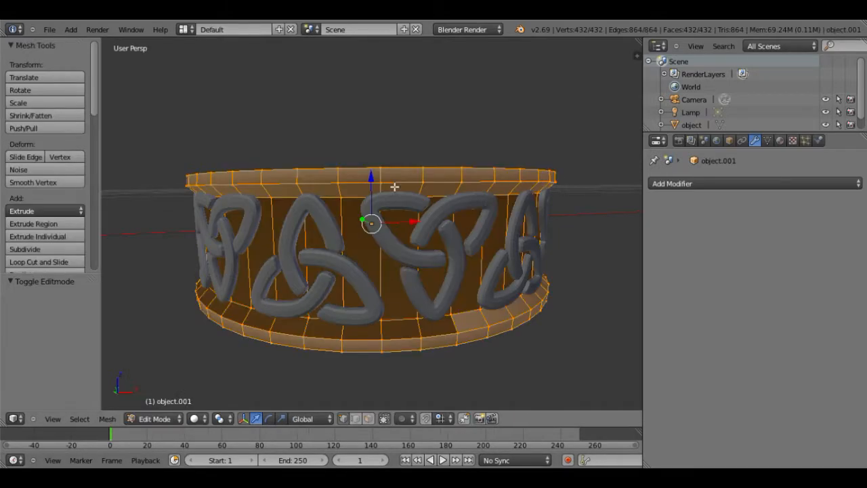
{"action": "right_click", "coordinate": [350, 204]}
{"action": "mouse_move", "coordinate": [346, 206]}
{"action": "middle_mouse_down"}
{"action": "mouse_move", "coordinate": [318, 215]}
{"action": "mouse_move", "coordinate": [353, 206]}
{"action": "middle_mouse_up"}
{"action": "middle_click_drag", "start_coordinate": [287, 228], "coordinate": [368, 229]}
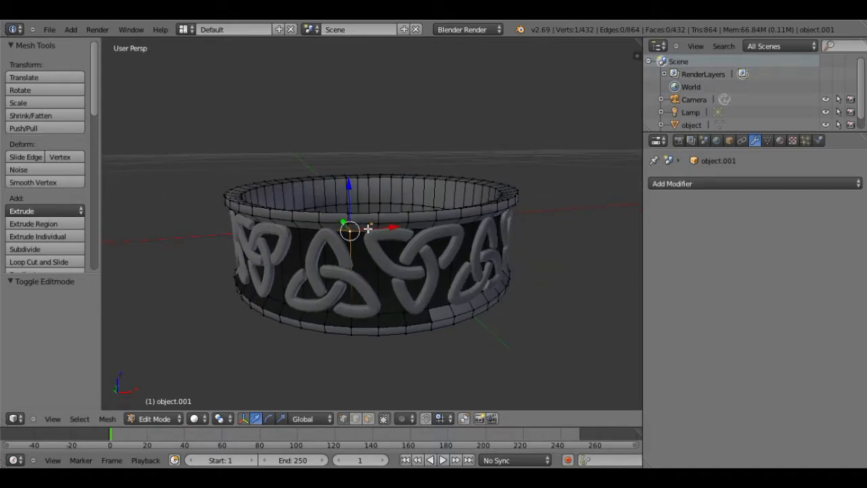
{"action": "right_click", "coordinate": [377, 233], "text": "shift"}
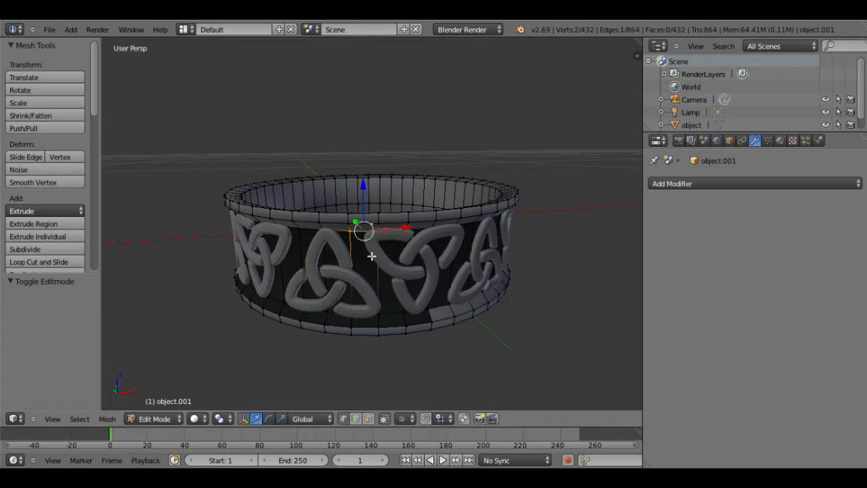
{"action": "key", "text": "ctrl+e"}
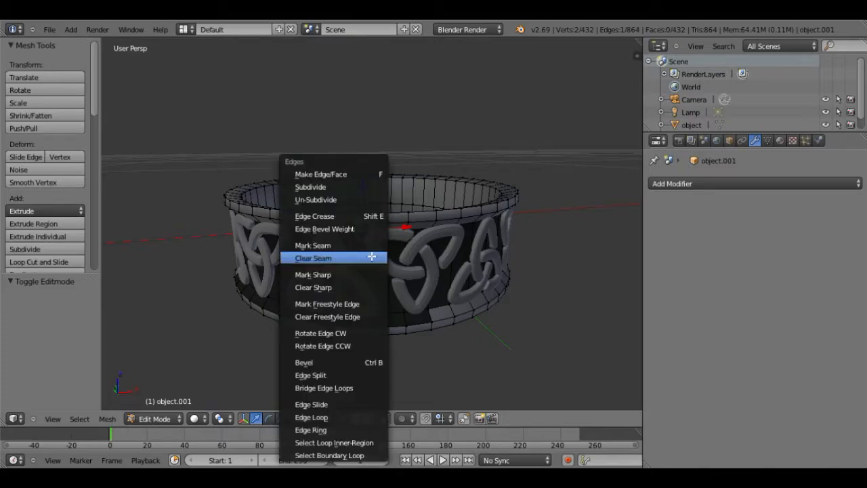
{"action": "left_click", "coordinate": [366, 417]}
Move the selected upper edge loop up by 0.003 along Z in the right orthographic view.
{"action": "middle_click_drag", "start_coordinate": [486, 245], "coordinate": [422, 234]}
{"action": "middle_click_drag", "start_coordinate": [595, 225], "coordinate": [532, 224]}
{"action": "key", "text": "KP_3"}
{"action": "scroll", "coordinate": [533, 222], "scroll_direction": "up", "scroll_amount": 3}
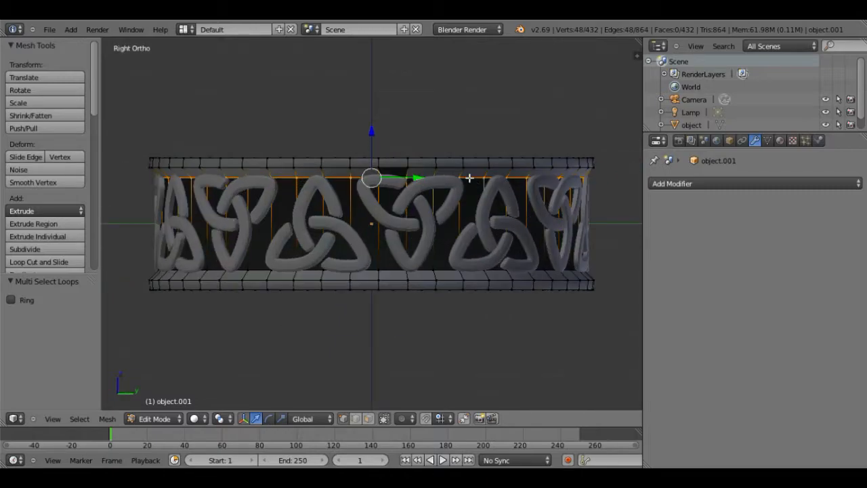
{"action": "middle_click_drag", "start_coordinate": [469, 178], "coordinate": [479, 209], "text": "shift"}
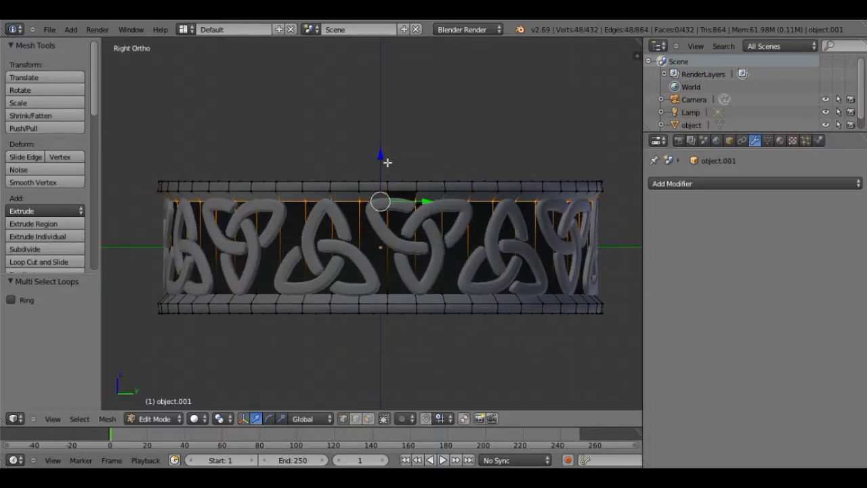
{"action": "left_click_drag", "start_coordinate": [388, 161], "coordinate": [392, 156]}
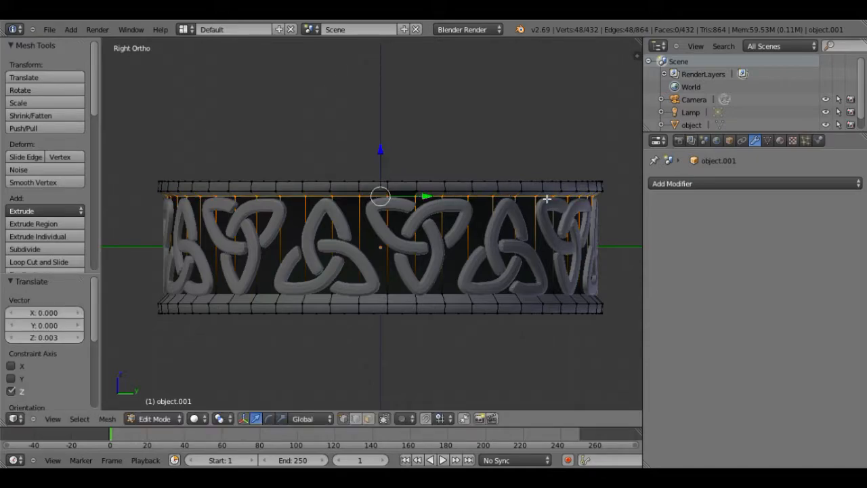
Select the full edge loop just above the band's lower rim and move it down by 0.002 along Z.
{"action": "right_click", "coordinate": [270, 299]}
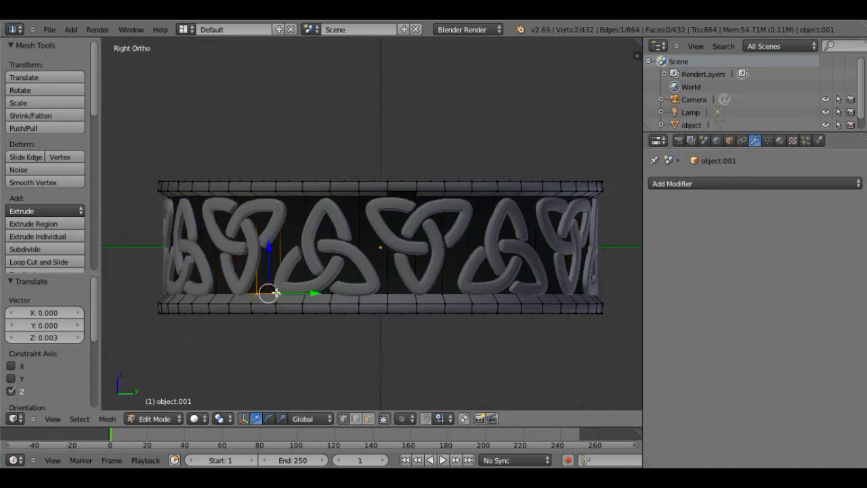
{"action": "key", "text": "ctrl+e"}
{"action": "left_click", "coordinate": [293, 323]}
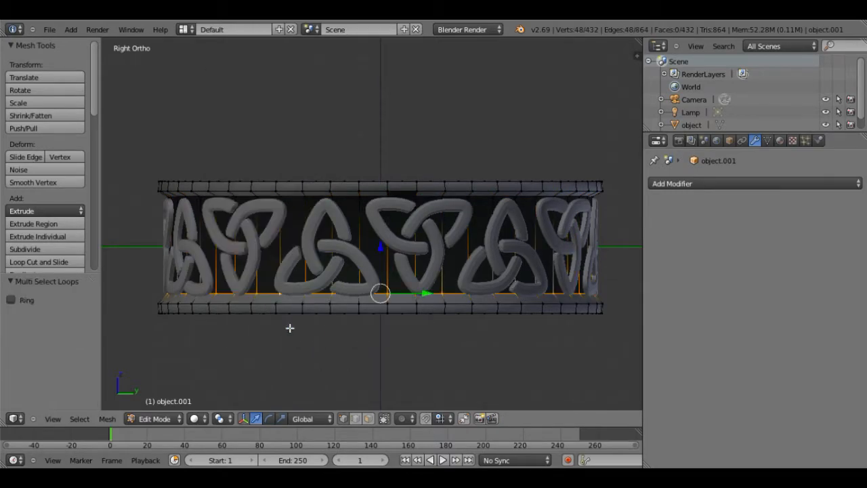
{"action": "key", "text": "g"}
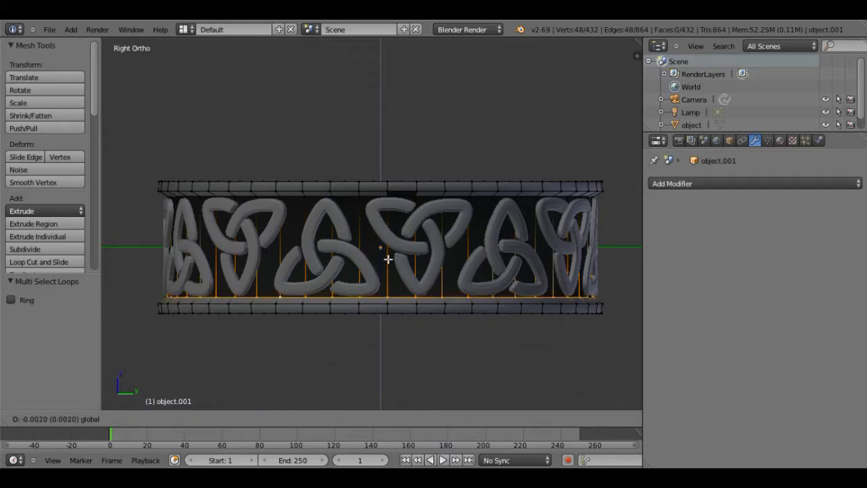
{"action": "left_click", "coordinate": [388, 259]}
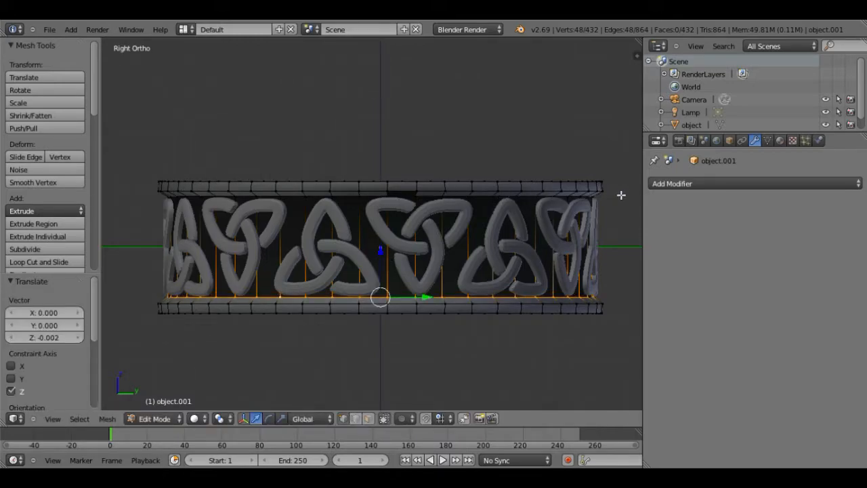
Select the edge loop in the middle of the band's upper rim and scale it inward to 0.985.
{"action": "right_click", "coordinate": [170, 191]}
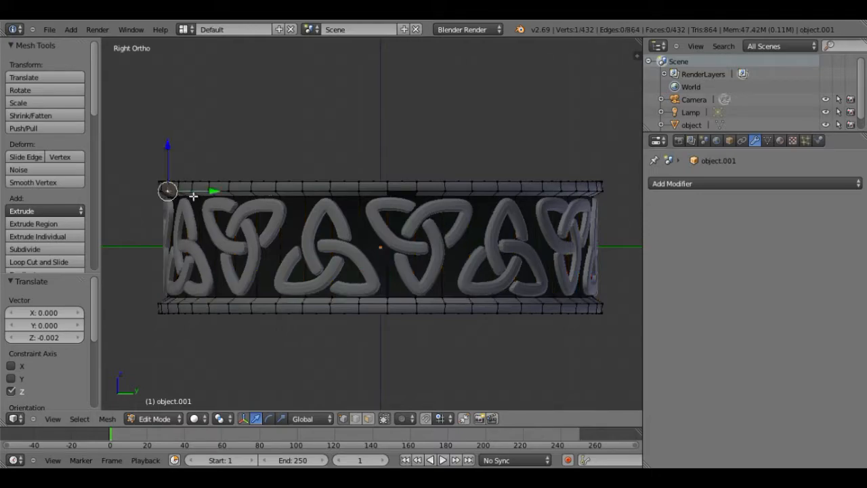
{"action": "key", "text": "ctrl+e"}
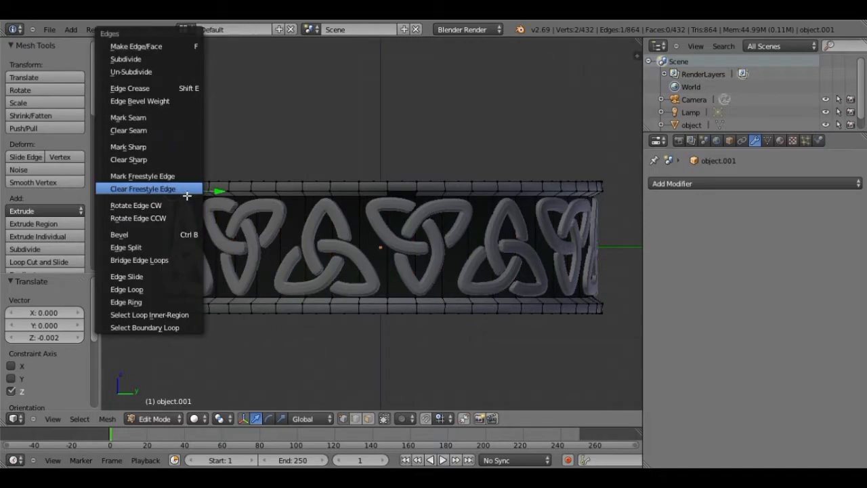
{"action": "left_click", "coordinate": [150, 288]}
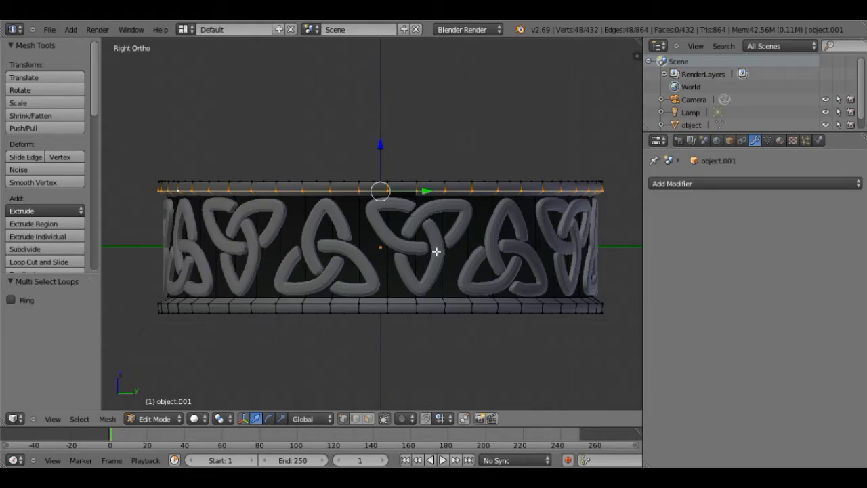
{"action": "key", "text": "s"}
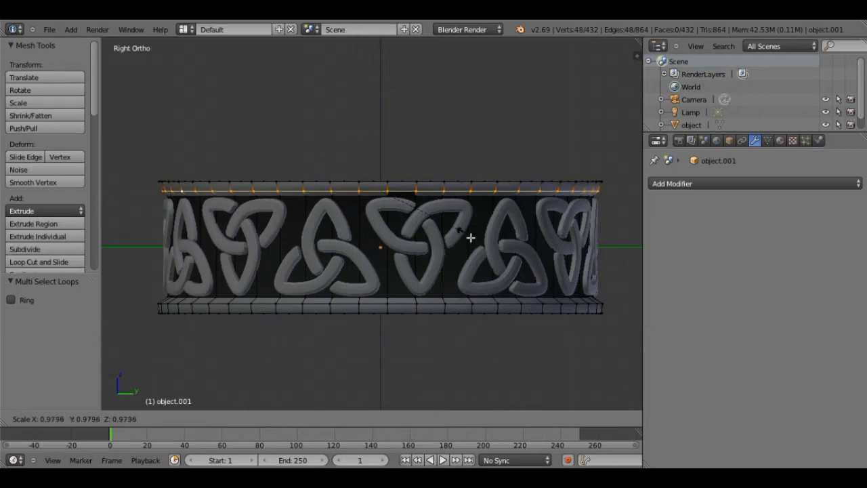
{"action": "left_click", "coordinate": [471, 237]}
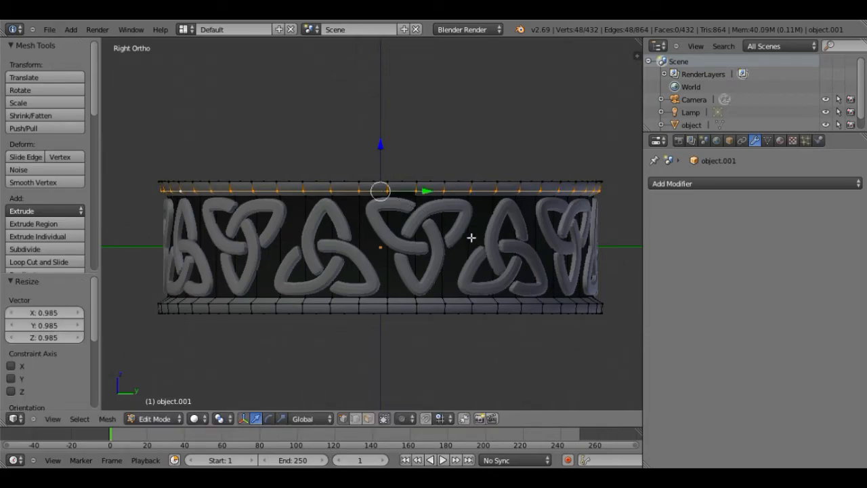
Select the matching edge loop in the band's lower rim and scale it inward to 0.984.
{"action": "right_click", "coordinate": [166, 305]}
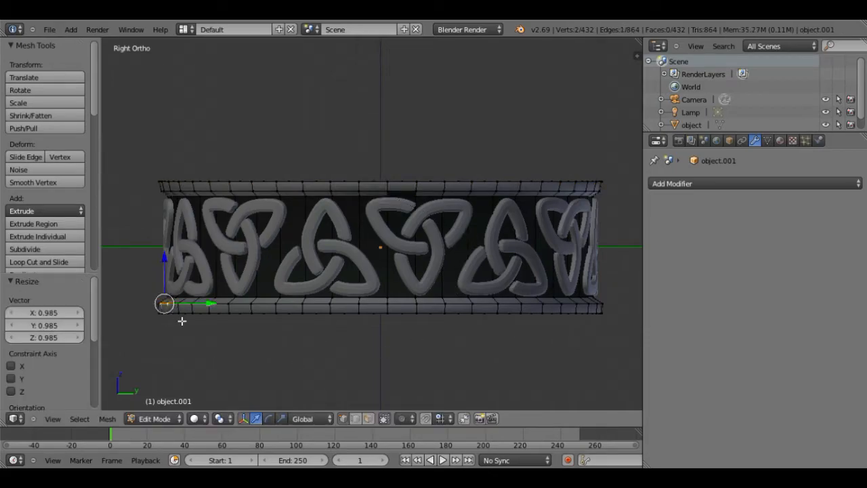
{"action": "key", "text": "ctrl+e"}
{"action": "left_click", "coordinate": [177, 318]}
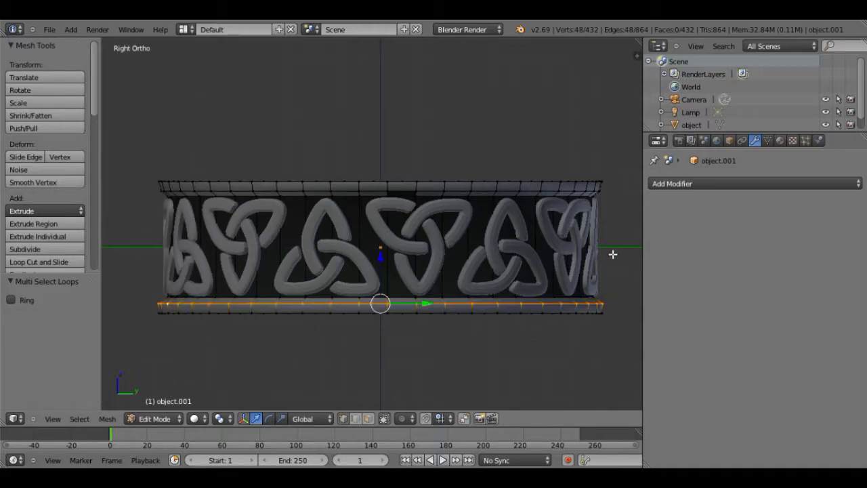
{"action": "key", "text": "s"}
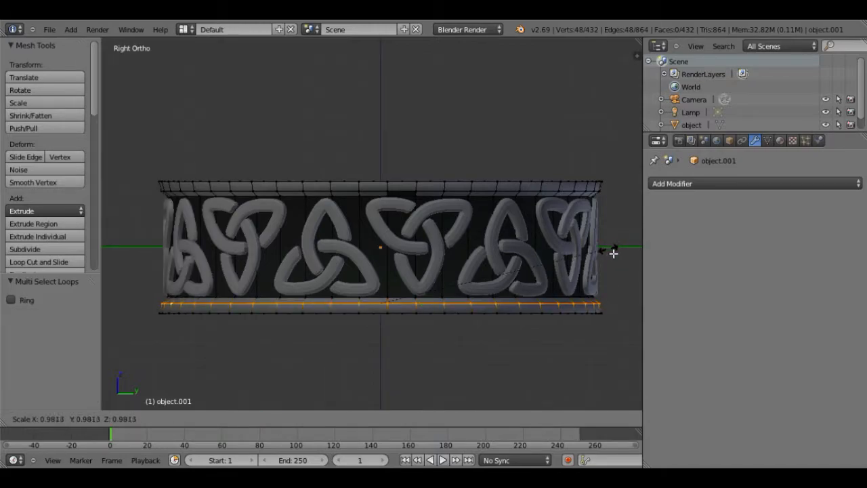
{"action": "left_click", "coordinate": [612, 253]}
Examine the reshaped upper and lower rims of the band at different distances and from the right and front orthographic views.
{"action": "middle_click_drag", "start_coordinate": [310, 259], "coordinate": [426, 250]}
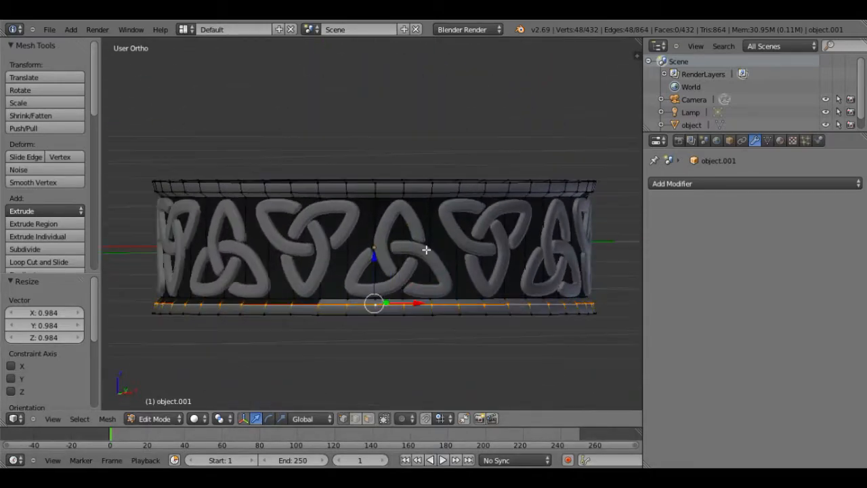
{"action": "scroll", "coordinate": [426, 250], "scroll_direction": "up", "scroll_amount": 1}
{"action": "scroll", "coordinate": [431, 258], "scroll_direction": "up", "scroll_amount": 2}
{"action": "scroll", "coordinate": [432, 257], "scroll_direction": "down", "scroll_amount": 4}
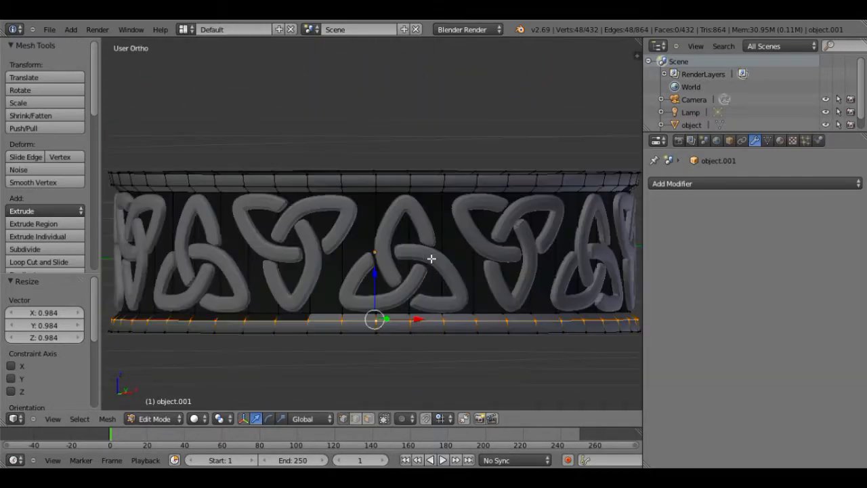
{"action": "key", "text": "KP_3"}
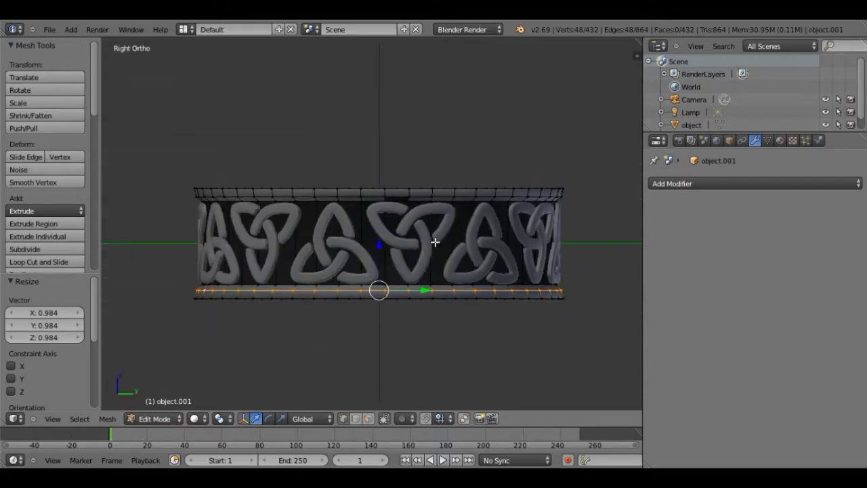
{"action": "scroll", "coordinate": [434, 238], "scroll_direction": "up", "scroll_amount": 2}
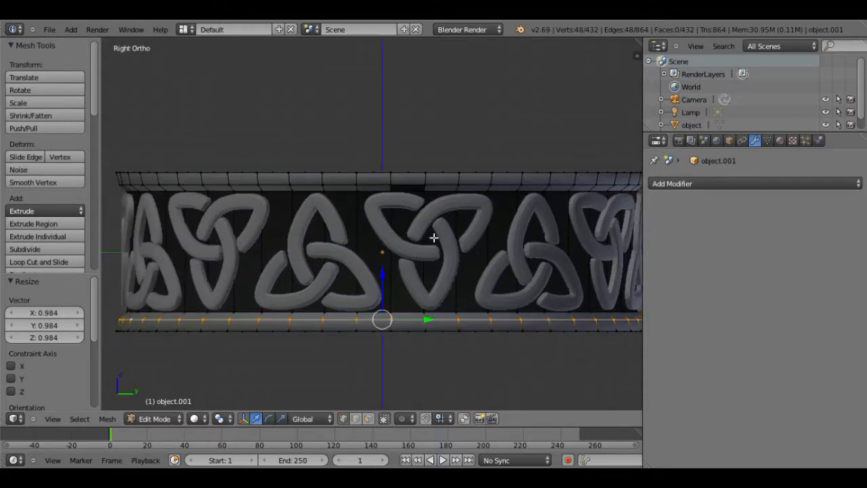
{"action": "scroll", "coordinate": [431, 238], "scroll_direction": "down", "scroll_amount": 2}
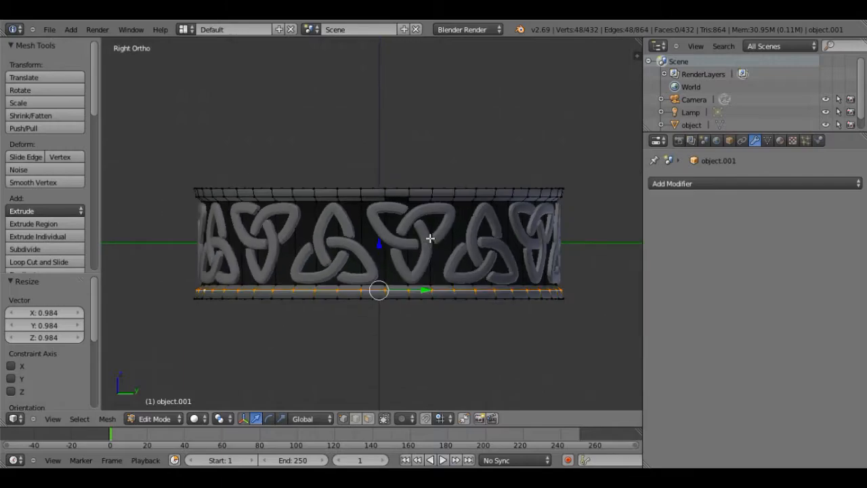
{"action": "scroll", "coordinate": [544, 282], "scroll_direction": "up", "scroll_amount": 1}
{"action": "middle_click_drag", "start_coordinate": [545, 274], "coordinate": [338, 241]}
{"action": "key", "text": "KP_1"}
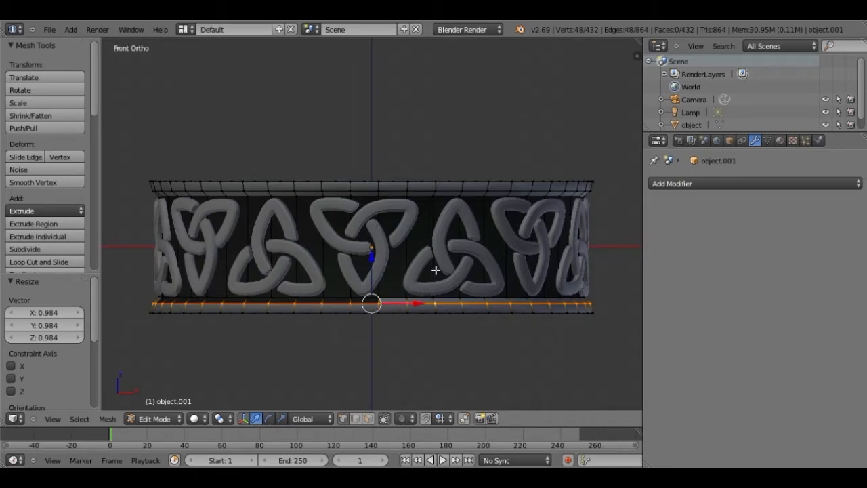
Return to Object Mode and remove both material slots, Default and black, from the ring band.
{"action": "left_click", "coordinate": [163, 419]}
{"action": "left_click", "coordinate": [159, 406]}
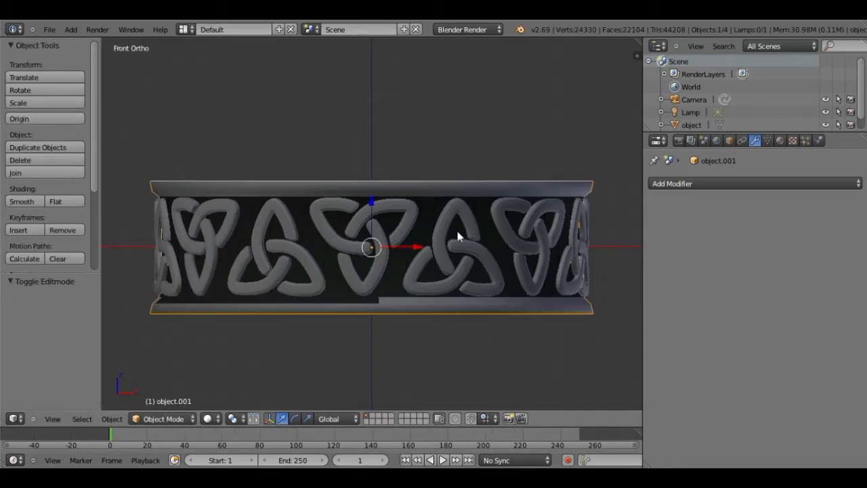
{"action": "left_click", "coordinate": [782, 139]}
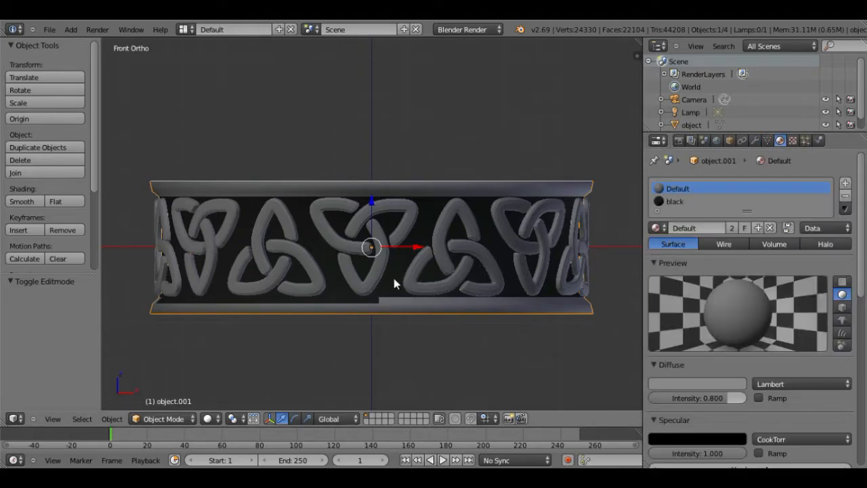
{"action": "middle_click_drag", "start_coordinate": [396, 300], "coordinate": [363, 139]}
{"action": "mouse_move", "coordinate": [494, 235]}
{"action": "middle_mouse_down"}
{"action": "mouse_move", "coordinate": [441, 233]}
{"action": "mouse_move", "coordinate": [484, 227]}
{"action": "middle_mouse_up"}
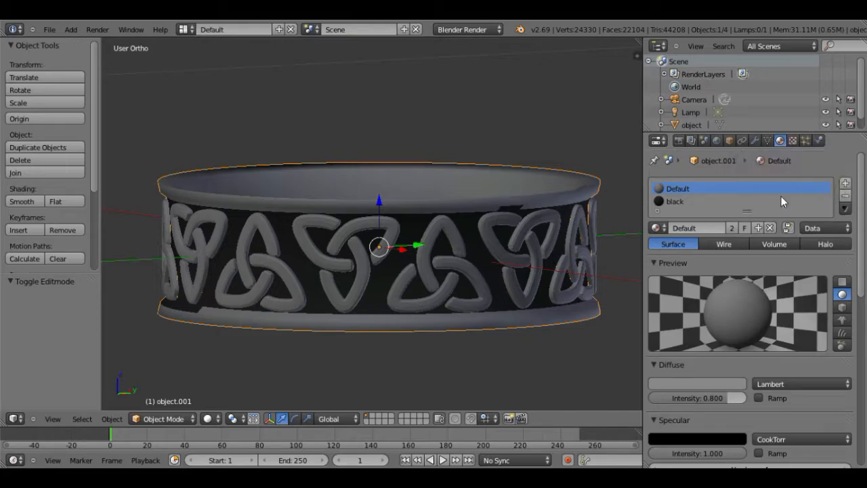
{"action": "left_click", "coordinate": [850, 202]}
{"action": "left_click", "coordinate": [850, 202]}
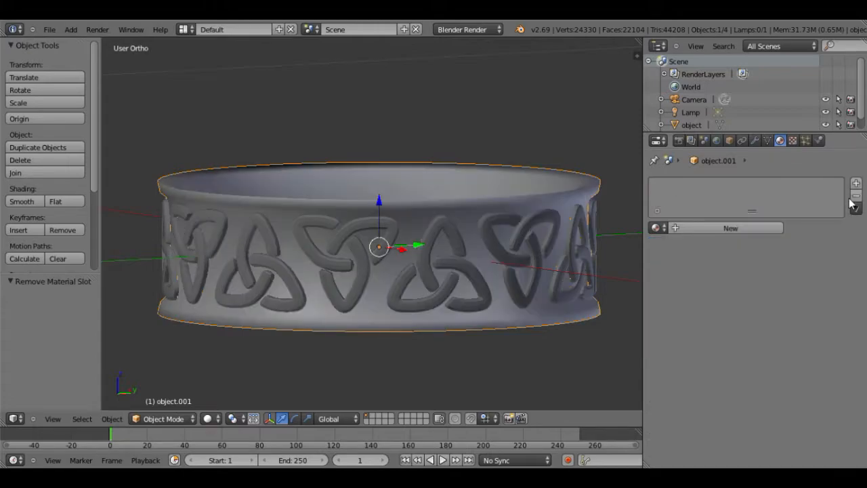
Select the knot decorations and remove their Default and black material slots as well.
{"action": "middle_click_drag", "start_coordinate": [535, 228], "coordinate": [636, 196]}
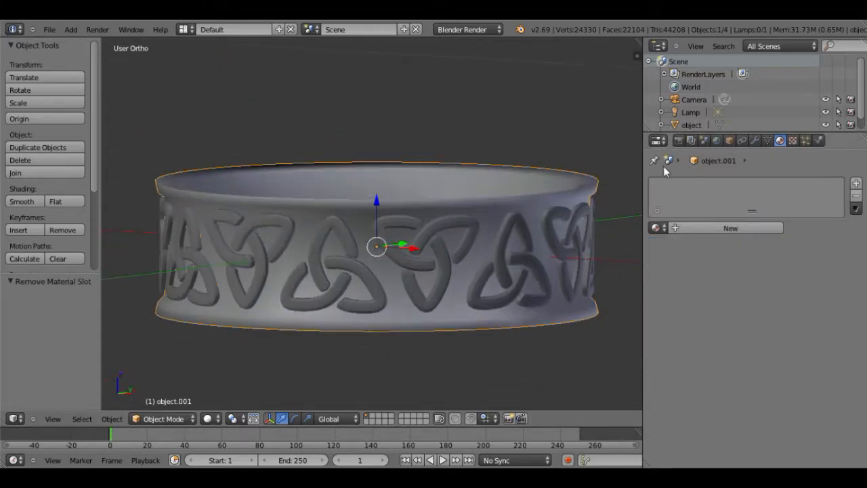
{"action": "scroll", "coordinate": [681, 126], "scroll_direction": "down", "scroll_amount": 1}
{"action": "left_click", "coordinate": [689, 112]}
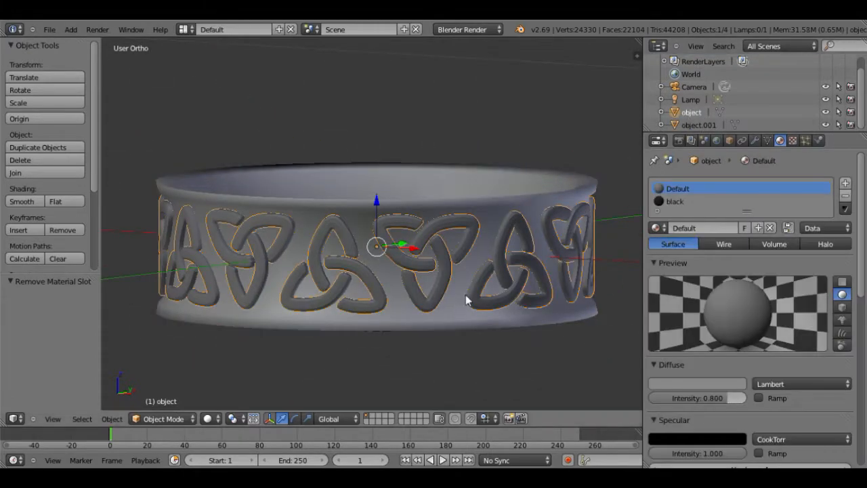
{"action": "left_click", "coordinate": [844, 195]}
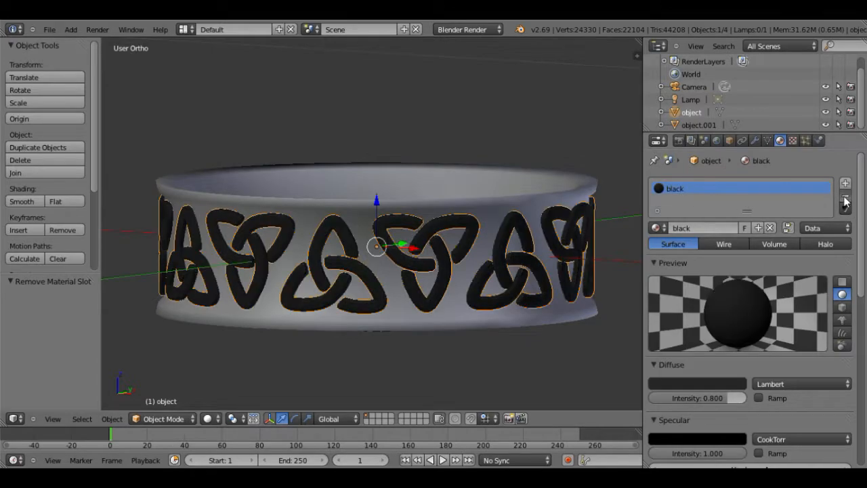
{"action": "left_click", "coordinate": [845, 195]}
Inspect the ring without materials from several angles, selecting band and knots in turn and trying to move the knots off the band.
{"action": "middle_click_drag", "start_coordinate": [389, 316], "coordinate": [360, 305]}
{"action": "right_click", "coordinate": [407, 347]}
{"action": "middle_click_drag", "start_coordinate": [421, 360], "coordinate": [282, 189]}
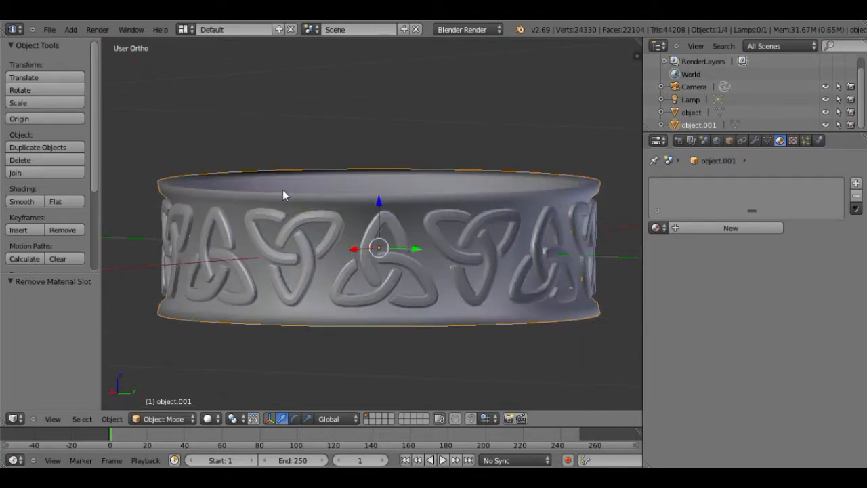
{"action": "middle_click_drag", "start_coordinate": [407, 228], "coordinate": [432, 226]}
{"action": "right_click", "coordinate": [545, 229]}
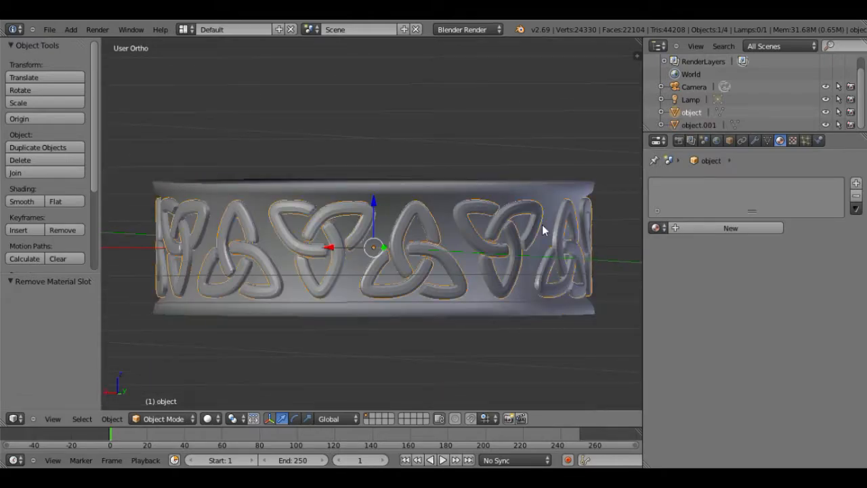
{"action": "key", "text": "g"}
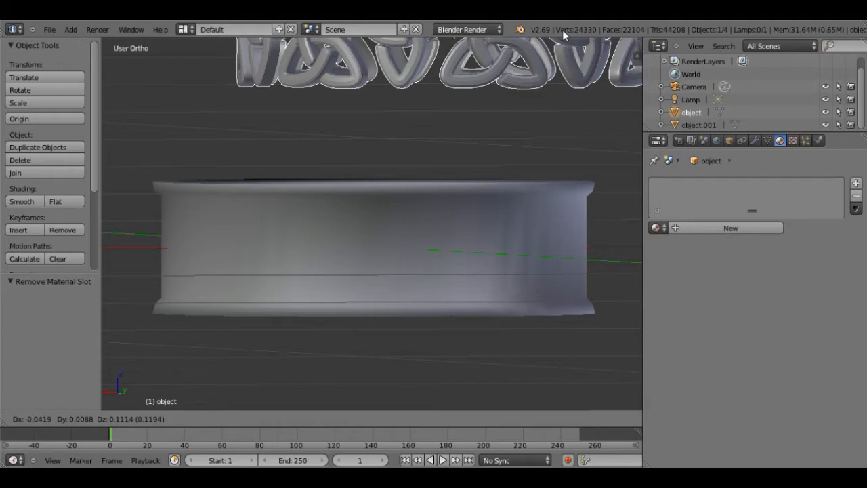
{"action": "left_click", "coordinate": [491, 242]}
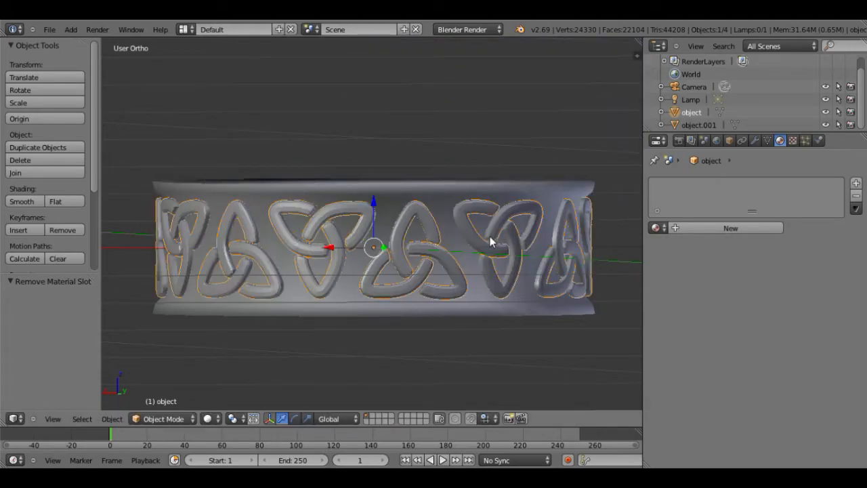
{"action": "mouse_move", "coordinate": [444, 205]}
{"action": "middle_mouse_down"}
{"action": "mouse_move", "coordinate": [422, 200]}
{"action": "mouse_move", "coordinate": [445, 199]}
{"action": "middle_mouse_up"}
{"action": "right_click", "coordinate": [377, 242]}
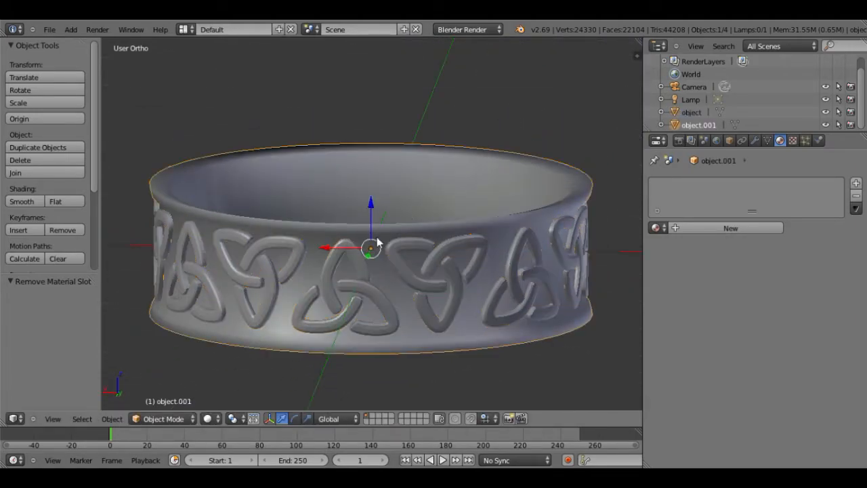
Show the render settings, then widen the 3D view and split it into two side-by-side viewports.
{"action": "left_click", "coordinate": [678, 141]}
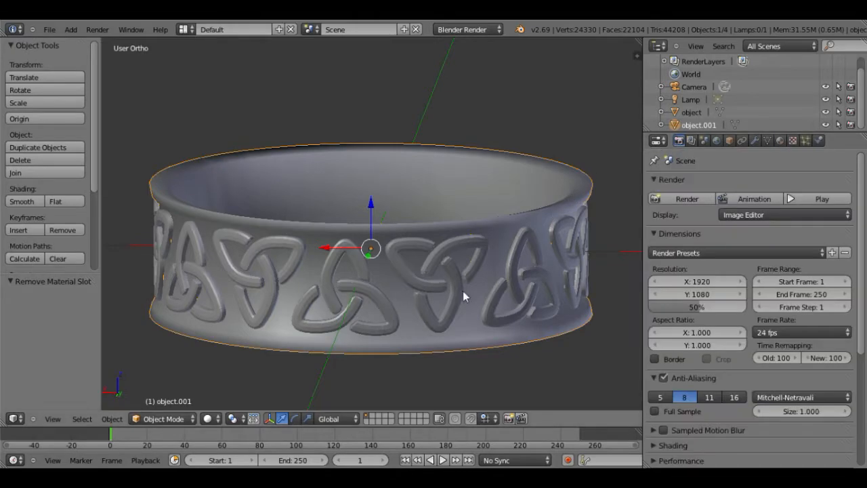
{"action": "scroll", "coordinate": [759, 294], "scroll_direction": "down", "scroll_amount": 5}
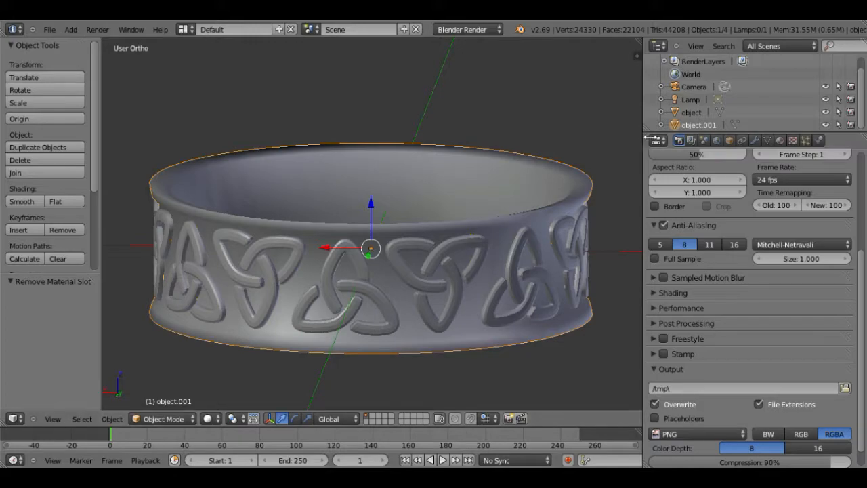
{"action": "left_click_drag", "start_coordinate": [648, 139], "coordinate": [790, 139]}
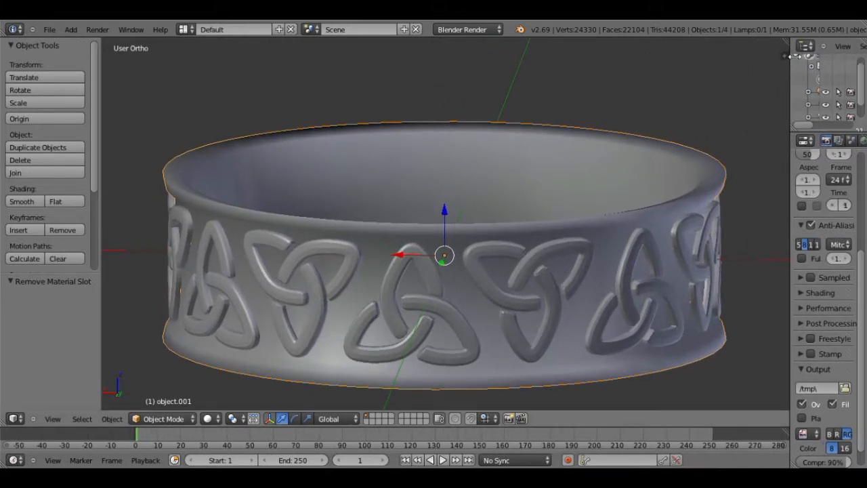
{"action": "key", "text": "n"}
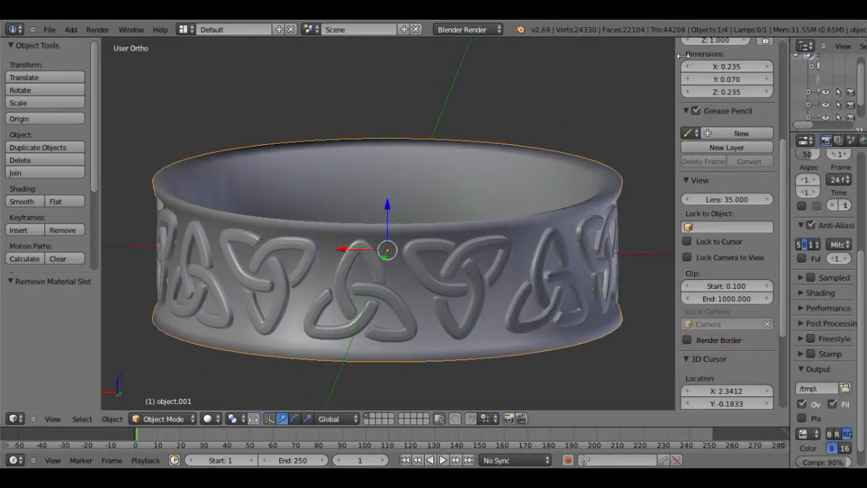
{"action": "key", "text": "n"}
{"action": "left_click_drag", "start_coordinate": [786, 44], "coordinate": [440, 129]}
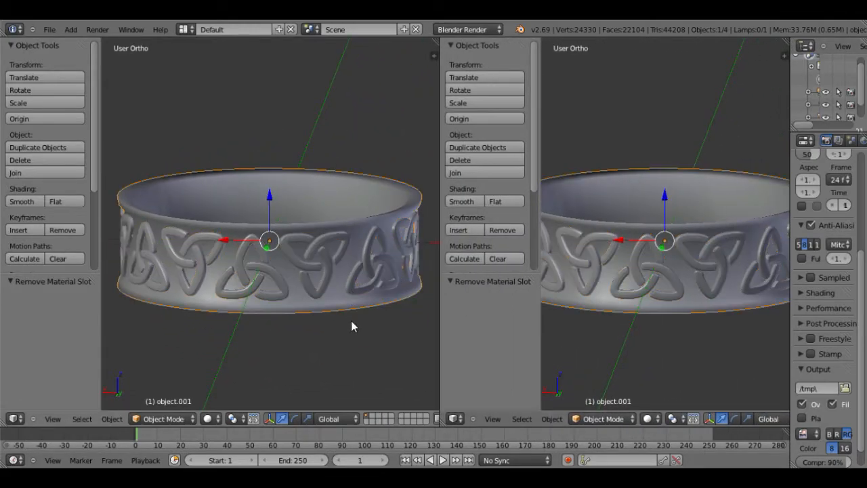
Select the ring band's entire mesh in Edit Mode and turn the second viewport into a UV/Image Editor.
{"action": "left_click", "coordinate": [162, 419]}
{"action": "left_click", "coordinate": [155, 389]}
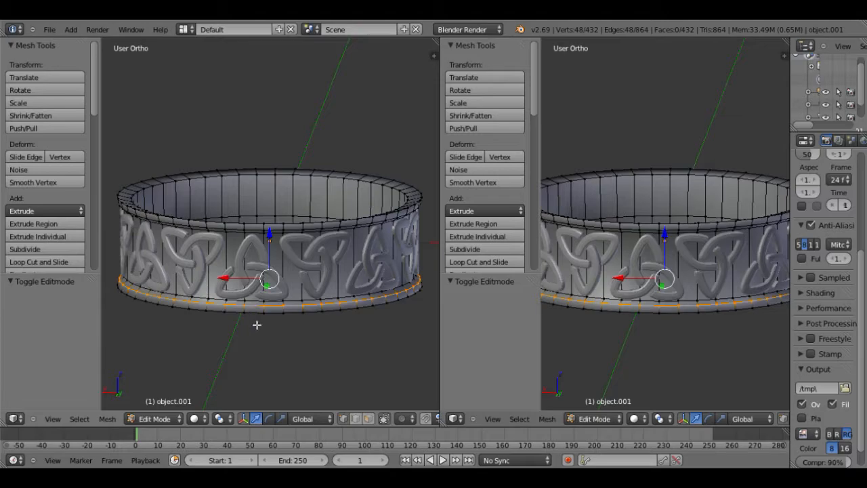
{"action": "key", "text": "a"}
{"action": "scroll", "coordinate": [626, 305], "scroll_direction": "down", "scroll_amount": 3}
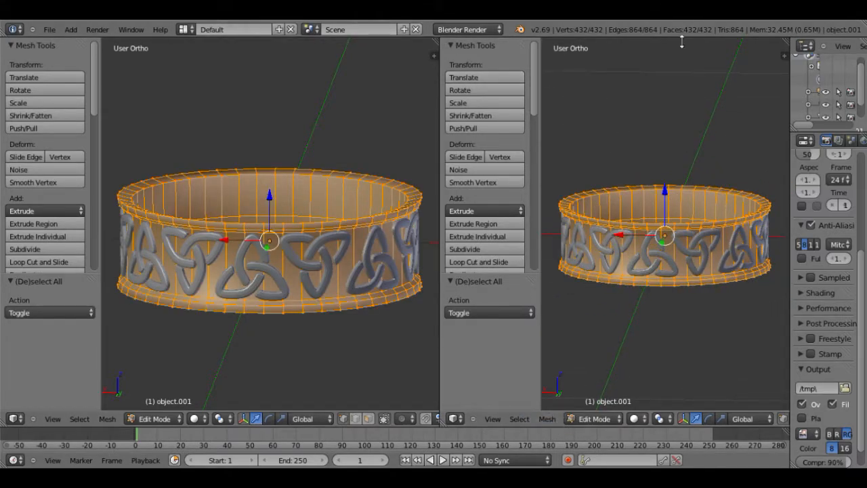
{"action": "left_click", "coordinate": [455, 419]}
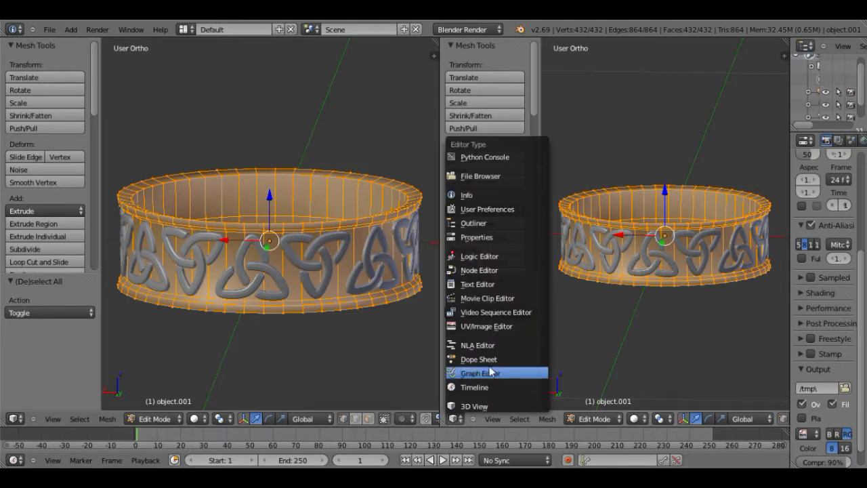
{"action": "left_click", "coordinate": [479, 329]}
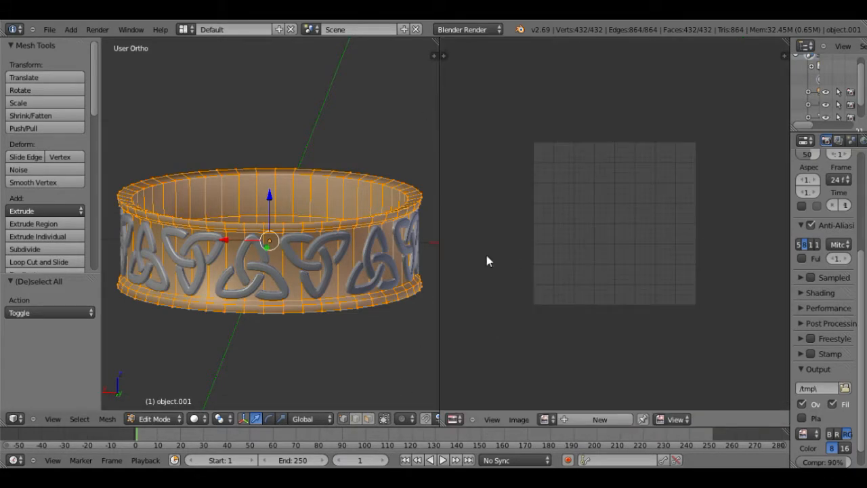
Reselect all of the band's vertices and widen the 3D view beside the UV editor.
{"action": "right_click", "coordinate": [388, 227]}
{"action": "key", "text": "a"}
{"action": "scroll", "coordinate": [584, 221], "scroll_direction": "up", "scroll_amount": 2}
{"action": "scroll", "coordinate": [584, 221], "scroll_direction": "up", "scroll_amount": 1}
{"action": "scroll", "coordinate": [584, 221], "scroll_direction": "down", "scroll_amount": 1}
{"action": "left_click_drag", "start_coordinate": [437, 177], "coordinate": [568, 184]}
Remove doubles from the entire band mesh.
{"action": "middle_click_drag", "start_coordinate": [414, 202], "coordinate": [331, 240]}
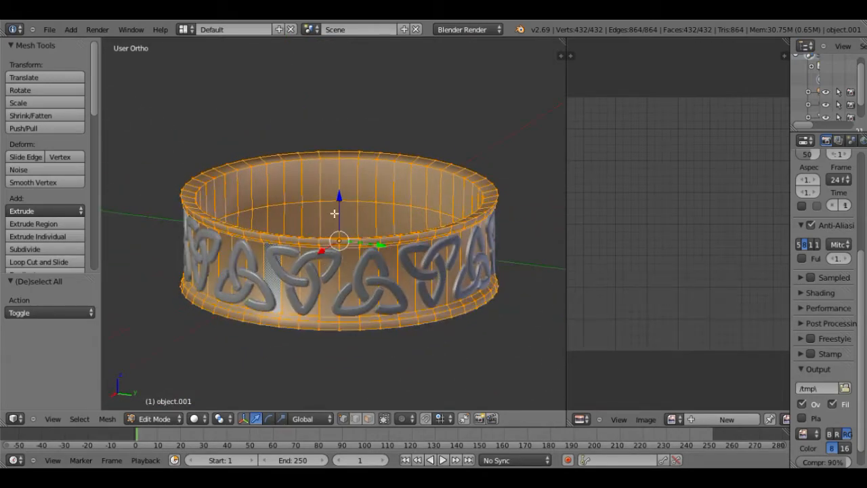
{"action": "middle_click_drag", "start_coordinate": [238, 212], "coordinate": [273, 248]}
{"action": "scroll", "coordinate": [277, 240], "scroll_direction": "up", "scroll_amount": 3}
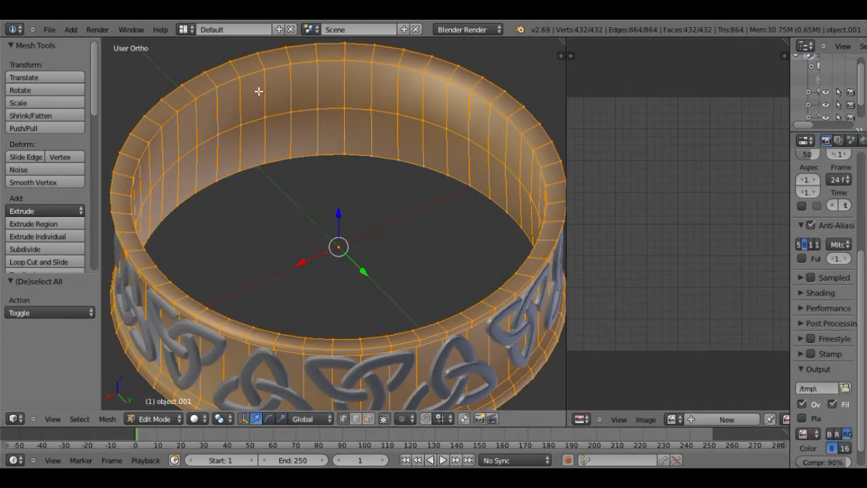
{"action": "scroll", "coordinate": [54, 178], "scroll_direction": "down", "scroll_amount": 8}
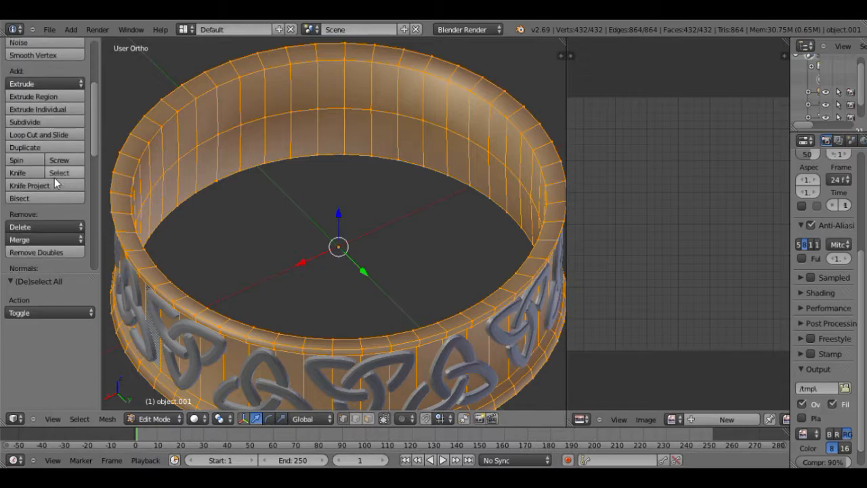
{"action": "left_click", "coordinate": [56, 175]}
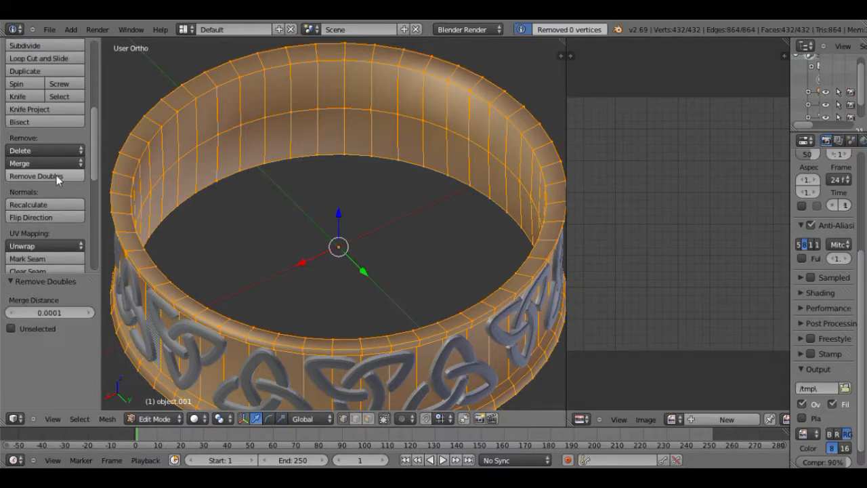
Reselect the entire band, inspect its mesh from the side and above, and give the UV editor more width.
{"action": "right_click", "coordinate": [532, 200]}
{"action": "key", "text": "a"}
{"action": "key", "text": "a"}
{"action": "middle_click_drag", "start_coordinate": [342, 272], "coordinate": [420, 224]}
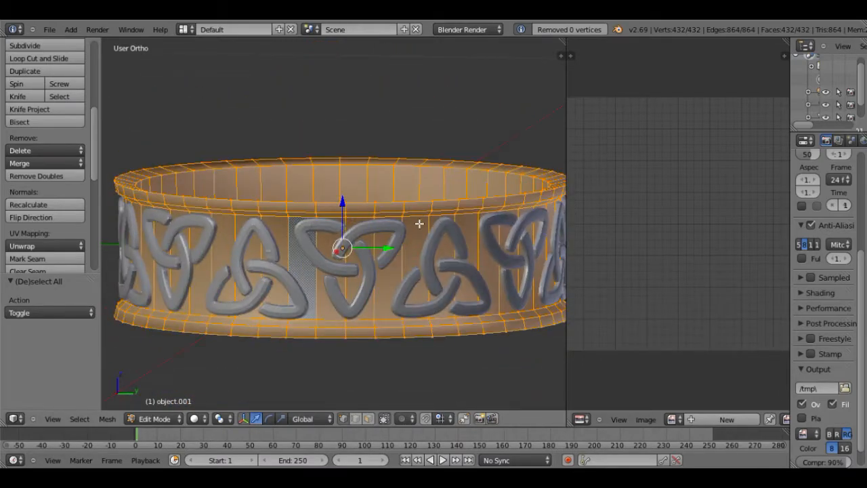
{"action": "middle_click_drag", "start_coordinate": [411, 193], "coordinate": [412, 234]}
{"action": "scroll", "coordinate": [400, 196], "scroll_direction": "down", "scroll_amount": 2}
{"action": "middle_click_drag", "start_coordinate": [400, 195], "coordinate": [499, 221]}
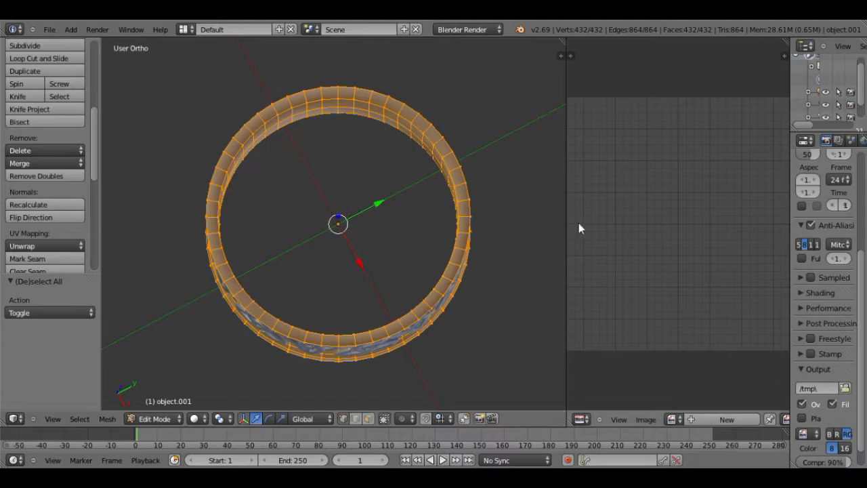
{"action": "left_click_drag", "start_coordinate": [550, 245], "coordinate": [523, 245]}
Unwrap the entire uncut band mesh with the Angle Based method.
{"action": "middle_click_drag", "start_coordinate": [475, 250], "coordinate": [302, 207]}
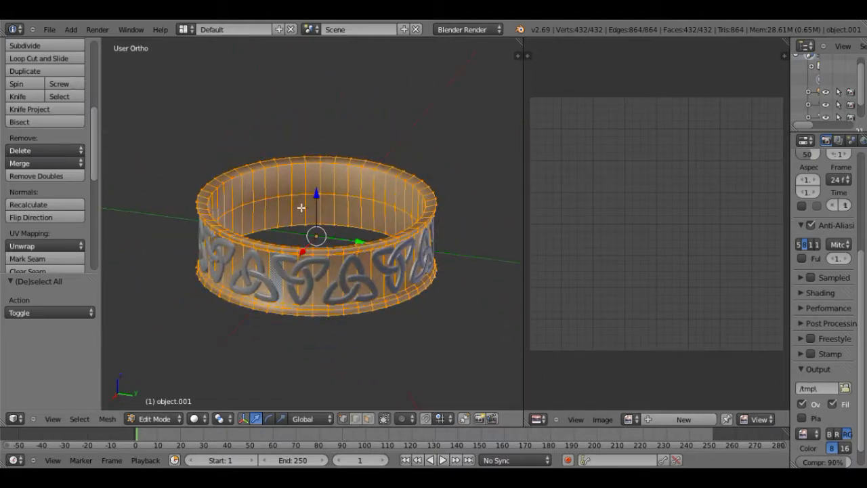
{"action": "left_click", "coordinate": [44, 245]}
{"action": "left_click", "coordinate": [40, 257]}
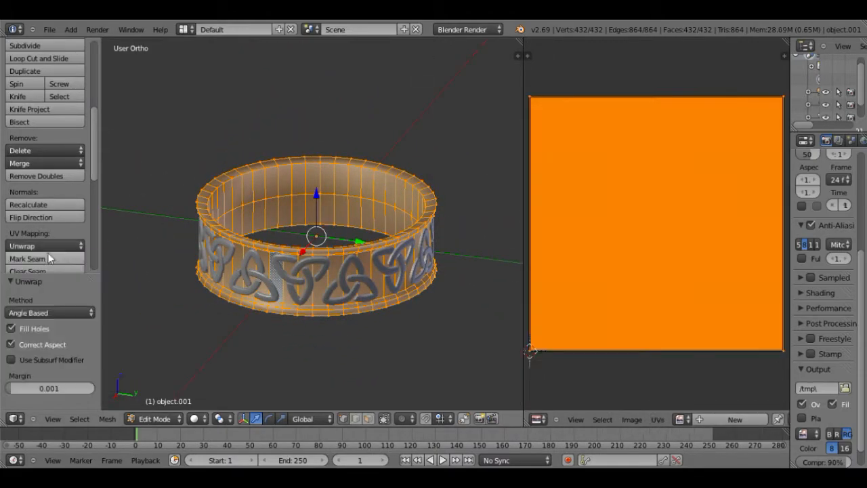
{"action": "scroll", "coordinate": [584, 231], "scroll_direction": "down", "scroll_amount": 3}
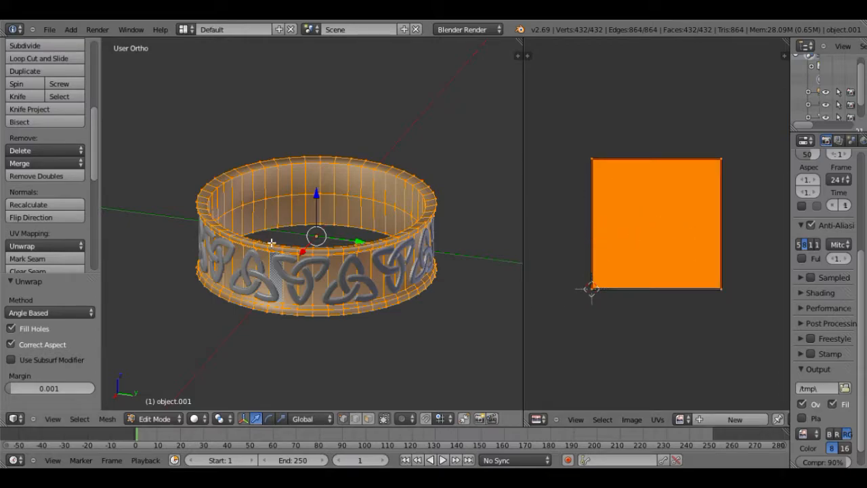
Select a crosswise edge on the band's upper rim and extend it to the full edge loop around the band's cross-section.
{"action": "scroll", "coordinate": [271, 242], "scroll_direction": "up", "scroll_amount": 2}
{"action": "middle_click_drag", "start_coordinate": [273, 245], "coordinate": [223, 276]}
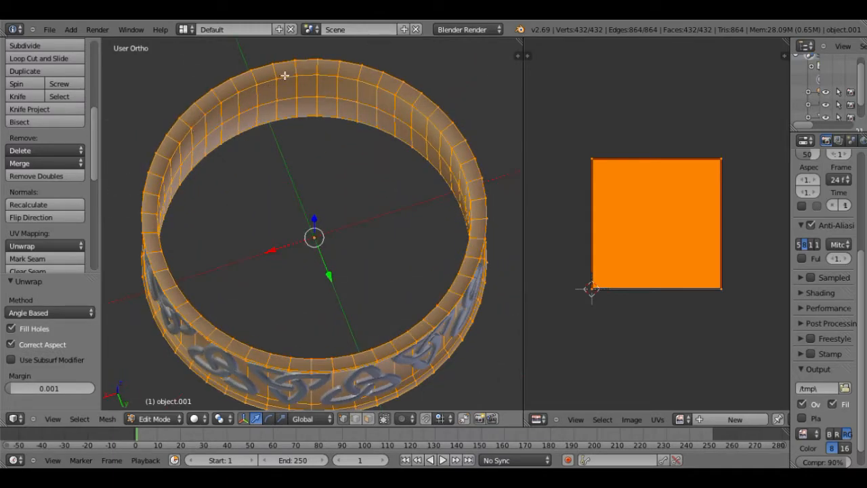
{"action": "scroll", "coordinate": [292, 144], "scroll_direction": "up", "scroll_amount": 5}
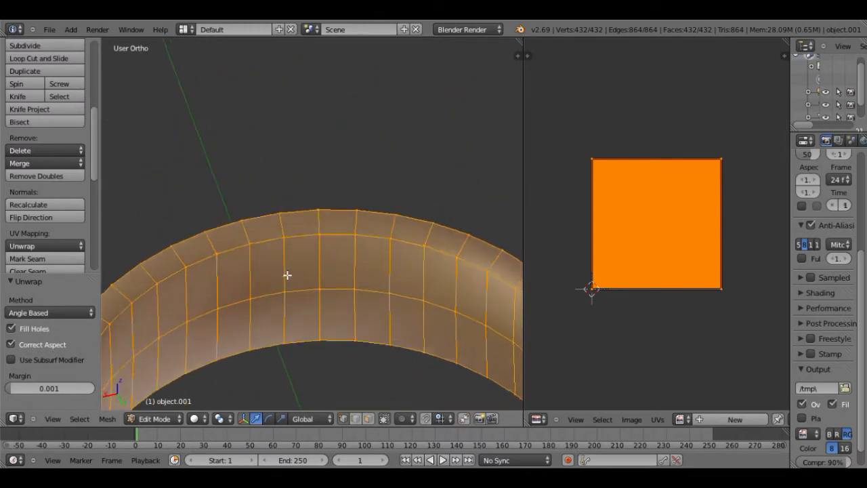
{"action": "right_click", "coordinate": [279, 188]}
{"action": "scroll", "coordinate": [294, 271], "scroll_direction": "down", "scroll_amount": 4}
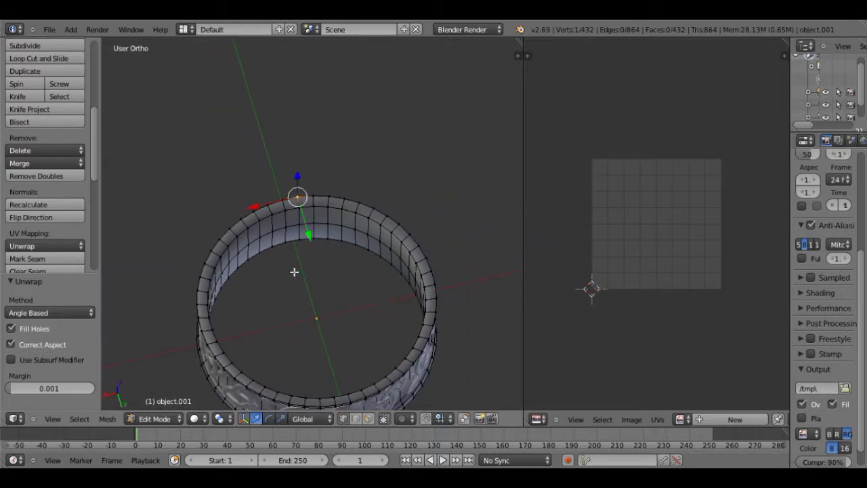
{"action": "scroll", "coordinate": [296, 249], "scroll_direction": "up", "scroll_amount": 5}
{"action": "mouse_move", "coordinate": [296, 249]}
{"action": "middle_mouse_down"}
{"action": "mouse_move", "coordinate": [280, 215]}
{"action": "mouse_move", "coordinate": [304, 235]}
{"action": "middle_mouse_up"}
{"action": "right_click", "coordinate": [283, 173]}
{"action": "right_click", "coordinate": [280, 192], "text": "shift"}
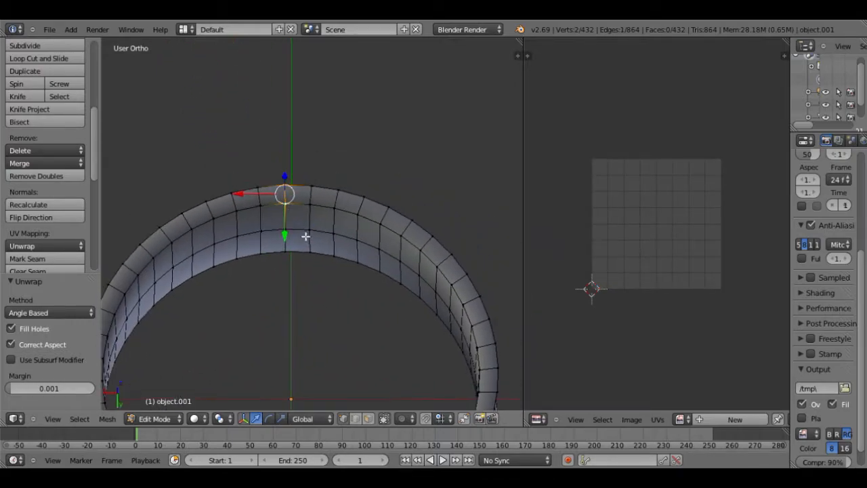
{"action": "scroll", "coordinate": [305, 234], "scroll_direction": "up", "scroll_amount": 3}
{"action": "key", "text": "ctrl+e"}
{"action": "left_click", "coordinate": [267, 287]}
Check the crosswise loop inside and outside the band, and cut the mesh along it with Edge Split.
{"action": "middle_click_drag", "start_coordinate": [268, 287], "coordinate": [369, 208]}
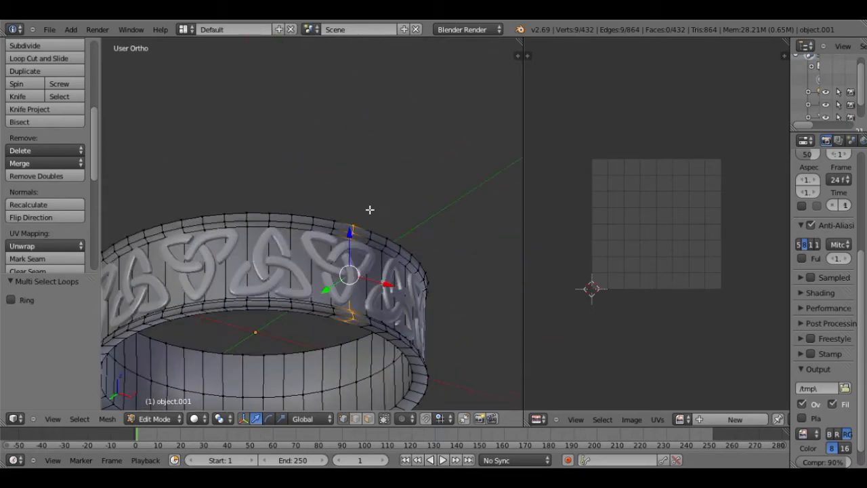
{"action": "middle_click_drag", "start_coordinate": [340, 366], "coordinate": [261, 191]}
{"action": "key", "text": "ctrl+e"}
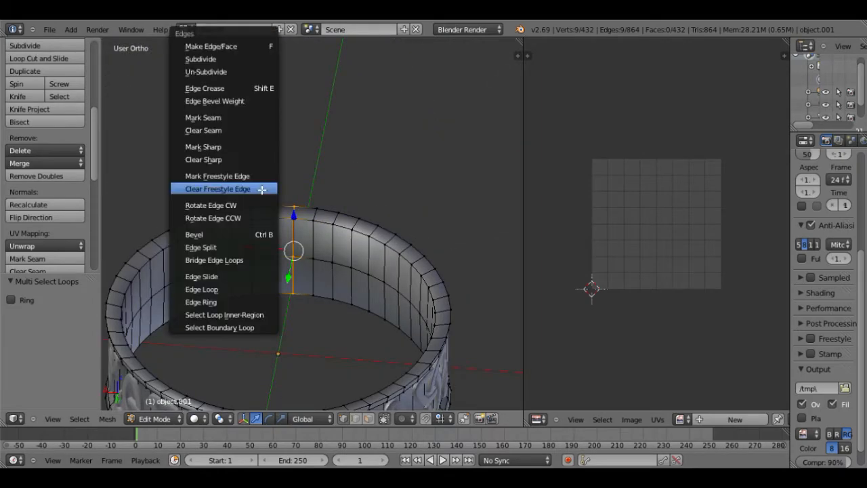
{"action": "left_click", "coordinate": [245, 250]}
{"action": "scroll", "coordinate": [300, 258], "scroll_direction": "up", "scroll_amount": 6}
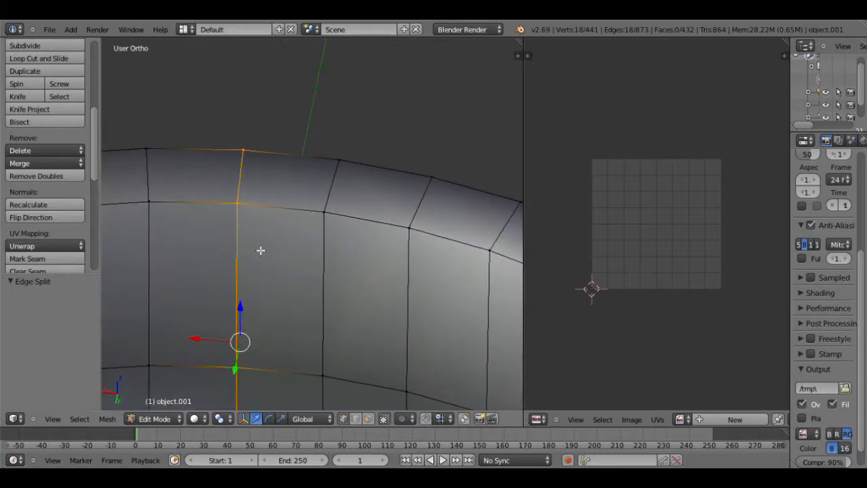
Test the crosswise split by pulling one inner rim vertex away from the cut.
{"action": "middle_click_drag", "start_coordinate": [261, 250], "coordinate": [336, 257]}
{"action": "right_click", "coordinate": [318, 219]}
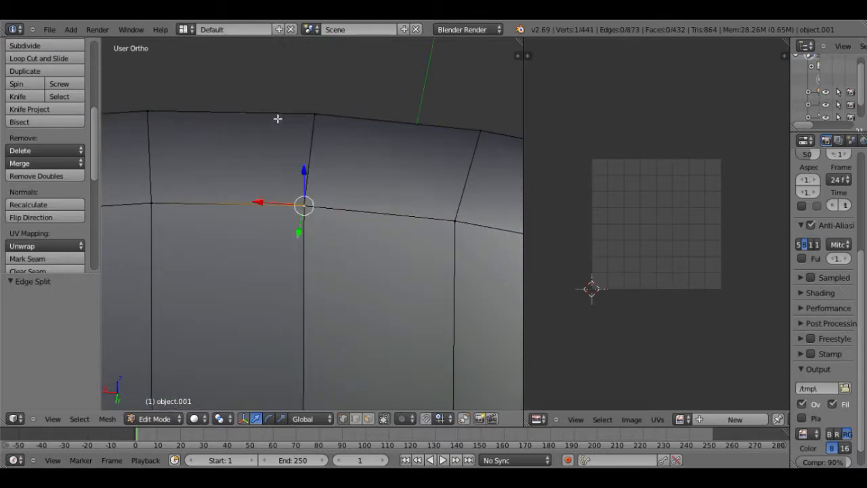
{"action": "left_click", "coordinate": [155, 419]}
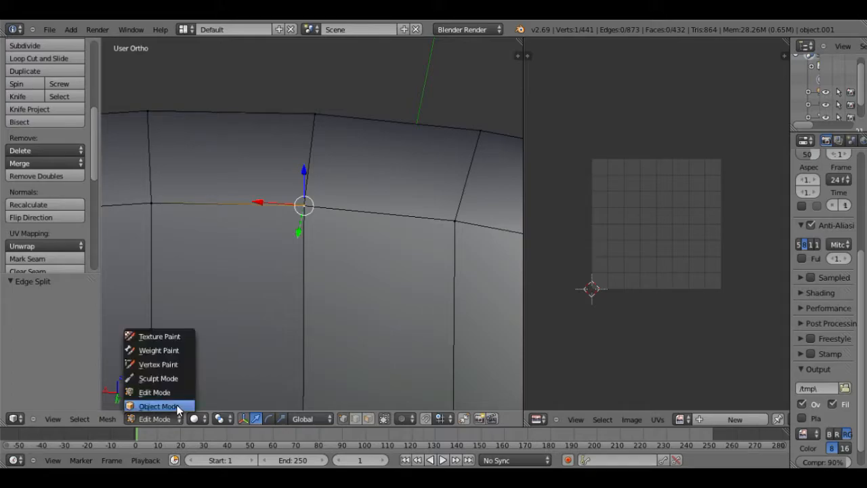
{"action": "left_click", "coordinate": [155, 406]}
{"action": "left_click", "coordinate": [154, 419]}
{"action": "left_click", "coordinate": [155, 389]}
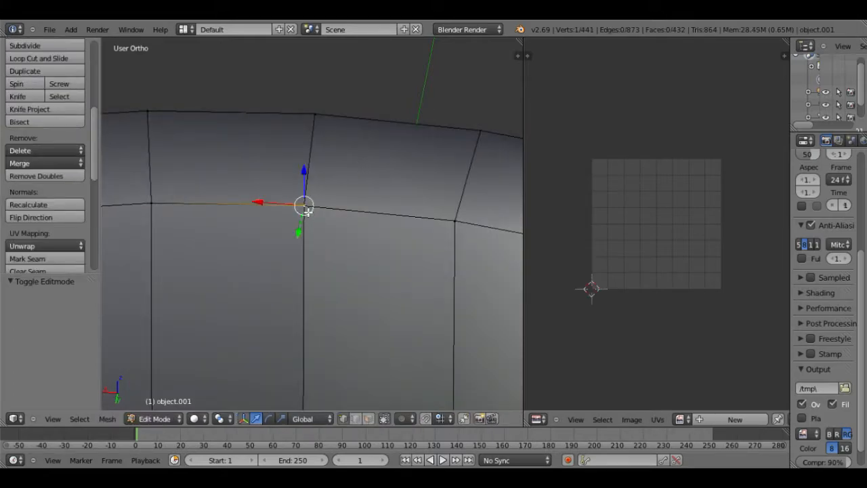
{"action": "key", "text": "g"}
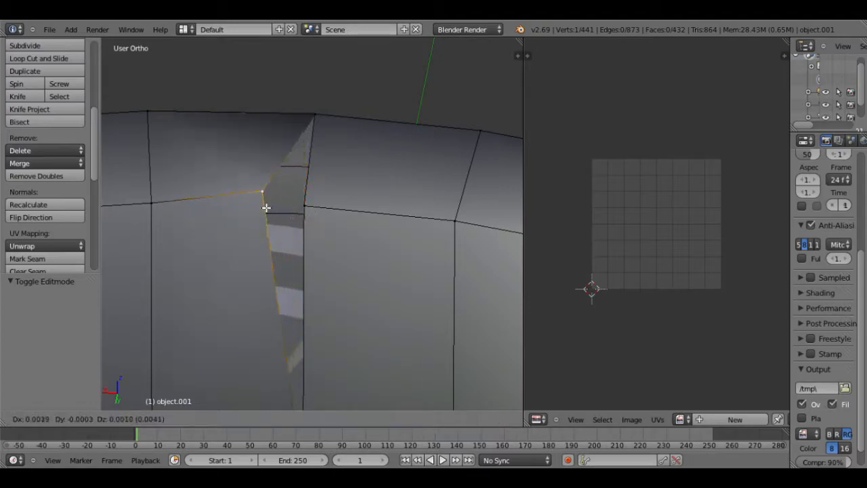
{"action": "left_click", "coordinate": [301, 233]}
Select the entire band and unwrap it with only the crosswise cut in place.
{"action": "scroll", "coordinate": [329, 277], "scroll_direction": "down", "scroll_amount": 5}
{"action": "middle_click_drag", "start_coordinate": [329, 277], "coordinate": [316, 184]}
{"action": "key", "text": "a"}
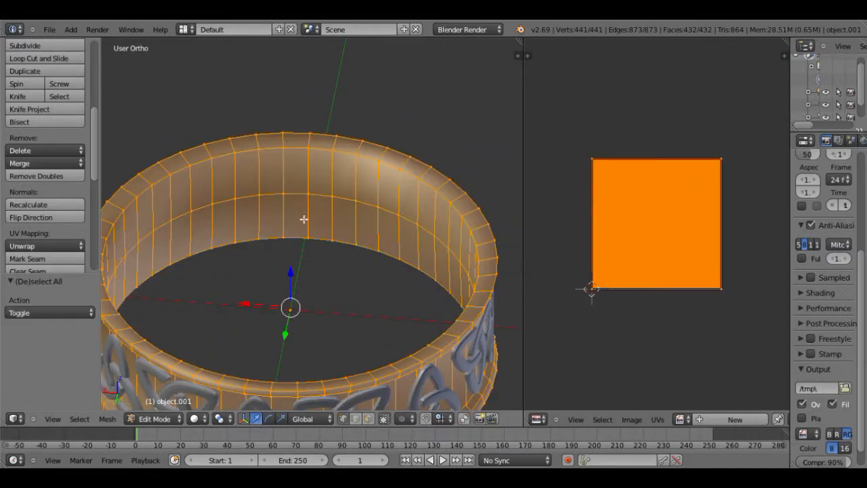
{"action": "left_click", "coordinate": [42, 246]}
{"action": "left_click", "coordinate": [38, 261]}
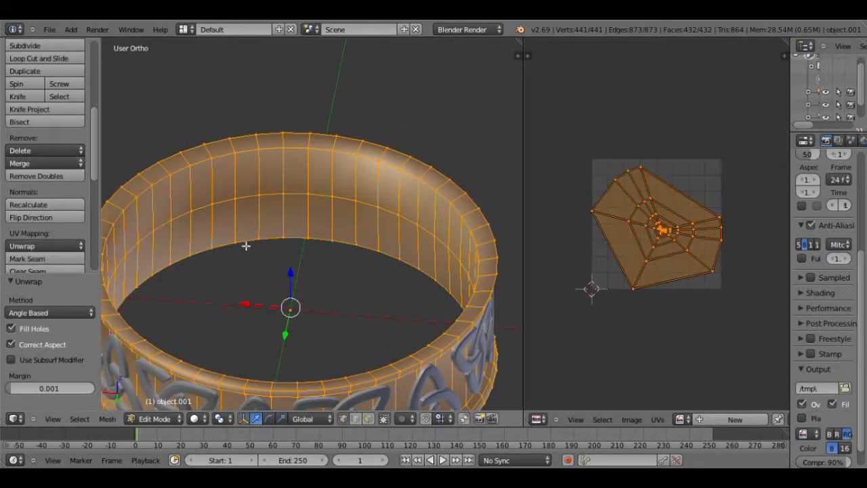
{"action": "scroll", "coordinate": [678, 236], "scroll_direction": "up", "scroll_amount": 2}
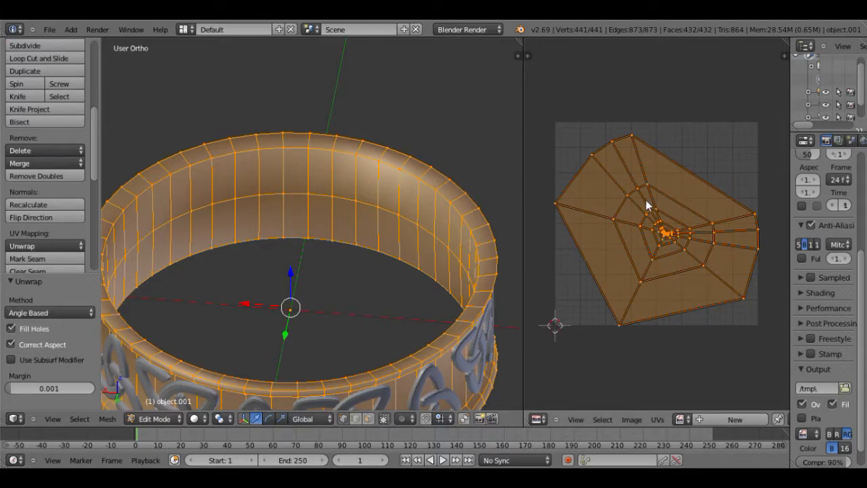
Select neighbouring vertices on the band's inner middle line and extend them to the full horizontal edge loop.
{"action": "scroll", "coordinate": [344, 264], "scroll_direction": "up", "scroll_amount": 1}
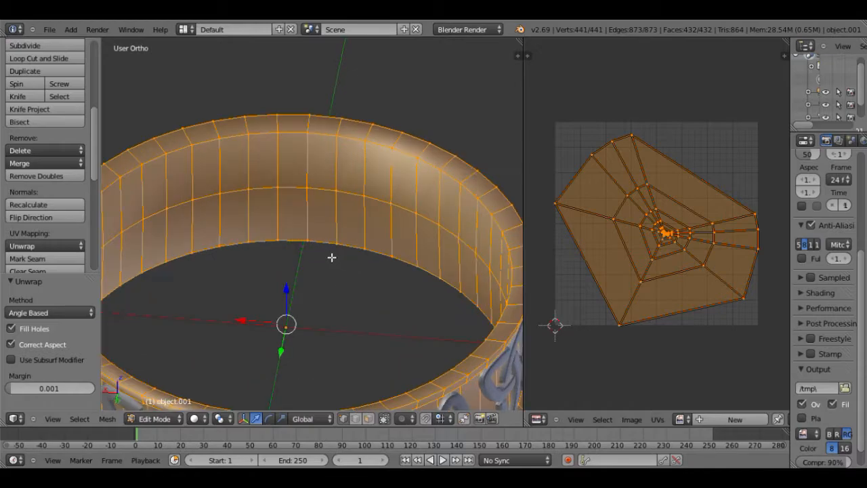
{"action": "middle_click_drag", "start_coordinate": [331, 257], "coordinate": [336, 234]}
{"action": "right_click", "coordinate": [349, 183]}
{"action": "middle_click_drag", "start_coordinate": [406, 190], "coordinate": [483, 204]}
{"action": "right_click", "coordinate": [298, 175], "text": "shift"}
{"action": "right_click", "coordinate": [330, 167], "text": "shift"}
{"action": "middle_click_drag", "start_coordinate": [330, 167], "coordinate": [338, 219]}
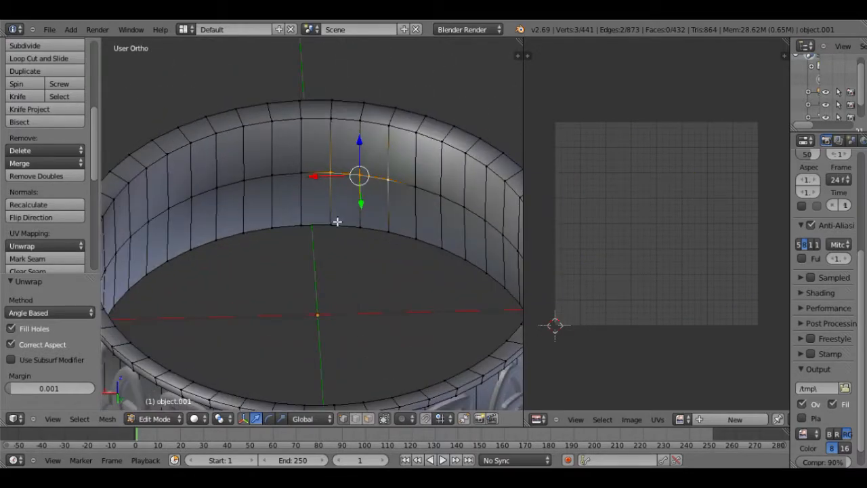
{"action": "key", "text": "ctrl+e"}
{"action": "left_click", "coordinate": [319, 287]}
Cut the band along the selected inner horizontal loop with Edge Split.
{"action": "middle_click_drag", "start_coordinate": [319, 286], "coordinate": [339, 225]}
{"action": "key", "text": "ctrl+e"}
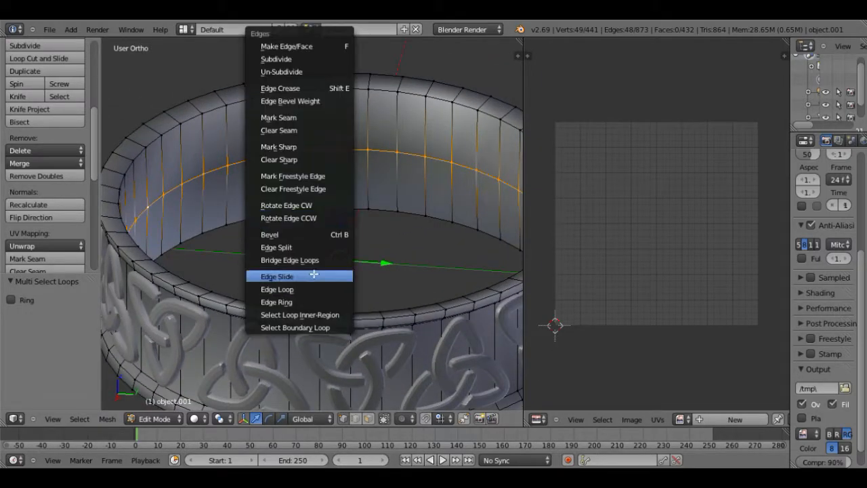
{"action": "left_click", "coordinate": [276, 247]}
Test the horizontal split by trying to move two vertices on the inner middle line.
{"action": "scroll", "coordinate": [378, 167], "scroll_direction": "up", "scroll_amount": 4}
{"action": "right_click", "coordinate": [359, 96]}
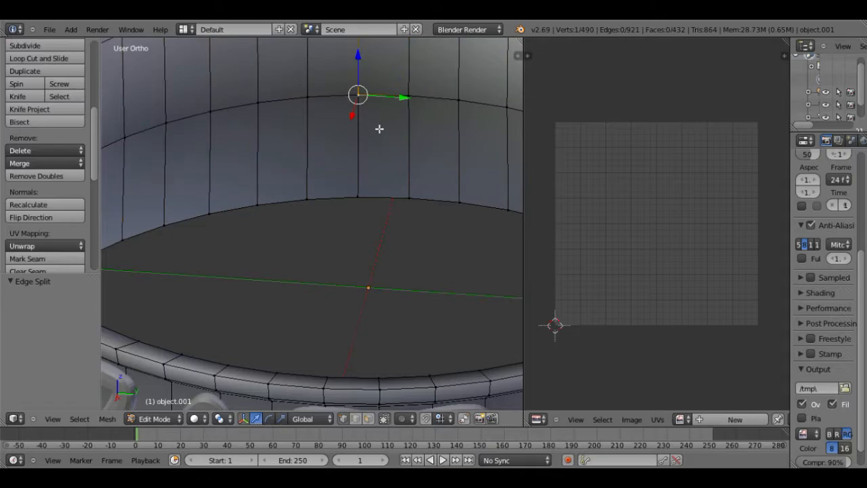
{"action": "key", "text": "g"}
{"action": "right_click", "coordinate": [364, 114]}
{"action": "right_click", "coordinate": [313, 101]}
{"action": "key", "text": "g"}
{"action": "right_click", "coordinate": [325, 126]}
Select the entire band and unwrap it again with both the crosswise and horizontal cuts.
{"action": "scroll", "coordinate": [309, 199], "scroll_direction": "down", "scroll_amount": 3}
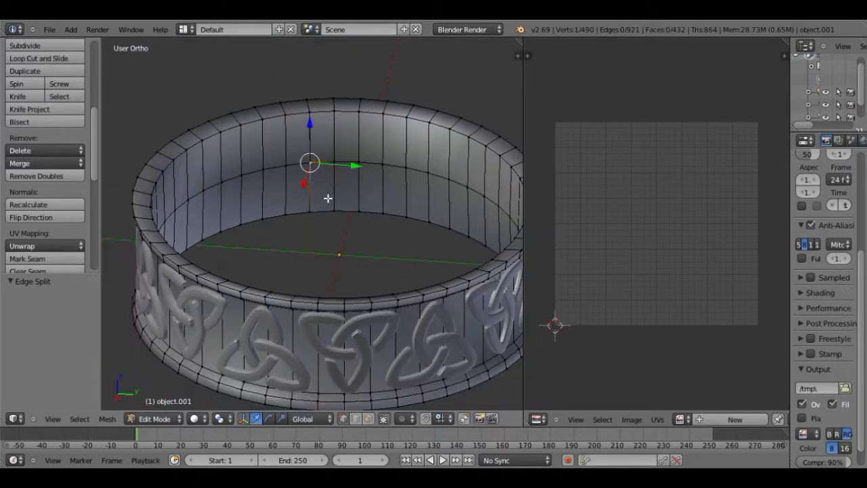
{"action": "key", "text": "a"}
{"action": "left_click", "coordinate": [49, 246]}
{"action": "left_click", "coordinate": [41, 258]}
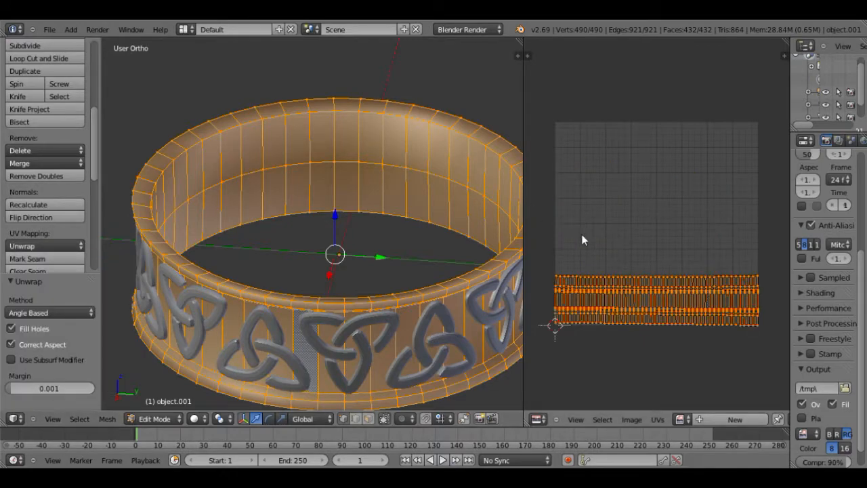
Examine the band's unwrapped strip layout closely in the UV editor.
{"action": "middle_click_drag", "start_coordinate": [676, 309], "coordinate": [668, 243]}
{"action": "mouse_move", "coordinate": [704, 277]}
{"action": "middle_mouse_down"}
{"action": "mouse_move", "coordinate": [615, 289]}
{"action": "mouse_move", "coordinate": [696, 275]}
{"action": "middle_mouse_up"}
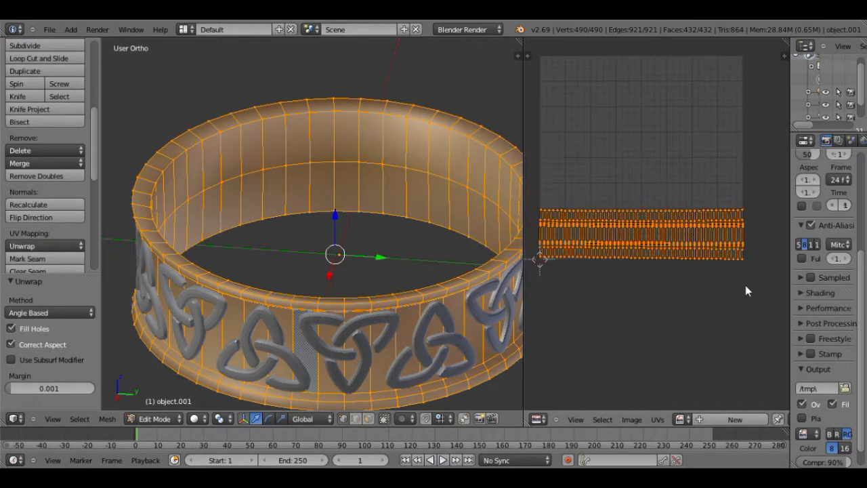
{"action": "scroll", "coordinate": [636, 241], "scroll_direction": "up", "scroll_amount": 2}
{"action": "scroll", "coordinate": [636, 241], "scroll_direction": "up", "scroll_amount": 1}
{"action": "middle_click_drag", "start_coordinate": [632, 298], "coordinate": [663, 367]}
{"action": "scroll", "coordinate": [604, 302], "scroll_direction": "down", "scroll_amount": 7}
{"action": "scroll", "coordinate": [644, 254], "scroll_direction": "up", "scroll_amount": 5}
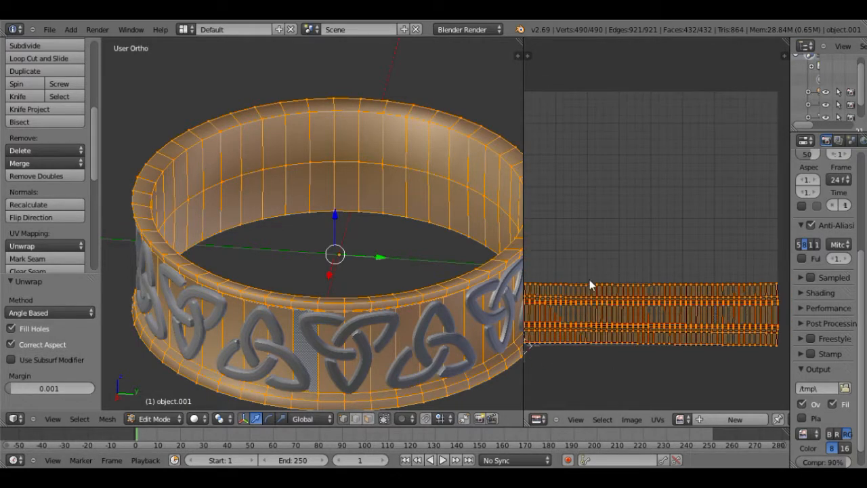
Widen the UV editor and try to move the unwrapped strip upward in the UV space.
{"action": "left_click_drag", "start_coordinate": [526, 165], "coordinate": [444, 196]}
{"action": "right_click", "coordinate": [573, 288]}
{"action": "key", "text": "ctrl+l"}
{"action": "key", "text": "g"}
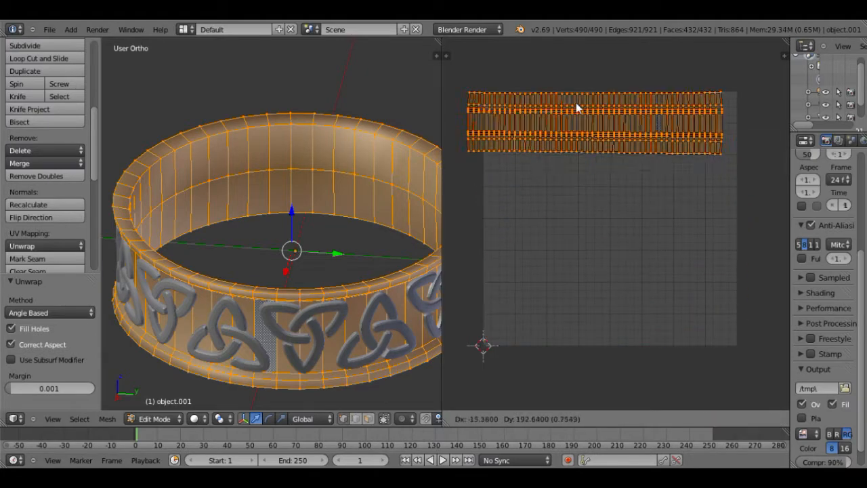
{"action": "right_click", "coordinate": [586, 287]}
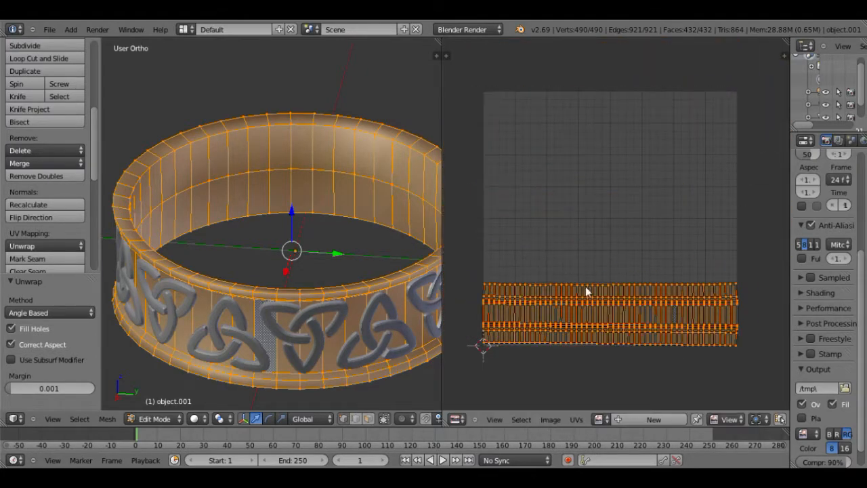
Enlarge the UV editor further and examine how the unwrapped strip fills the UV space.
{"action": "middle_click_drag", "start_coordinate": [542, 340], "coordinate": [616, 240]}
{"action": "scroll", "coordinate": [585, 310], "scroll_direction": "up", "scroll_amount": 1}
{"action": "middle_click_drag", "start_coordinate": [652, 265], "coordinate": [619, 291]}
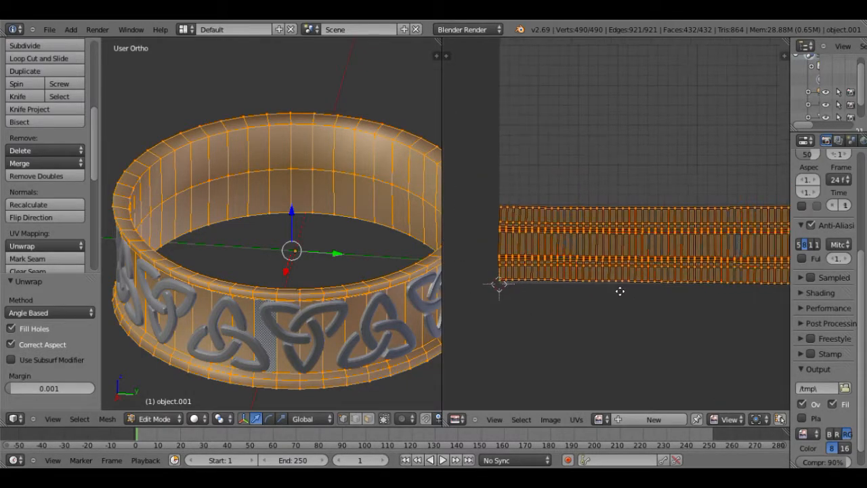
{"action": "middle_click_drag", "start_coordinate": [629, 328], "coordinate": [608, 321]}
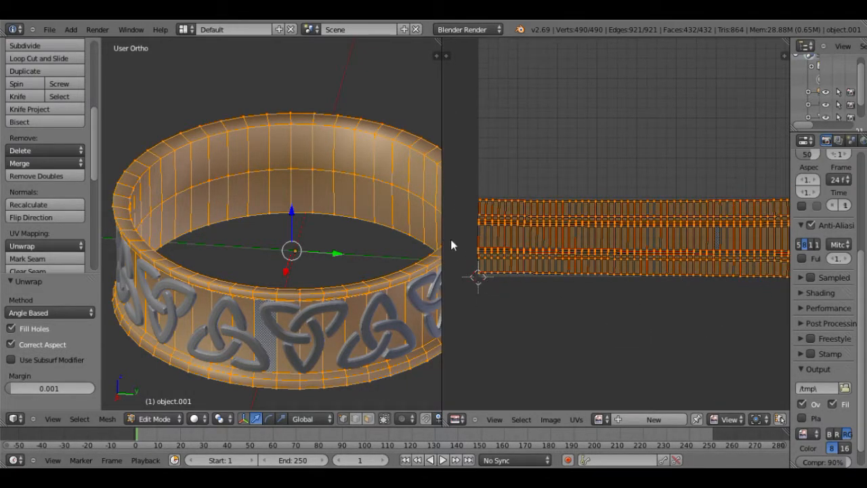
{"action": "left_click_drag", "start_coordinate": [443, 234], "coordinate": [366, 245]}
{"action": "scroll", "coordinate": [622, 227], "scroll_direction": "down", "scroll_amount": 2}
{"action": "scroll", "coordinate": [623, 226], "scroll_direction": "up", "scroll_amount": 2}
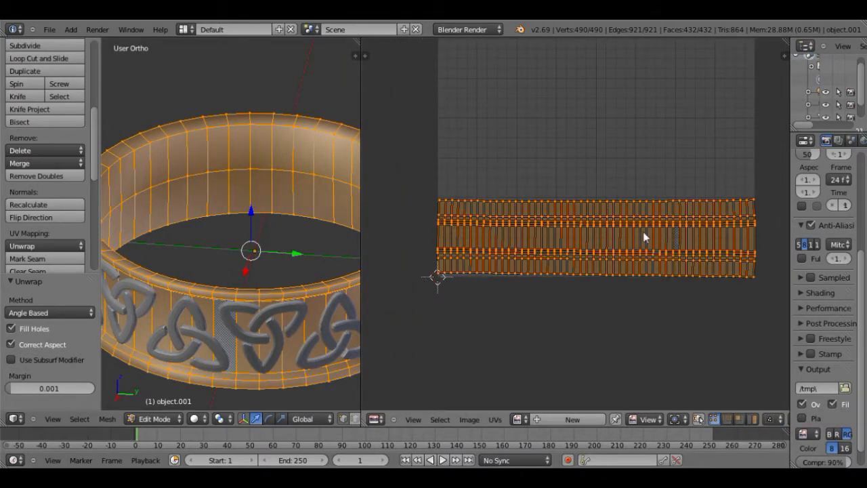
{"action": "middle_click_drag", "start_coordinate": [650, 133], "coordinate": [657, 202]}
{"action": "scroll", "coordinate": [650, 205], "scroll_direction": "down", "scroll_amount": 3}
{"action": "scroll", "coordinate": [650, 205], "scroll_direction": "up", "scroll_amount": 2}
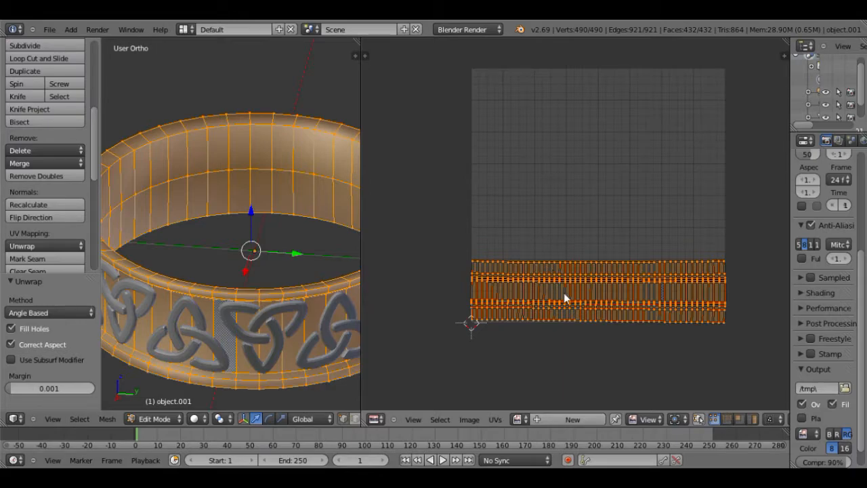
Move the UV strip up by about 0.365 to the middle of the UV space and rotate it about 47°.
{"action": "key", "text": "g"}
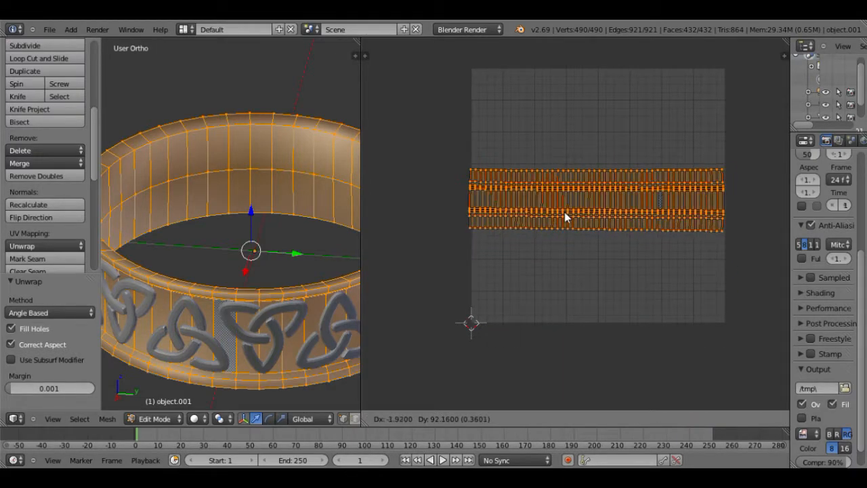
{"action": "left_click", "coordinate": [566, 211]}
{"action": "key", "text": "r"}
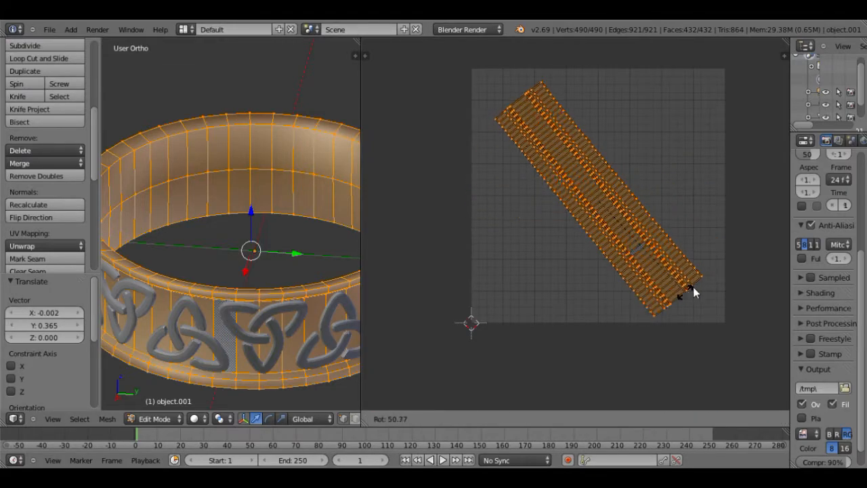
{"action": "left_click", "coordinate": [692, 290]}
Scale the diagonal UV strip by about 1.082, nudge it by about 0.020 and 0.017, and rotate it about -1.2°.
{"action": "key", "text": "s"}
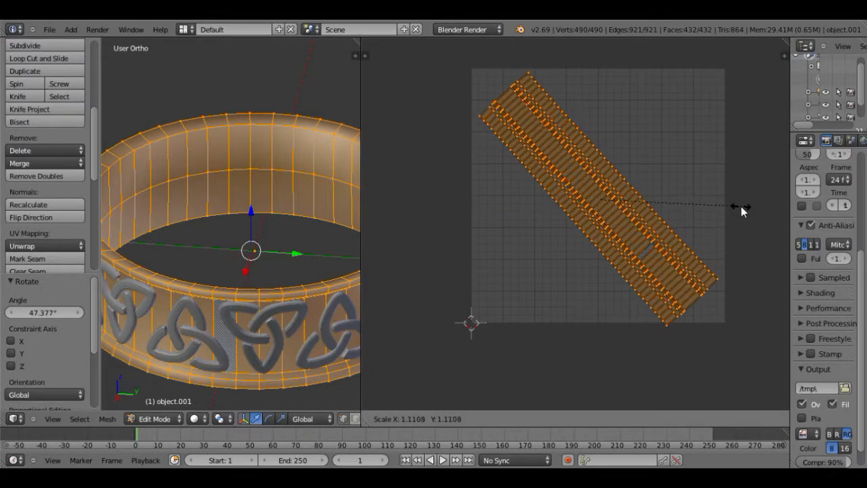
{"action": "left_click", "coordinate": [738, 209]}
{"action": "key", "text": "g"}
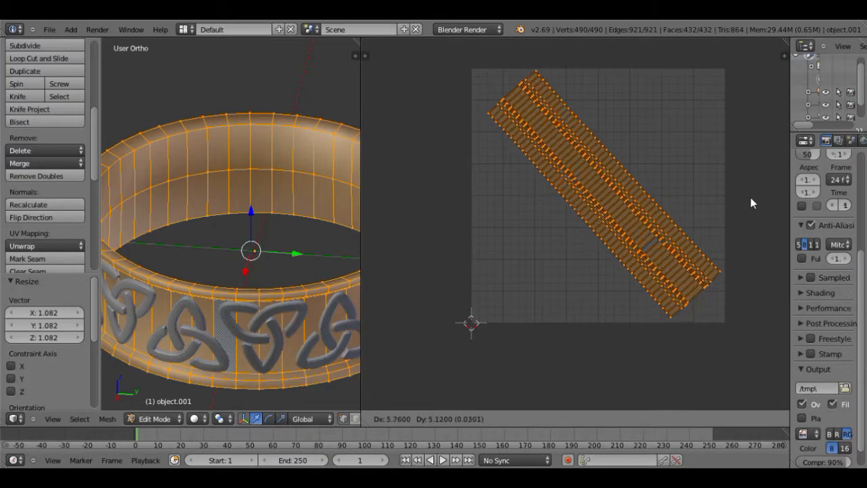
{"action": "left_click", "coordinate": [753, 199]}
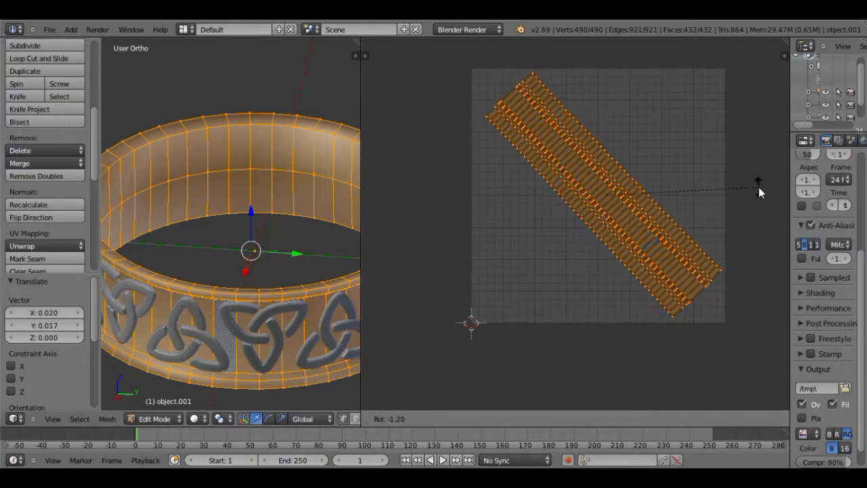
{"action": "left_click", "coordinate": [759, 188]}
Scale the UV strip by about 1.021 and shift it by about -0.004 and -0.006 to fit the UV square.
{"action": "middle_click_drag", "start_coordinate": [664, 172], "coordinate": [608, 189]}
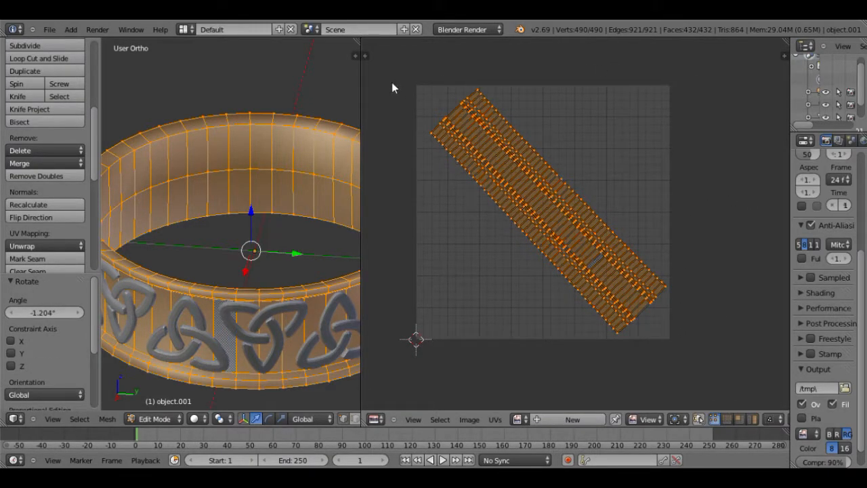
{"action": "scroll", "coordinate": [503, 183], "scroll_direction": "up", "scroll_amount": 5}
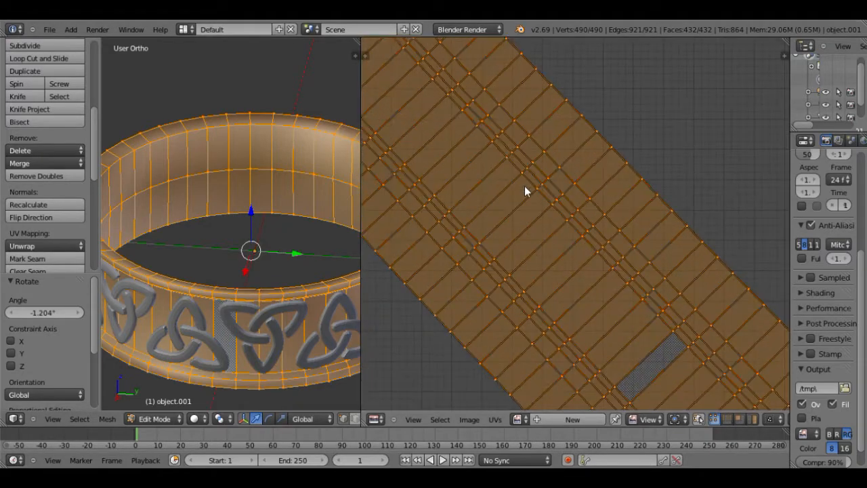
{"action": "scroll", "coordinate": [577, 188], "scroll_direction": "up", "scroll_amount": 2}
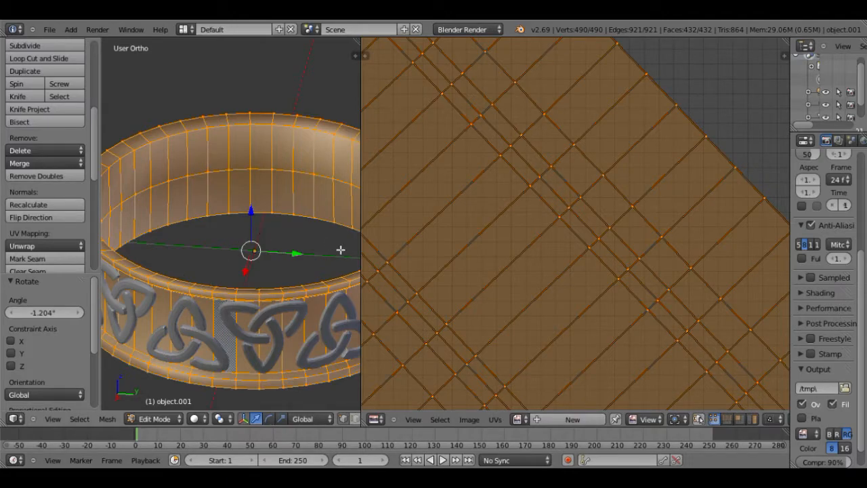
{"action": "scroll", "coordinate": [531, 173], "scroll_direction": "down", "scroll_amount": 6}
{"action": "scroll", "coordinate": [577, 212], "scroll_direction": "up", "scroll_amount": 1}
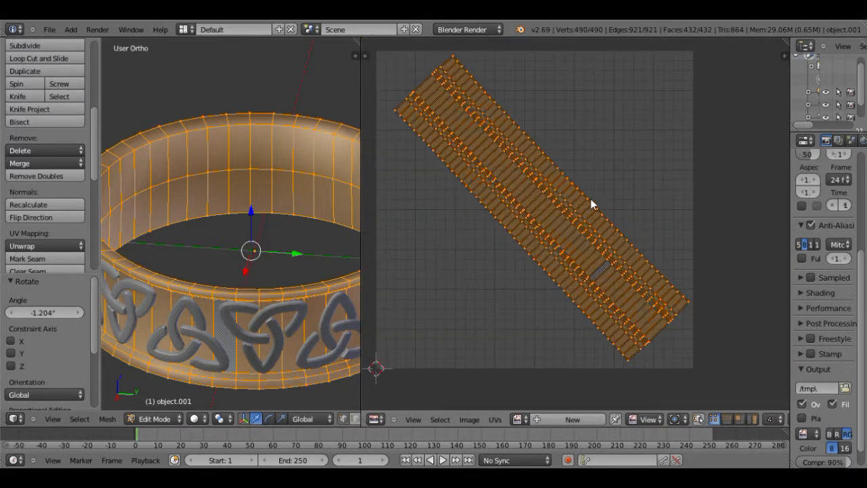
{"action": "key", "text": "s"}
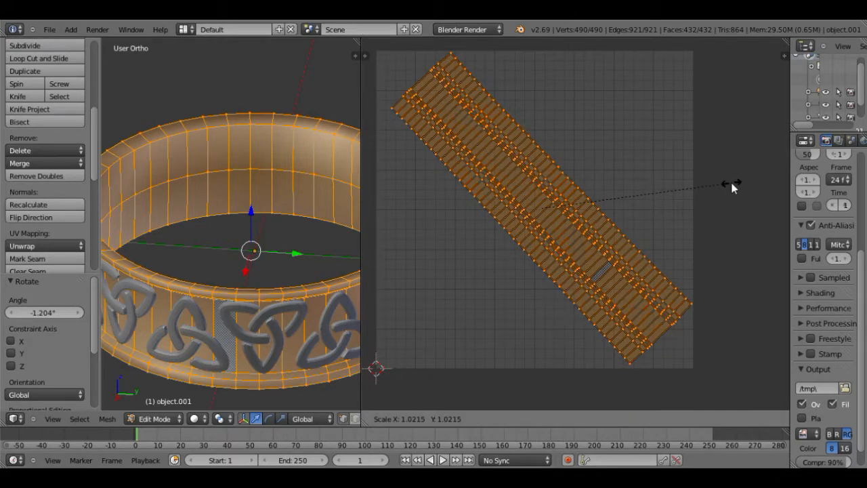
{"action": "left_click", "coordinate": [731, 185]}
{"action": "key", "text": "g"}
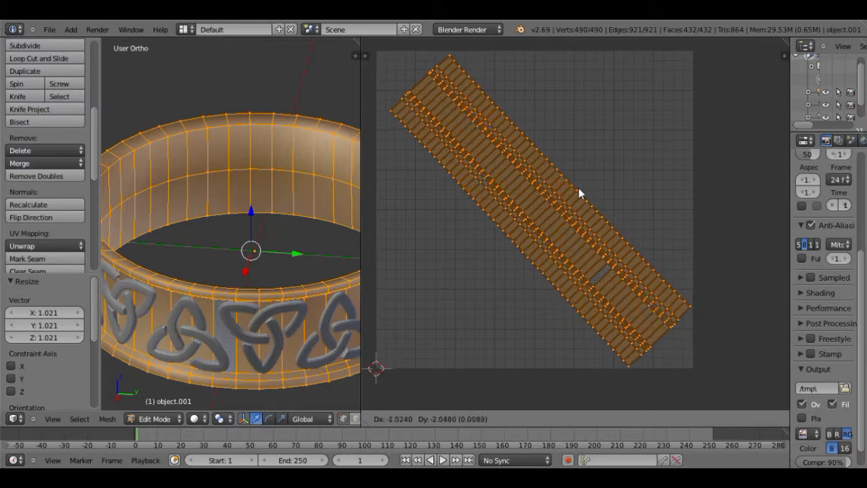
{"action": "left_click", "coordinate": [579, 188]}
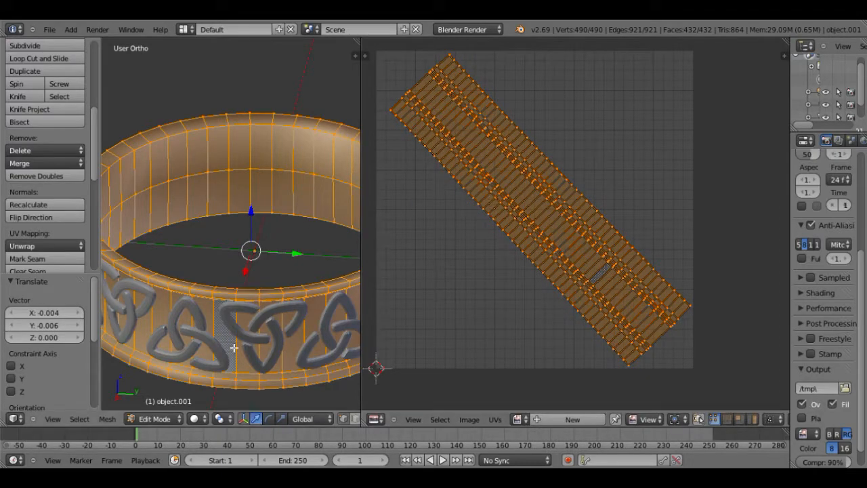
Deselect the band down to one vertex, widen the 3D view and examine the ring from several angles.
{"action": "right_click", "coordinate": [241, 304]}
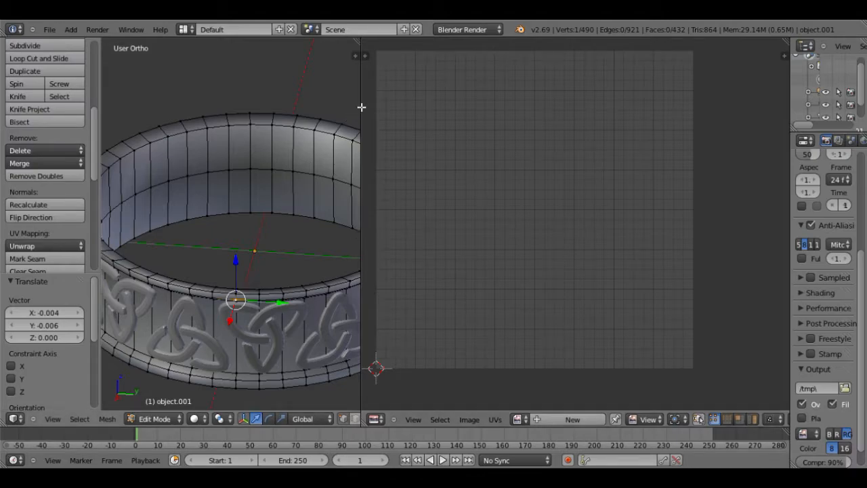
{"action": "left_click_drag", "start_coordinate": [366, 97], "coordinate": [599, 91]}
{"action": "scroll", "coordinate": [451, 178], "scroll_direction": "down", "scroll_amount": 5}
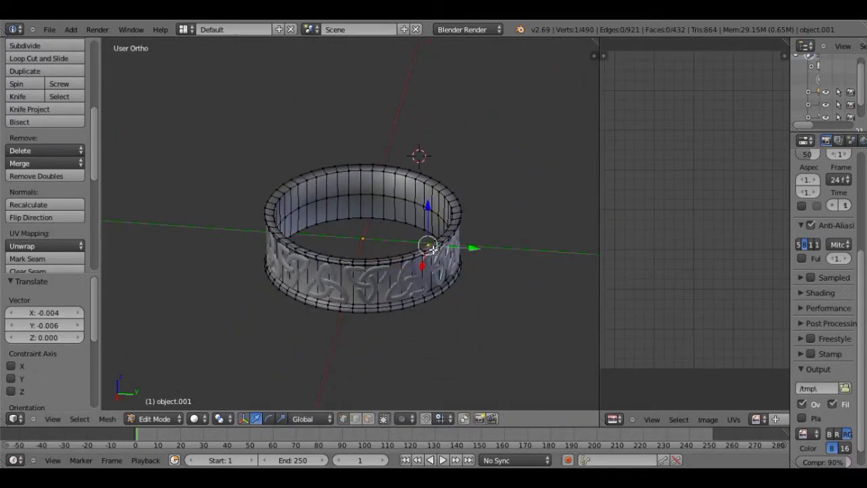
{"action": "scroll", "coordinate": [401, 242], "scroll_direction": "down", "scroll_amount": 3}
{"action": "scroll", "coordinate": [400, 268], "scroll_direction": "up", "scroll_amount": 6}
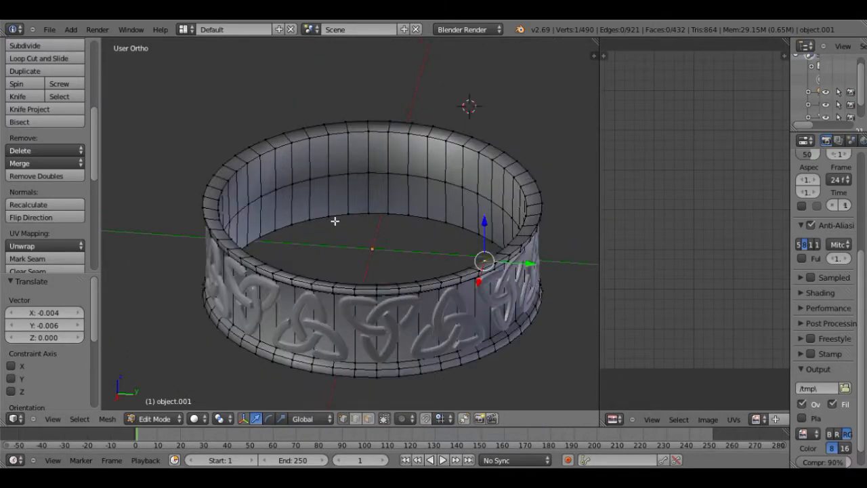
{"action": "scroll", "coordinate": [335, 221], "scroll_direction": "down", "scroll_amount": 5}
{"action": "scroll", "coordinate": [590, 247], "scroll_direction": "up", "scroll_amount": 3}
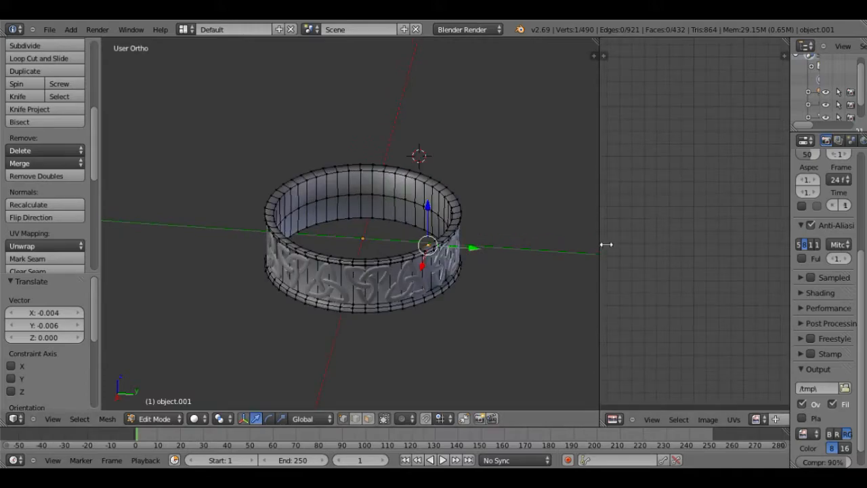
{"action": "scroll", "coordinate": [395, 271], "scroll_direction": "down", "scroll_amount": 3}
{"action": "middle_click_drag", "start_coordinate": [325, 269], "coordinate": [366, 467]}
{"action": "middle_click_drag", "start_coordinate": [301, 291], "coordinate": [307, 234]}
{"action": "scroll", "coordinate": [355, 213], "scroll_direction": "up", "scroll_amount": 6}
{"action": "scroll", "coordinate": [358, 242], "scroll_direction": "down", "scroll_amount": 4}
{"action": "middle_click_drag", "start_coordinate": [358, 242], "coordinate": [388, 151]}
{"action": "scroll", "coordinate": [426, 155], "scroll_direction": "up", "scroll_amount": 5}
Rebalance the layout by widening the UV editor and the properties area, keeping the whole ring in view.
{"action": "left_click_drag", "start_coordinate": [605, 207], "coordinate": [493, 215]}
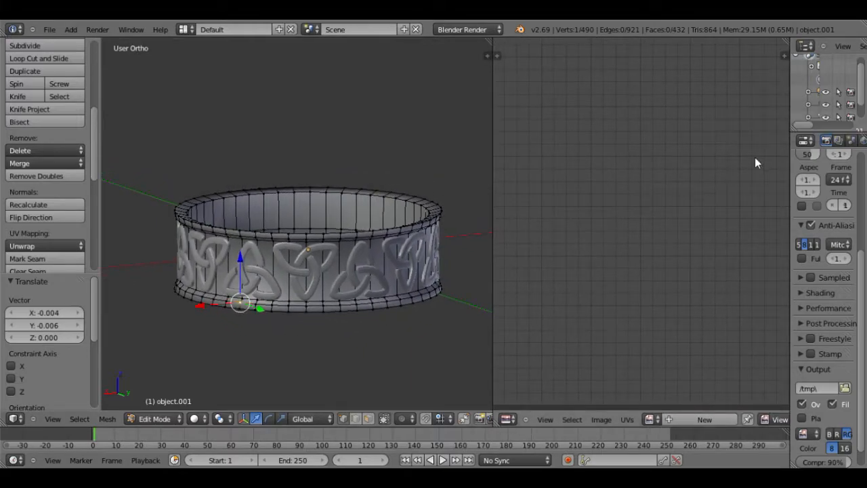
{"action": "left_click_drag", "start_coordinate": [789, 128], "coordinate": [718, 132]}
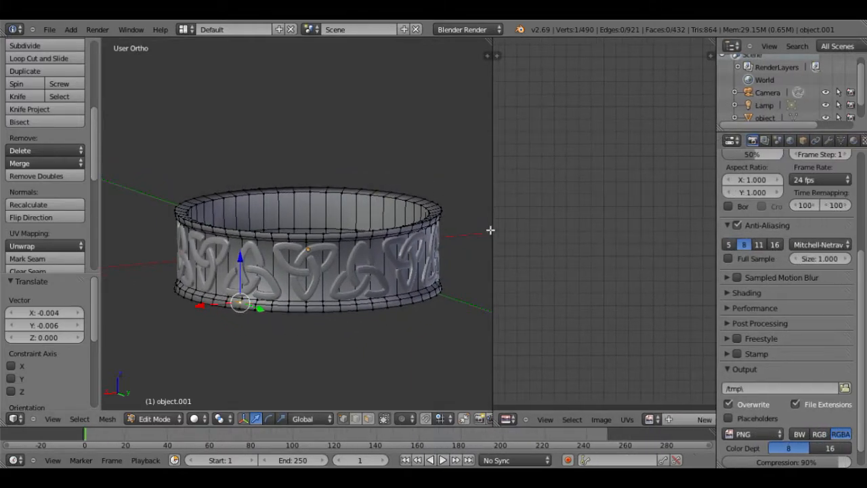
{"action": "left_click_drag", "start_coordinate": [499, 218], "coordinate": [451, 240]}
{"action": "scroll", "coordinate": [383, 265], "scroll_direction": "up", "scroll_amount": 2}
{"action": "middle_click_drag", "start_coordinate": [340, 310], "coordinate": [367, 252], "text": "shift"}
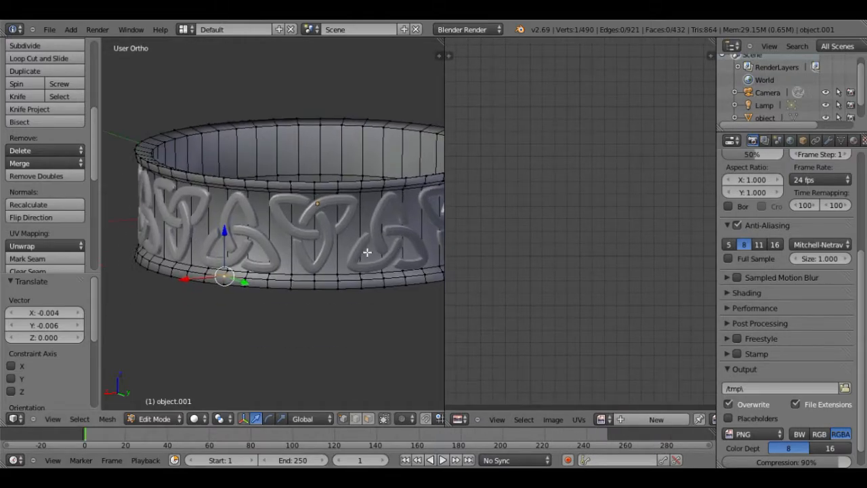
{"action": "scroll", "coordinate": [309, 298], "scroll_direction": "down", "scroll_amount": 2}
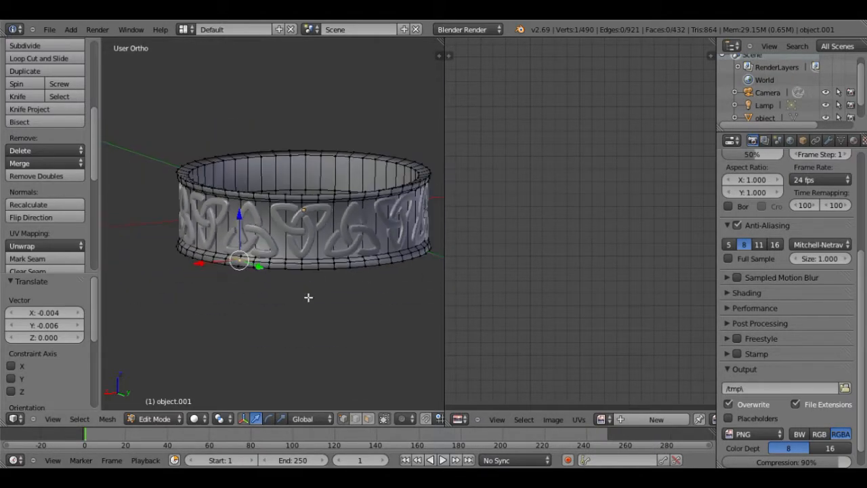
Leave the band's mesh editing and delete the separate Celtic knot object.
{"action": "right_click", "coordinate": [306, 207]}
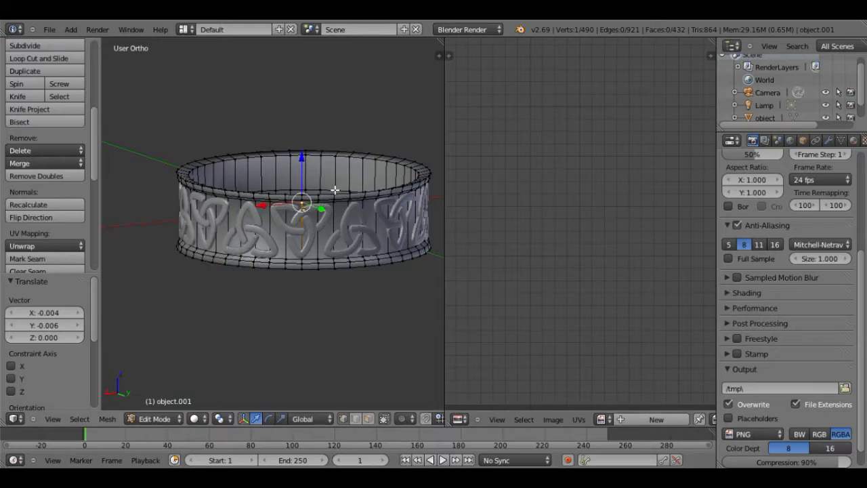
{"action": "scroll", "coordinate": [767, 85], "scroll_direction": "down", "scroll_amount": 1}
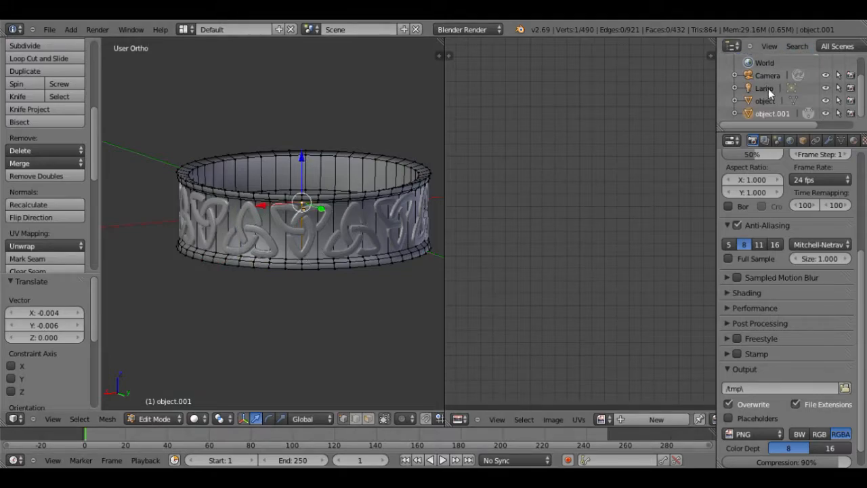
{"action": "left_click", "coordinate": [765, 100]}
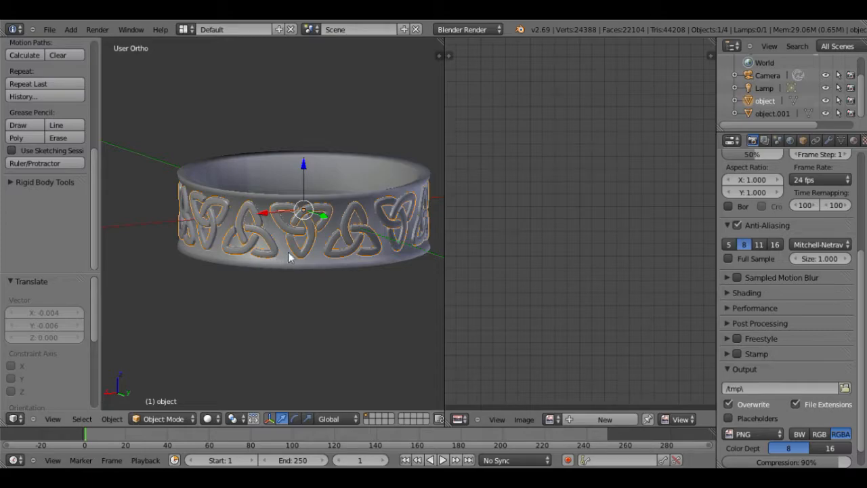
{"action": "key", "text": "x"}
{"action": "left_click", "coordinate": [303, 269]}
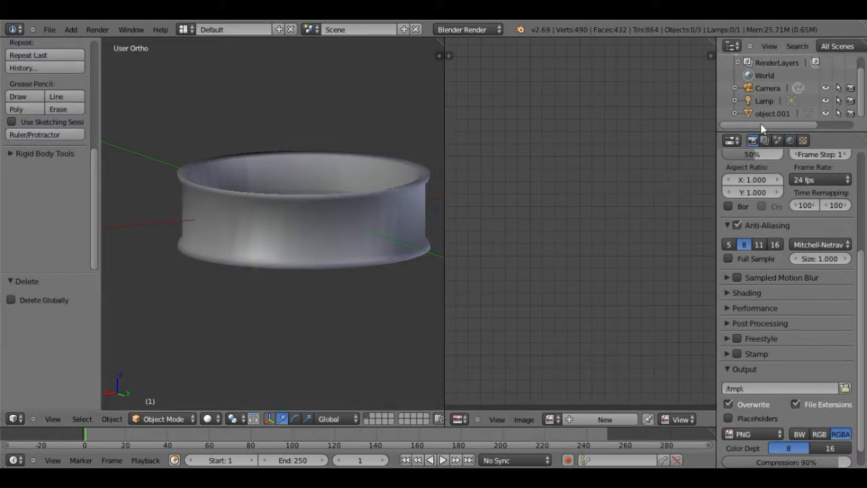
Select the remaining band, switch it to Edit Mode and select all its geometry.
{"action": "scroll", "coordinate": [749, 284], "scroll_direction": "up", "scroll_amount": 2}
{"action": "right_click", "coordinate": [280, 246]}
{"action": "left_click", "coordinate": [156, 419]}
{"action": "left_click", "coordinate": [163, 401]}
{"action": "key", "text": "a"}
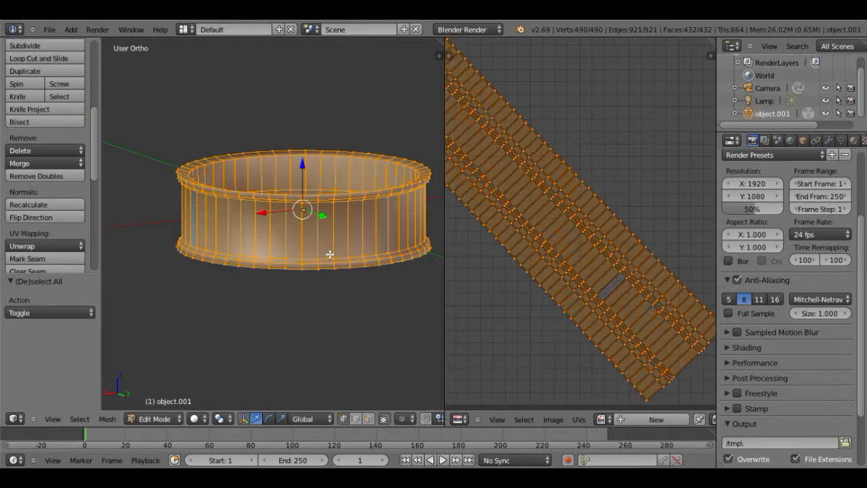
Open the render bake settings and set the bake mode to Ambient Occlusion.
{"action": "scroll", "coordinate": [668, 294], "scroll_direction": "down", "scroll_amount": 2}
{"action": "scroll", "coordinate": [782, 271], "scroll_direction": "down", "scroll_amount": 3}
{"action": "left_click", "coordinate": [741, 458]}
{"action": "scroll", "coordinate": [759, 409], "scroll_direction": "down", "scroll_amount": 3}
{"action": "left_click", "coordinate": [775, 394]}
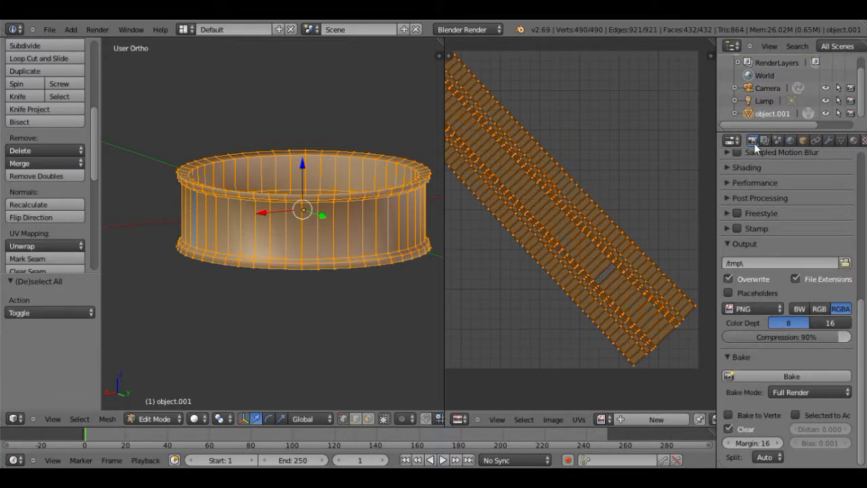
{"action": "left_click", "coordinate": [739, 355]}
{"action": "left_click", "coordinate": [742, 356]}
{"action": "left_click", "coordinate": [788, 391]}
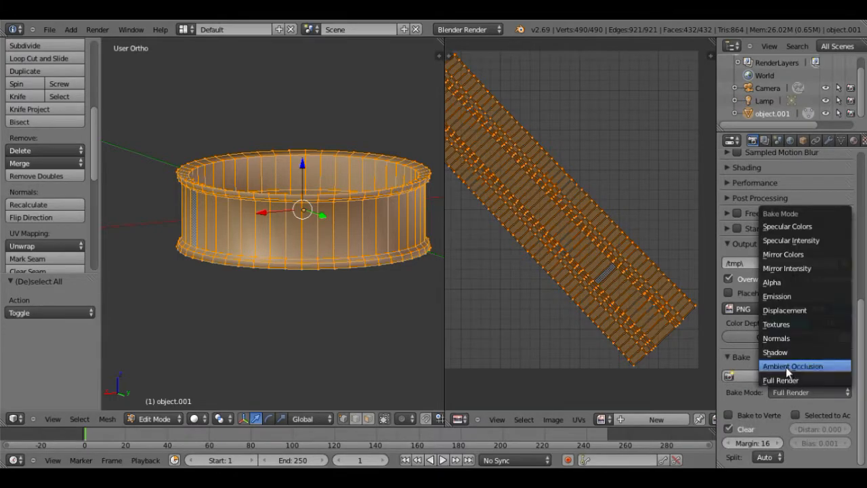
{"action": "left_click", "coordinate": [786, 366]}
Set the bake margin to 2 and look closely at the spacing in the UV strip.
{"action": "scroll", "coordinate": [775, 395], "scroll_direction": "down", "scroll_amount": 1}
{"action": "left_click", "coordinate": [763, 445]}
{"action": "type", "text": "2"}
{"action": "key", "text": "Return"}
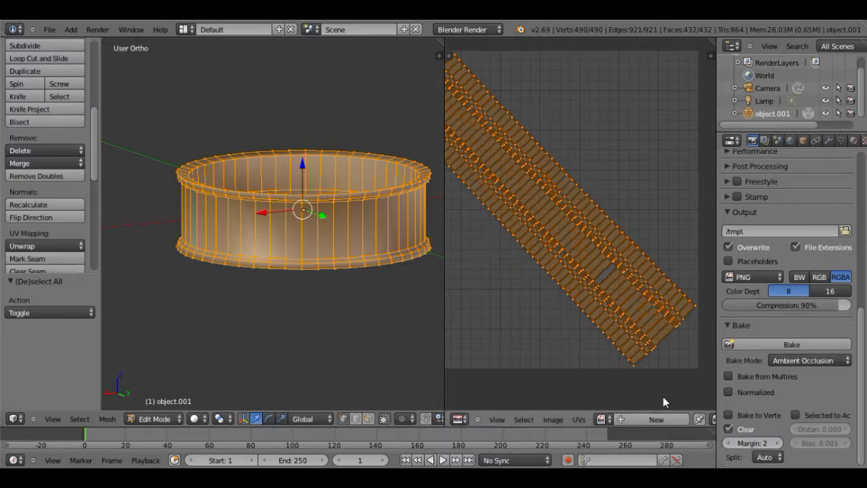
{"action": "scroll", "coordinate": [592, 221], "scroll_direction": "up", "scroll_amount": 5}
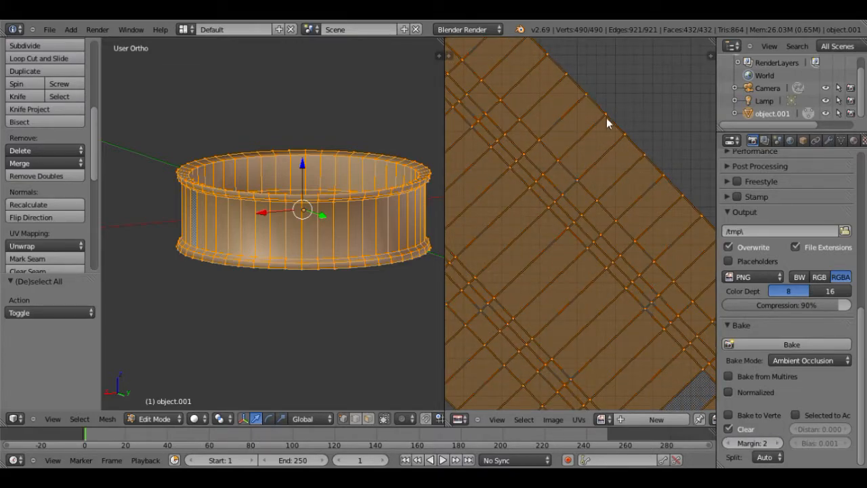
Recheck the spacing between lines in the UV strip, then try to bake the ambient occlusion with no image assigned.
{"action": "scroll", "coordinate": [603, 113], "scroll_direction": "up", "scroll_amount": 3}
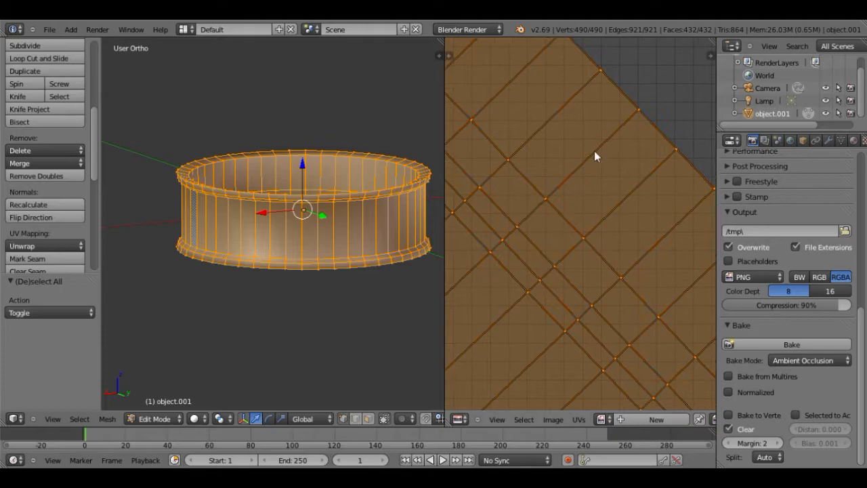
{"action": "scroll", "coordinate": [632, 104], "scroll_direction": "down", "scroll_amount": 3}
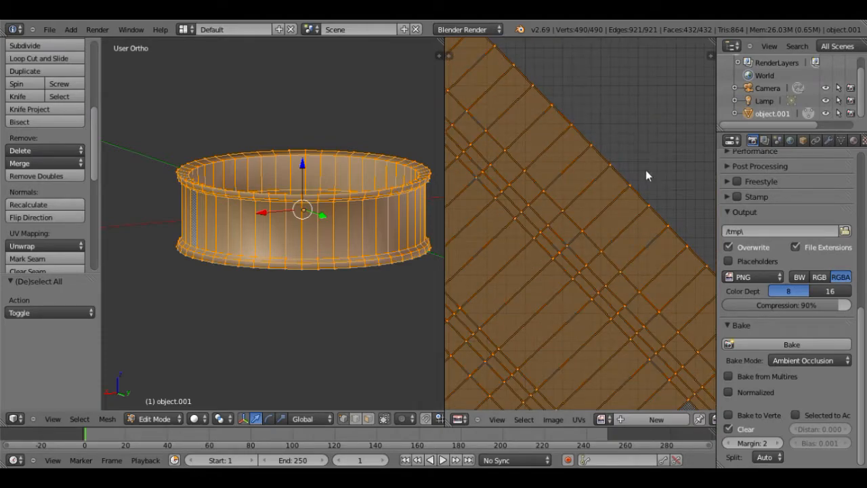
{"action": "scroll", "coordinate": [613, 184], "scroll_direction": "down", "scroll_amount": 2}
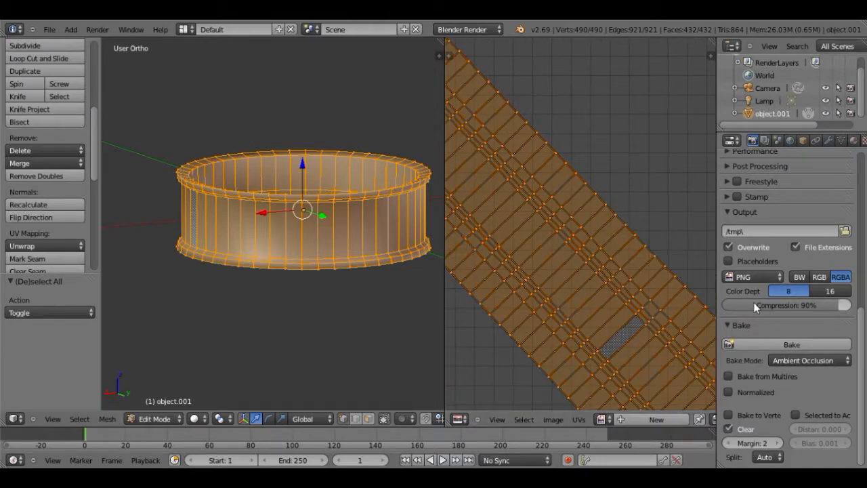
{"action": "left_click", "coordinate": [769, 346]}
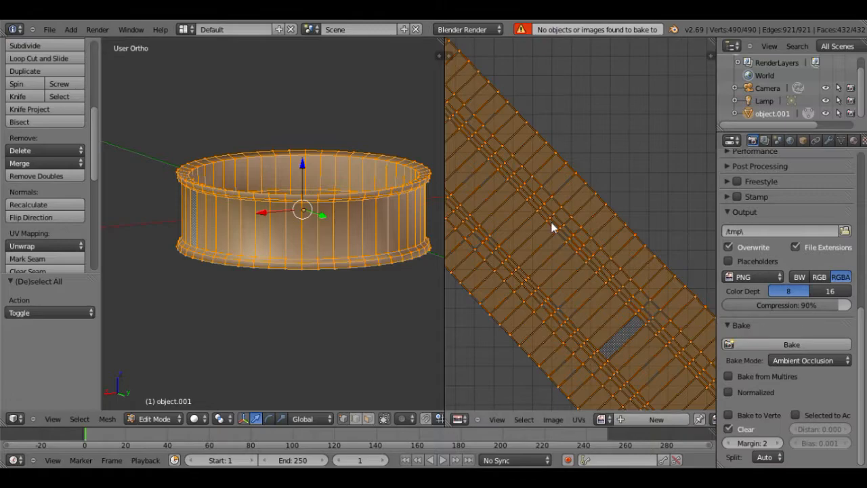
Create a new blank 1024 x 1024 image named Untitled for the band's UV strip.
{"action": "scroll", "coordinate": [393, 269], "scroll_direction": "down", "scroll_amount": 1}
{"action": "scroll", "coordinate": [393, 269], "scroll_direction": "down", "scroll_amount": 1}
{"action": "scroll", "coordinate": [552, 258], "scroll_direction": "down", "scroll_amount": 2}
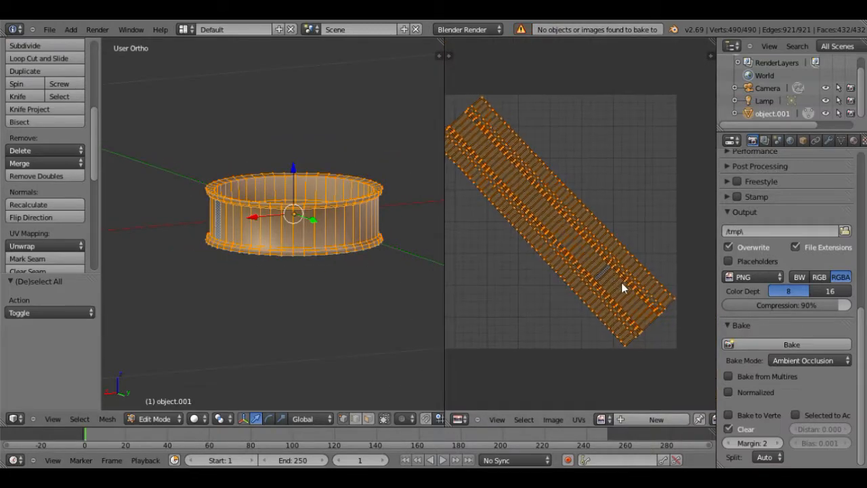
{"action": "scroll", "coordinate": [622, 283], "scroll_direction": "down", "scroll_amount": 1}
{"action": "middle_click_drag", "start_coordinate": [612, 290], "coordinate": [565, 288]}
{"action": "left_click", "coordinate": [553, 420]}
{"action": "left_click", "coordinate": [569, 405]}
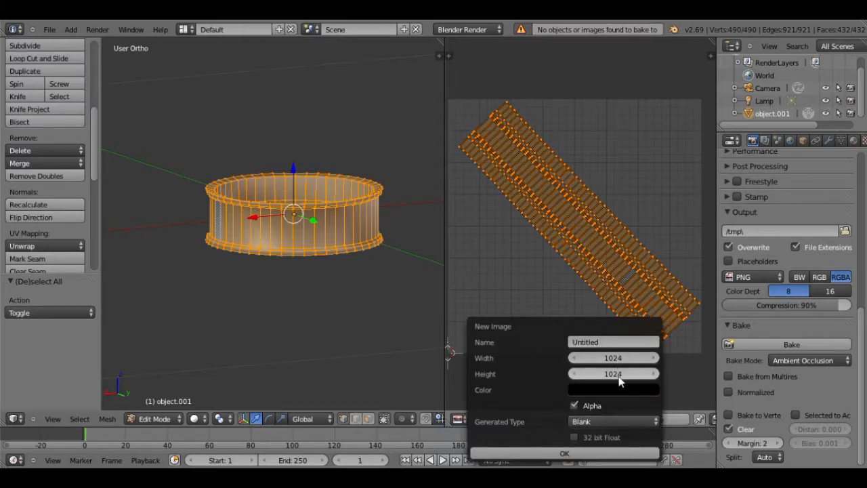
{"action": "left_click", "coordinate": [546, 453]}
Bake the plain band's ambient occlusion onto the new image and inspect the result in Object Mode.
{"action": "scroll", "coordinate": [544, 278], "scroll_direction": "down", "scroll_amount": 7}
{"action": "scroll", "coordinate": [562, 306], "scroll_direction": "up", "scroll_amount": 1}
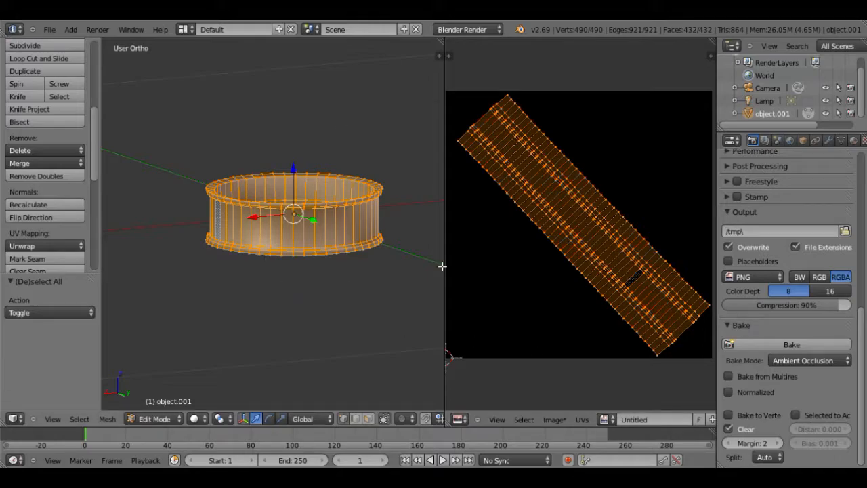
{"action": "left_click", "coordinate": [802, 345]}
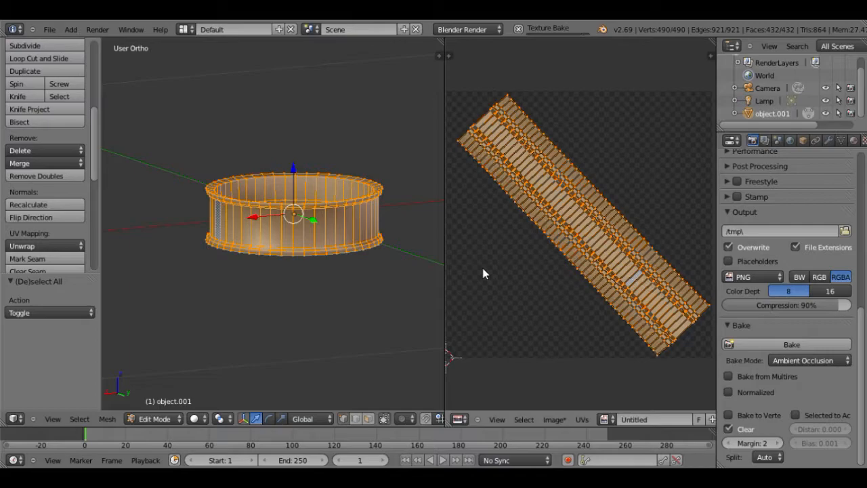
{"action": "left_click", "coordinate": [170, 419]}
{"action": "left_click", "coordinate": [152, 405]}
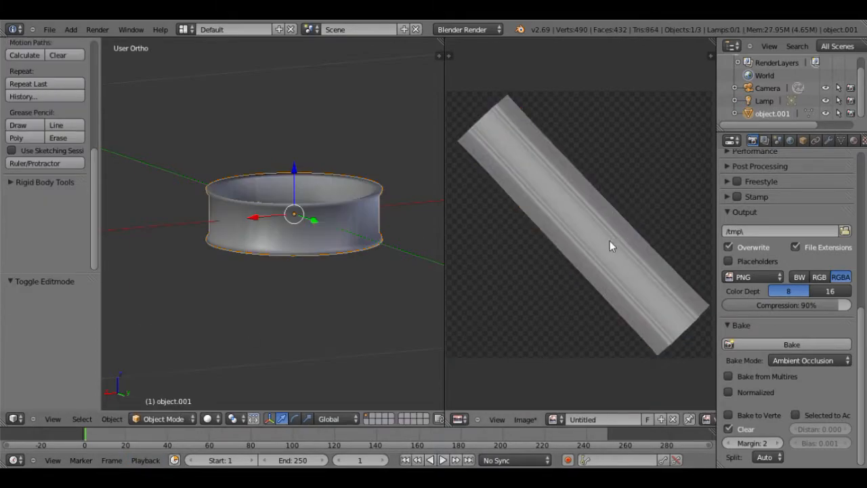
{"action": "scroll", "coordinate": [608, 247], "scroll_direction": "up", "scroll_amount": 4}
{"action": "scroll", "coordinate": [630, 112], "scroll_direction": "down", "scroll_amount": 1}
{"action": "scroll", "coordinate": [585, 235], "scroll_direction": "down", "scroll_amount": 2}
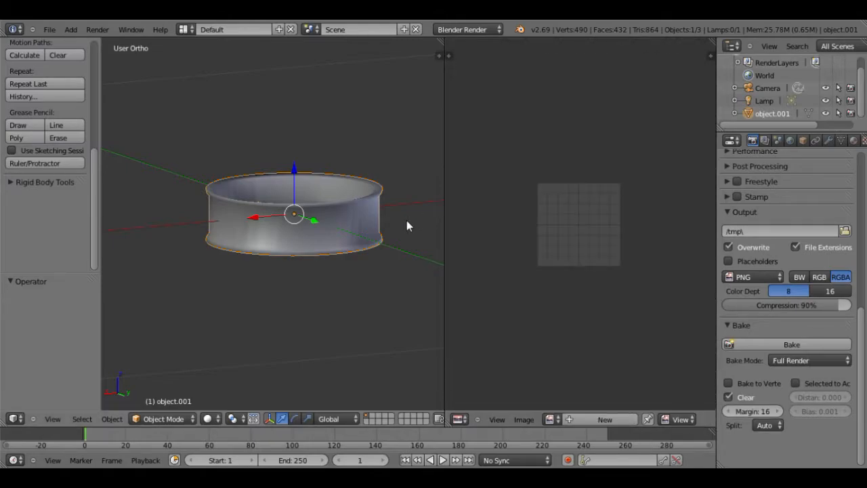
Undo back to before the Celtic knot object was deleted and select the restored knots.
{"action": "key", "text": "a"}
{"action": "right_click", "coordinate": [288, 224]}
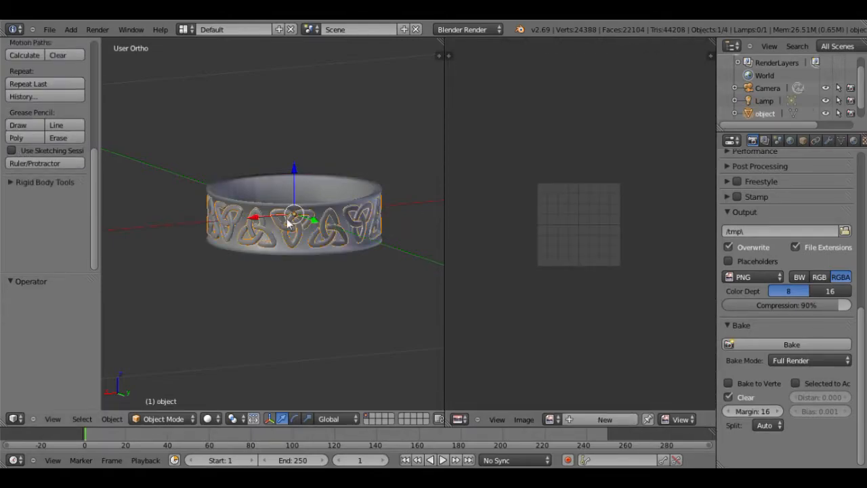
{"action": "scroll", "coordinate": [352, 215], "scroll_direction": "up", "scroll_amount": 3}
{"action": "scroll", "coordinate": [602, 217], "scroll_direction": "up", "scroll_amount": 4}
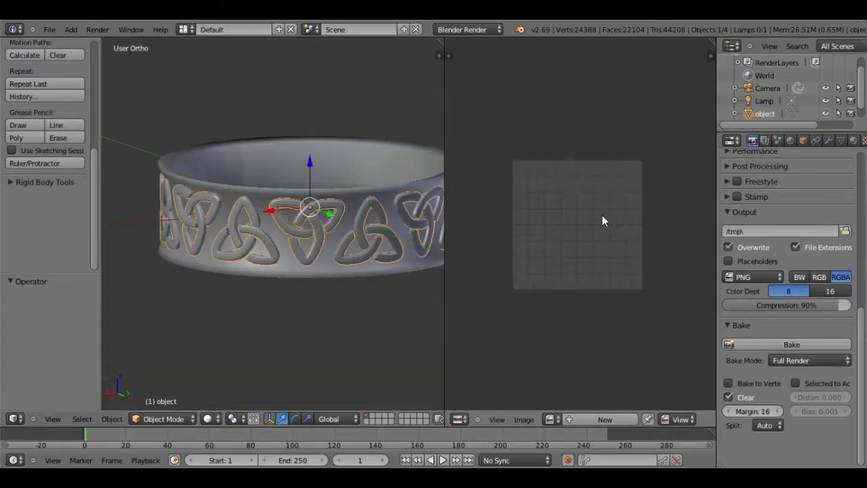
Select the ring band underneath the knots and switch it to Edit Mode.
{"action": "right_click", "coordinate": [296, 269]}
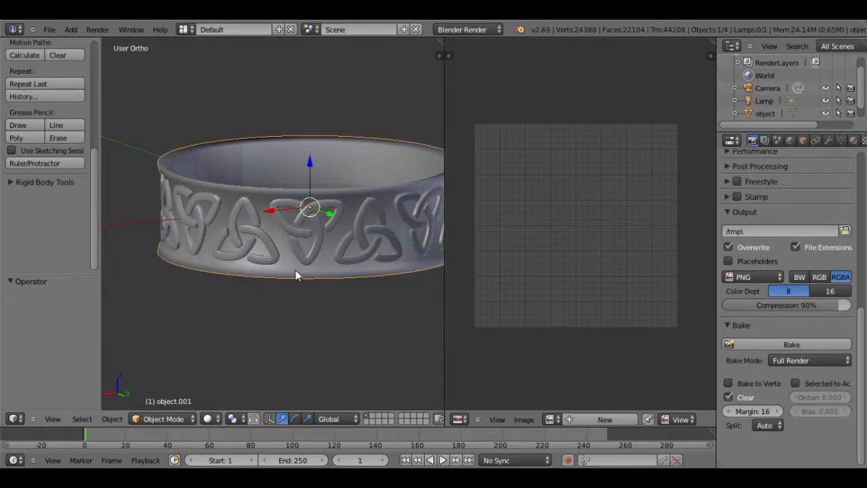
{"action": "left_click", "coordinate": [165, 419]}
{"action": "left_click", "coordinate": [177, 394]}
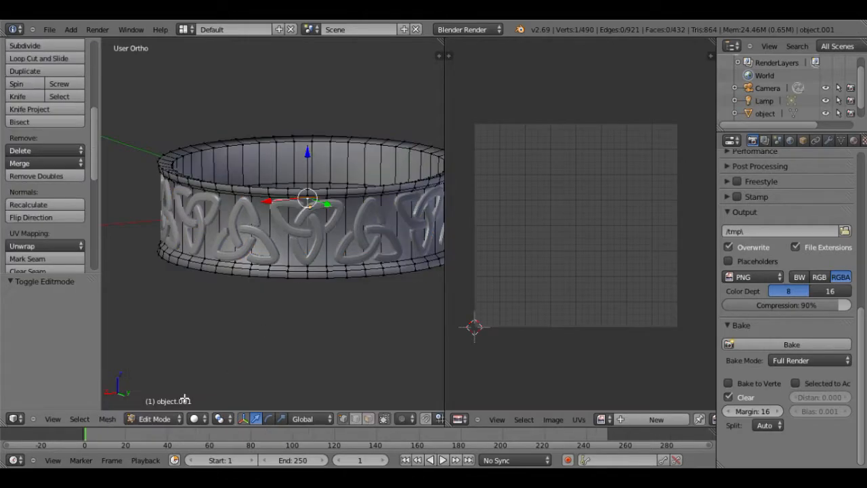
Set the bake mode to Ambient Occlusion and the bake margin to 2.
{"action": "scroll", "coordinate": [316, 257], "scroll_direction": "up", "scroll_amount": 3}
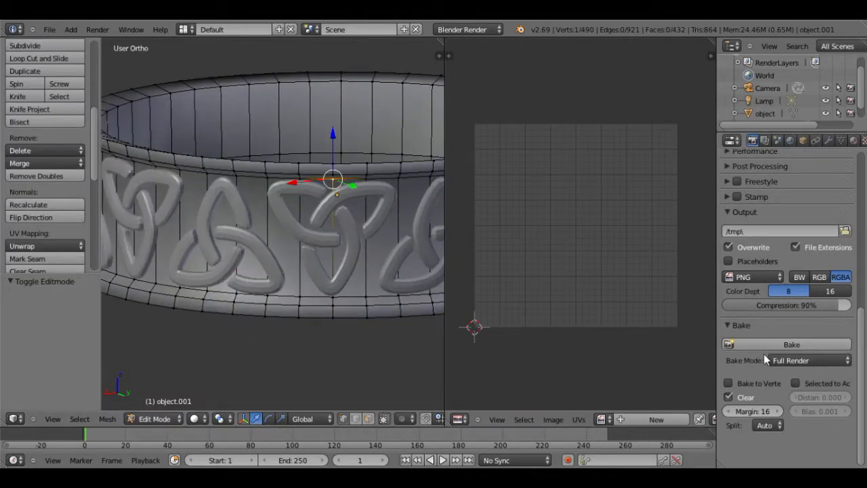
{"action": "left_click", "coordinate": [793, 361]}
{"action": "left_click", "coordinate": [793, 333]}
{"action": "left_click", "coordinate": [766, 444]}
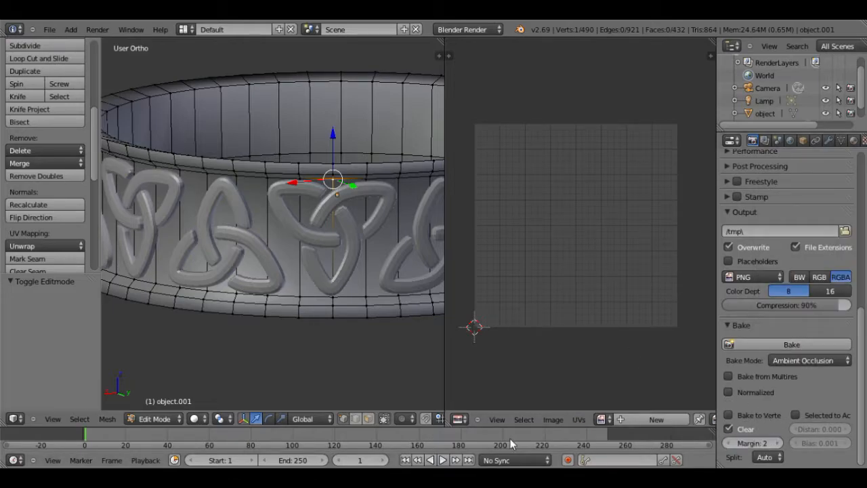
Select all of the band's geometry and create a blank 1024 x 1024 image named Untitled for its UVs.
{"action": "key", "text": "a"}
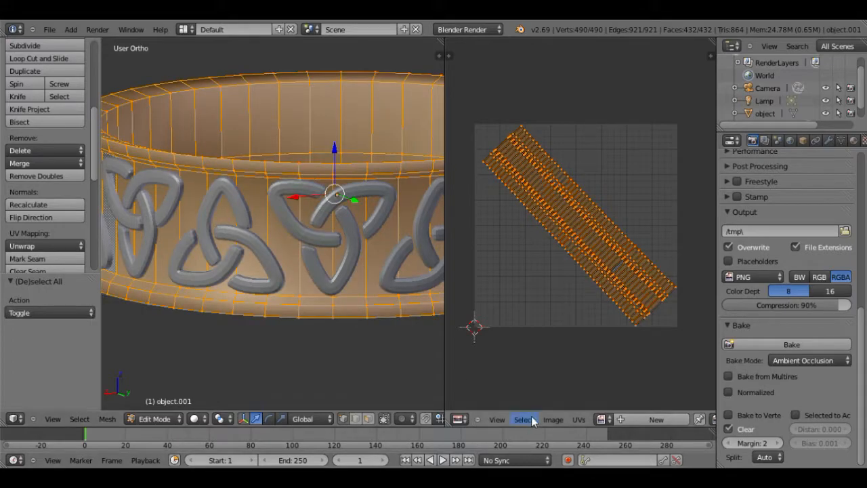
{"action": "left_click", "coordinate": [559, 419]}
{"action": "left_click", "coordinate": [560, 410]}
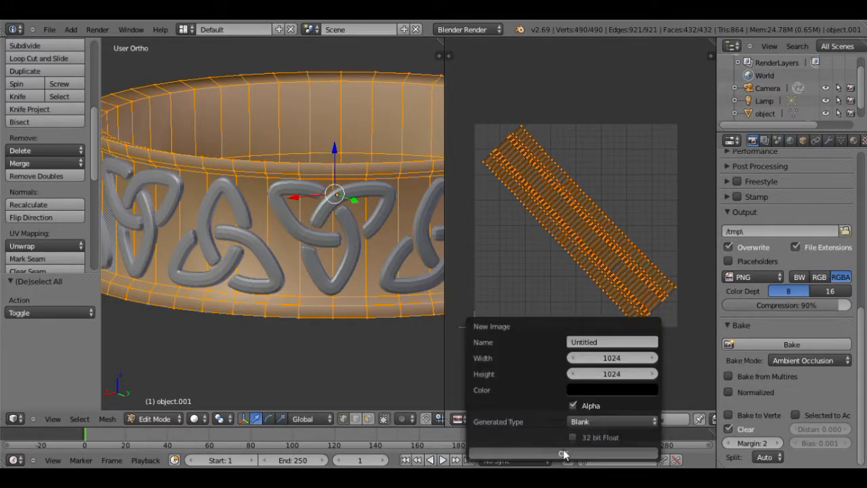
{"action": "left_click", "coordinate": [564, 455]}
Bake the ambient occlusion onto the new image and widen the UV editor to show more of the strip.
{"action": "left_click", "coordinate": [748, 342]}
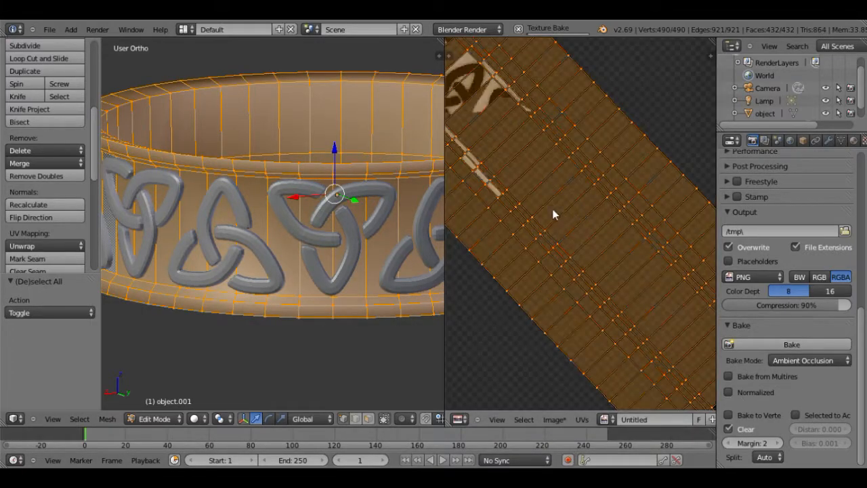
{"action": "scroll", "coordinate": [633, 201], "scroll_direction": "down", "scroll_amount": 3}
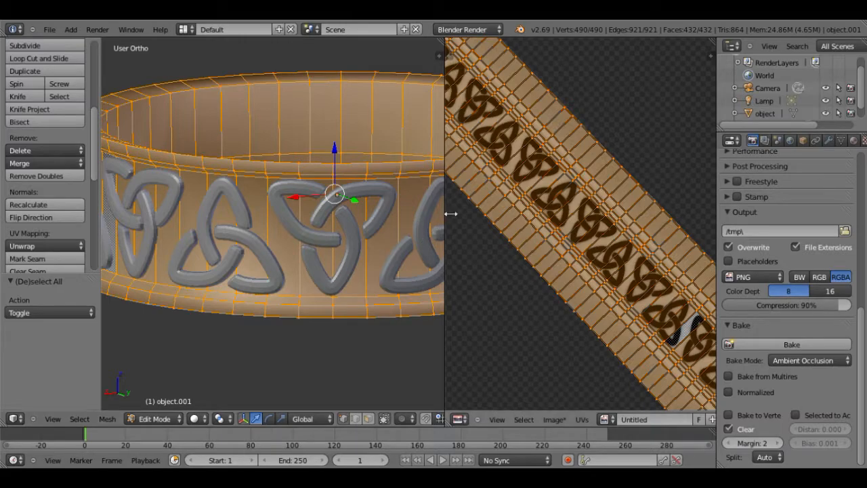
{"action": "left_click_drag", "start_coordinate": [448, 220], "coordinate": [274, 218]}
{"action": "middle_click_drag", "start_coordinate": [368, 212], "coordinate": [416, 276]}
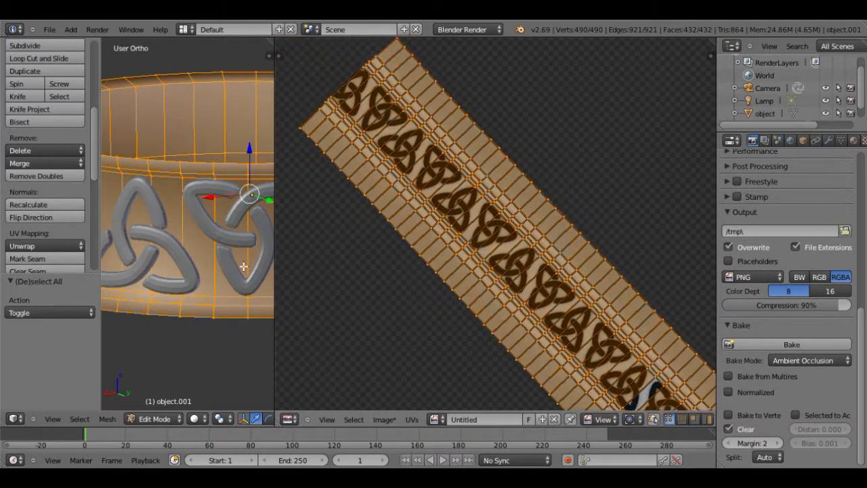
Reduce the selection to a single band vertex, examine the baked knot pattern along the strip, and restore the view split.
{"action": "right_click", "coordinate": [184, 177]}
{"action": "middle_click_drag", "start_coordinate": [333, 212], "coordinate": [389, 280]}
{"action": "scroll", "coordinate": [389, 280], "scroll_direction": "up", "scroll_amount": 3}
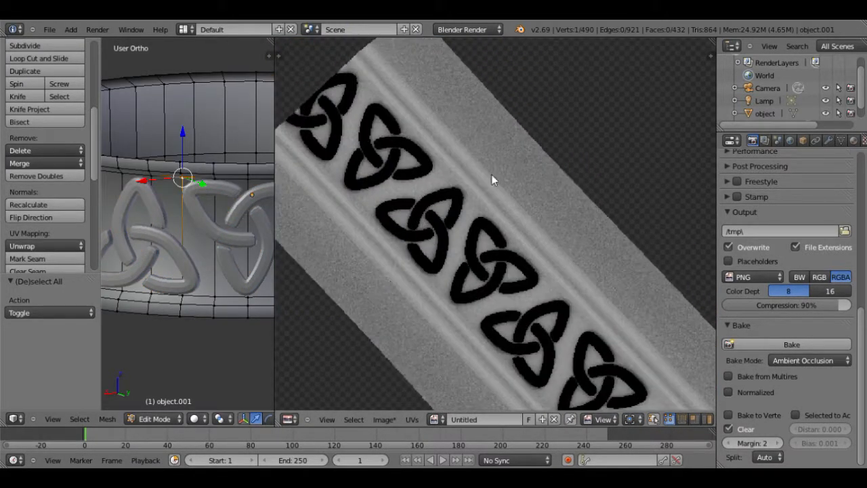
{"action": "middle_click_drag", "start_coordinate": [550, 311], "coordinate": [366, 80]}
{"action": "middle_click_drag", "start_coordinate": [633, 403], "coordinate": [471, 213]}
{"action": "middle_click_drag", "start_coordinate": [396, 96], "coordinate": [559, 298]}
{"action": "middle_click_drag", "start_coordinate": [379, 81], "coordinate": [540, 259]}
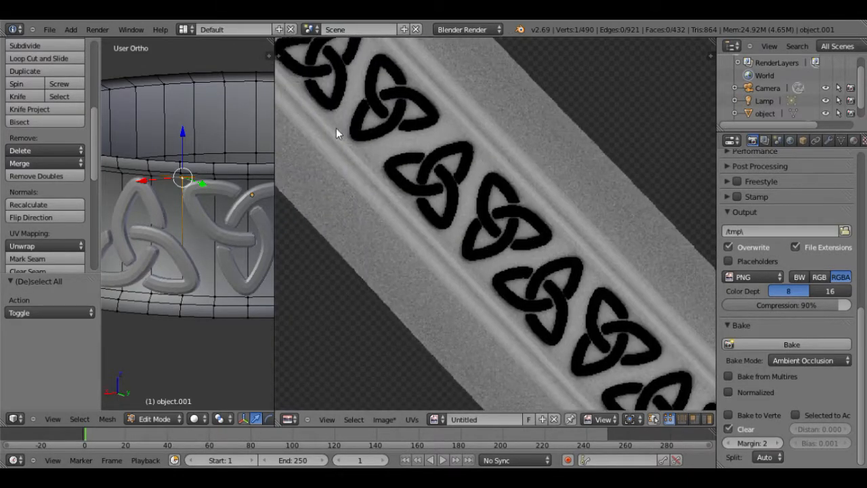
{"action": "scroll", "coordinate": [439, 135], "scroll_direction": "down", "scroll_amount": 5}
{"action": "middle_click_drag", "start_coordinate": [439, 135], "coordinate": [447, 143]}
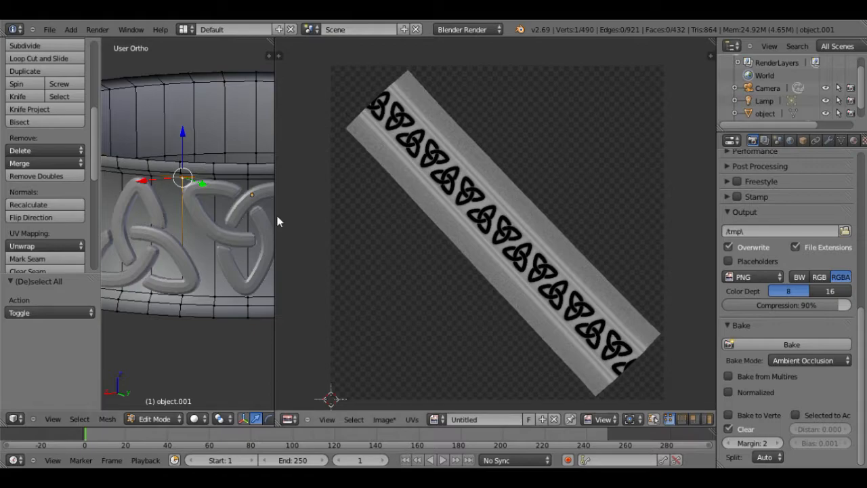
{"action": "left_click_drag", "start_coordinate": [276, 219], "coordinate": [444, 219]}
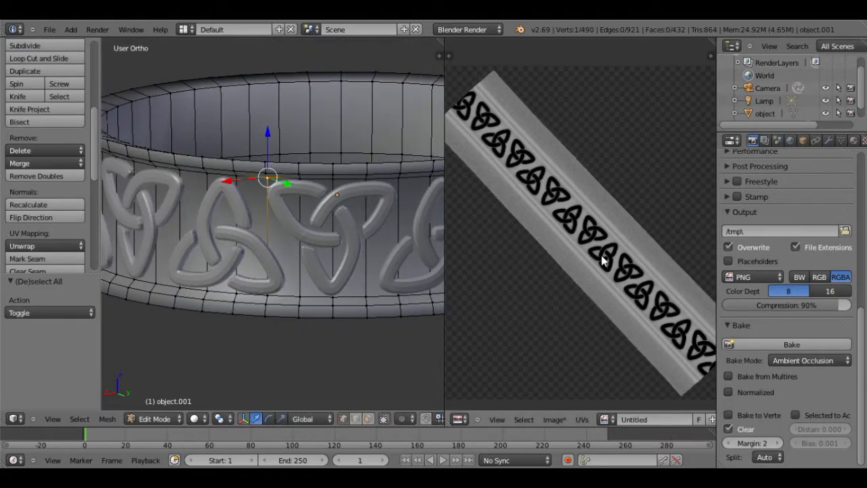
Return the band to Object Mode and delete the separate Celtic knot object.
{"action": "left_click", "coordinate": [177, 420]}
{"action": "left_click", "coordinate": [170, 407]}
{"action": "right_click", "coordinate": [313, 274]}
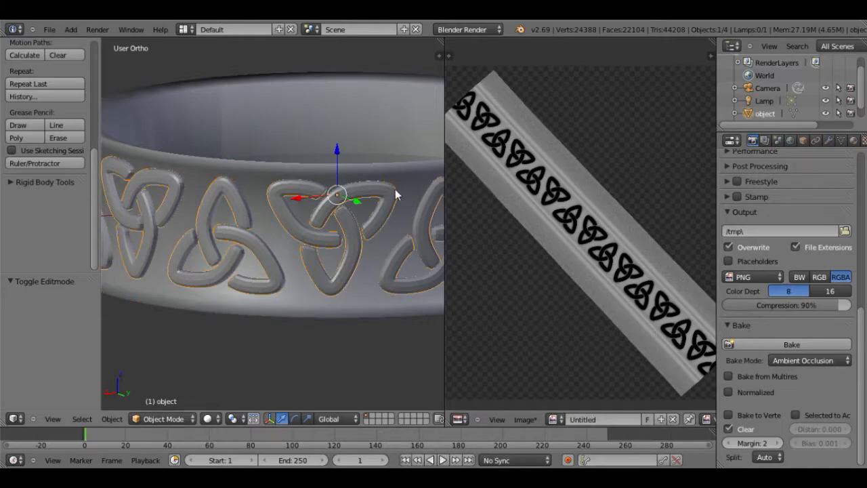
{"action": "key", "text": "x"}
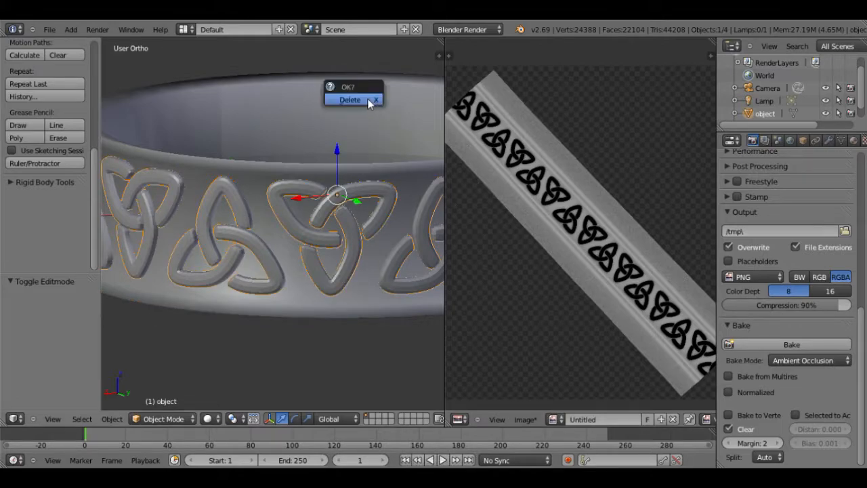
{"action": "left_click", "coordinate": [358, 102]}
Select the remaining band, switch the viewport to Texture shading and inspect the baked knot pattern around its outside.
{"action": "scroll", "coordinate": [330, 206], "scroll_direction": "down", "scroll_amount": 4}
{"action": "right_click", "coordinate": [330, 212]}
{"action": "scroll", "coordinate": [335, 242], "scroll_direction": "up", "scroll_amount": 2}
{"action": "middle_click_drag", "start_coordinate": [335, 242], "coordinate": [251, 305]}
{"action": "middle_click_drag", "start_coordinate": [303, 259], "coordinate": [560, 166]}
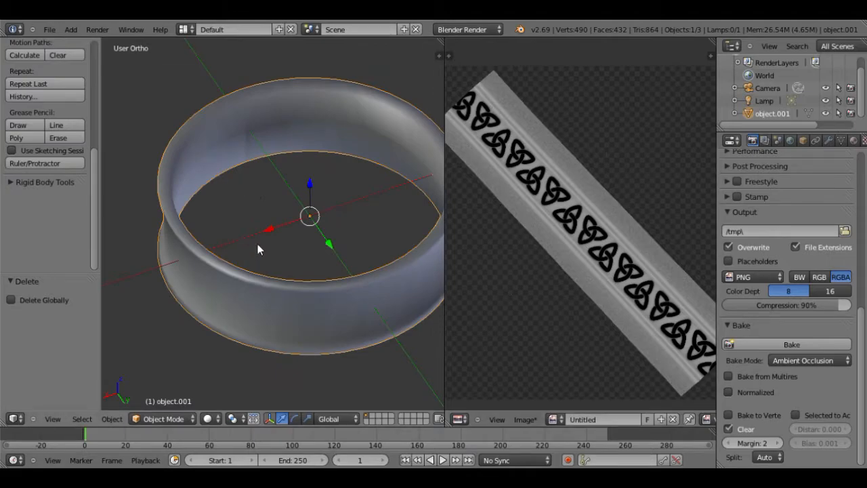
{"action": "left_click", "coordinate": [204, 420]}
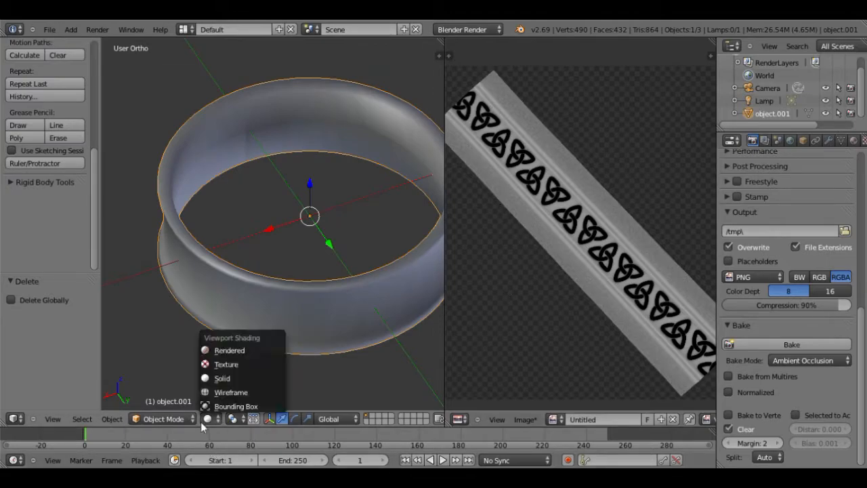
{"action": "left_click", "coordinate": [251, 364]}
{"action": "middle_click_drag", "start_coordinate": [251, 367], "coordinate": [318, 260]}
{"action": "scroll", "coordinate": [314, 260], "scroll_direction": "up", "scroll_amount": 6}
{"action": "scroll", "coordinate": [280, 257], "scroll_direction": "down", "scroll_amount": 7}
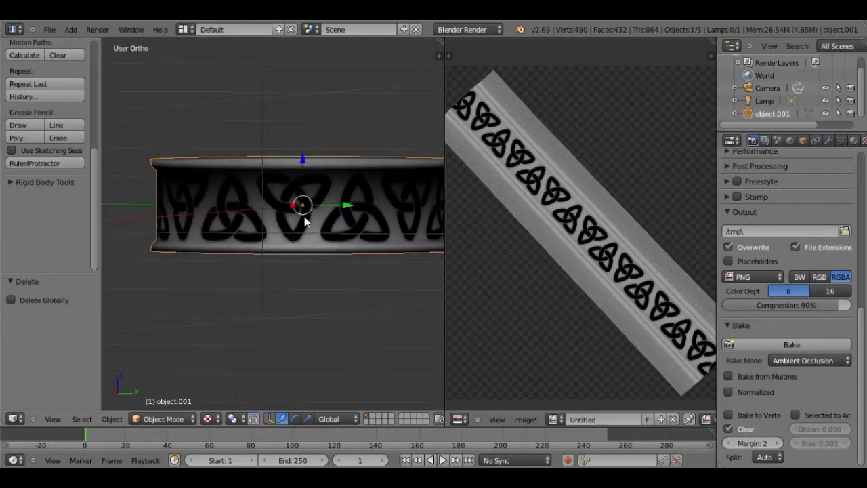
Undo the deletion of the Celtic knot object and select the ring band again.
{"action": "key", "text": "ctrl+z"}
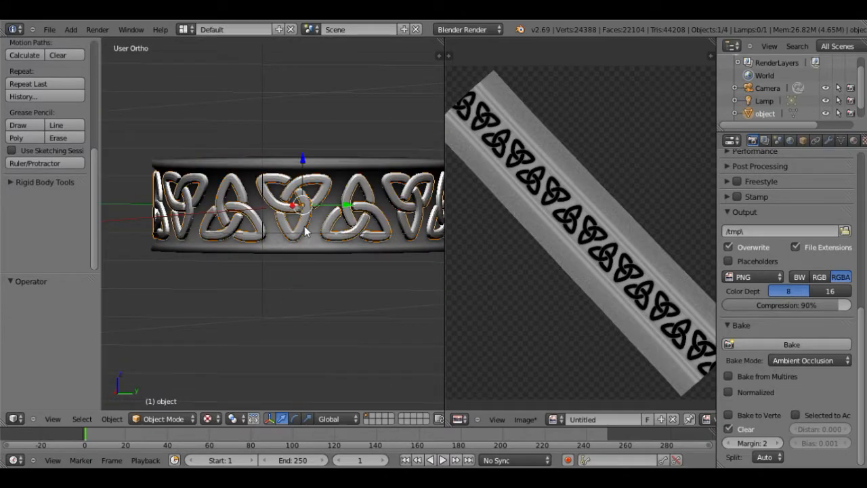
{"action": "middle_click_drag", "start_coordinate": [313, 225], "coordinate": [337, 258]}
{"action": "right_click", "coordinate": [226, 348]}
Return the viewport to Solid shading and compare the knots with the grain of the baked texture.
{"action": "scroll", "coordinate": [290, 284], "scroll_direction": "down", "scroll_amount": 3}
{"action": "left_click", "coordinate": [207, 419]}
{"action": "left_click", "coordinate": [231, 385]}
{"action": "scroll", "coordinate": [289, 278], "scroll_direction": "up", "scroll_amount": 2}
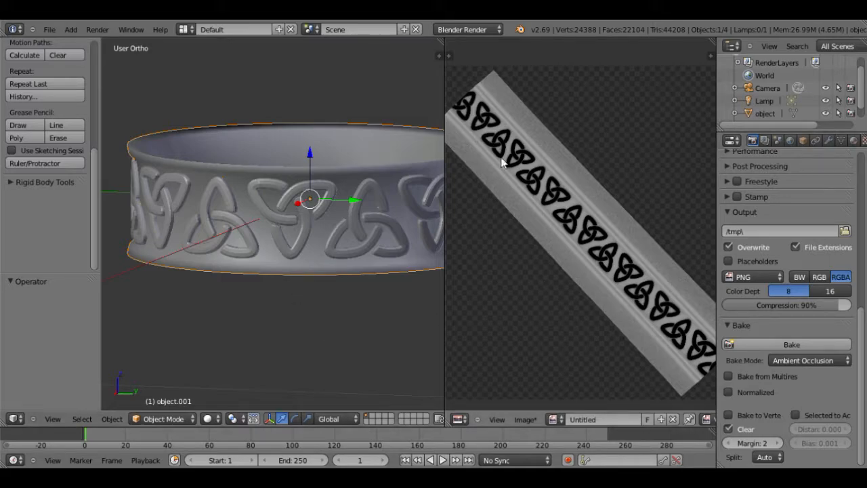
{"action": "scroll", "coordinate": [574, 172], "scroll_direction": "up", "scroll_amount": 4}
{"action": "scroll", "coordinate": [613, 185], "scroll_direction": "down", "scroll_amount": 4}
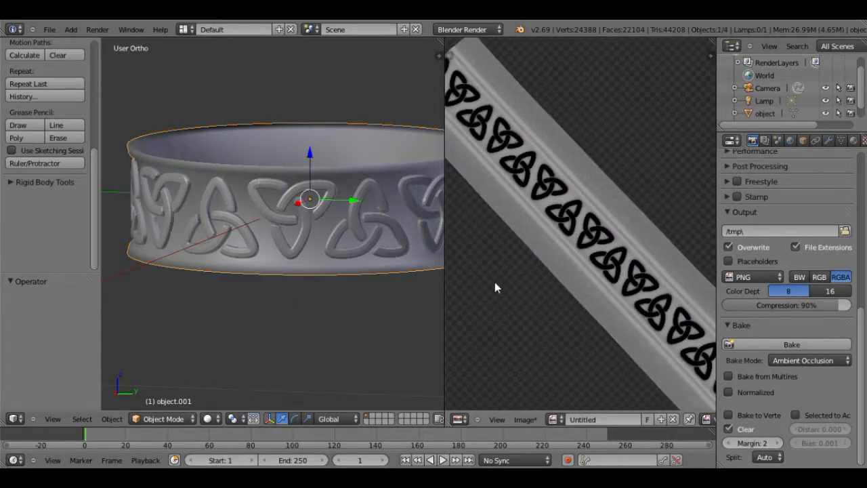
Put the band in Edit Mode and enable Ambient Occlusion, Environment Lighting and Indirect Lighting for the world.
{"action": "left_click", "coordinate": [162, 419]}
{"action": "left_click", "coordinate": [158, 392]}
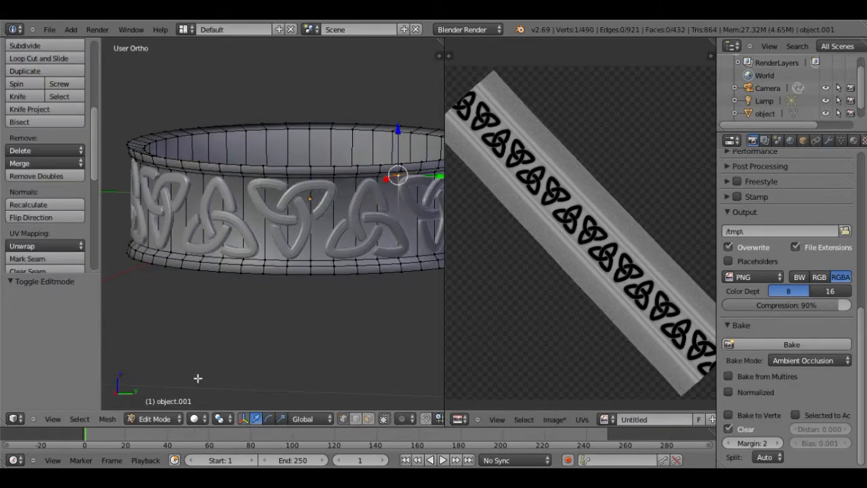
{"action": "left_click", "coordinate": [777, 141]}
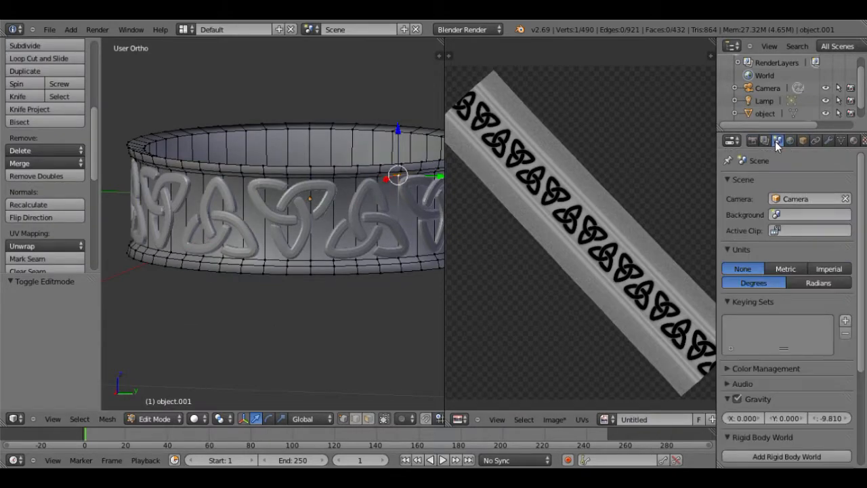
{"action": "scroll", "coordinate": [754, 267], "scroll_direction": "down", "scroll_amount": 5}
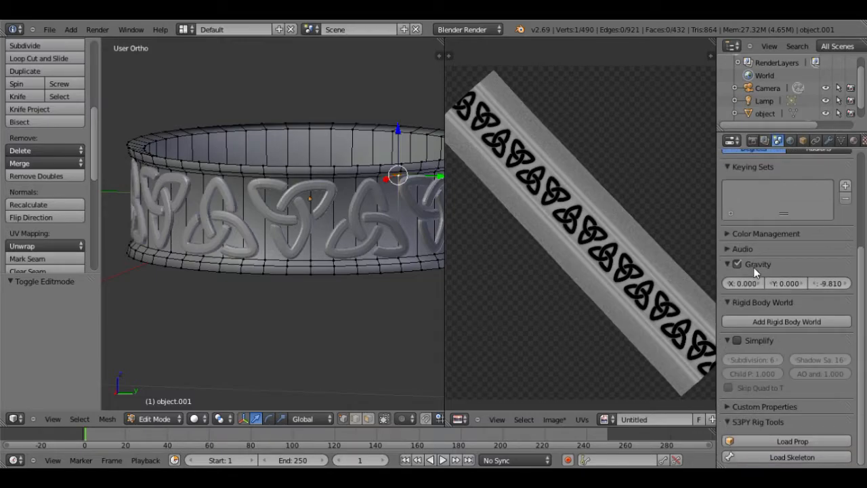
{"action": "scroll", "coordinate": [790, 288], "scroll_direction": "up", "scroll_amount": 5}
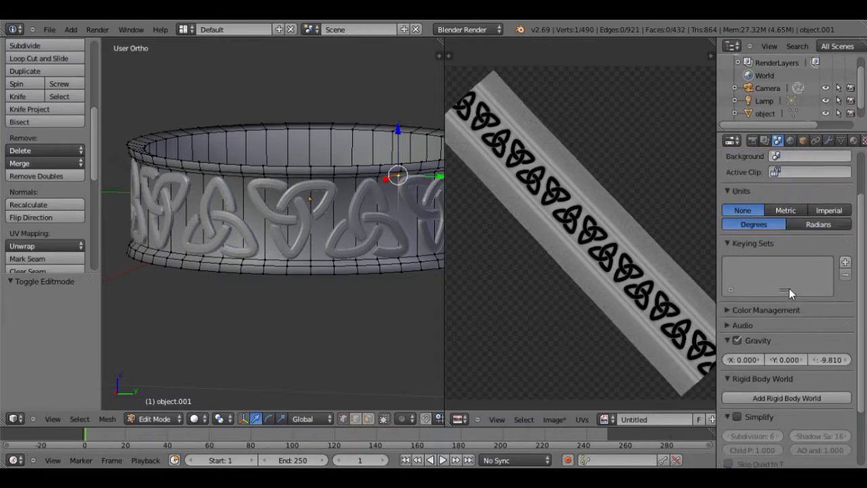
{"action": "left_click", "coordinate": [789, 140]}
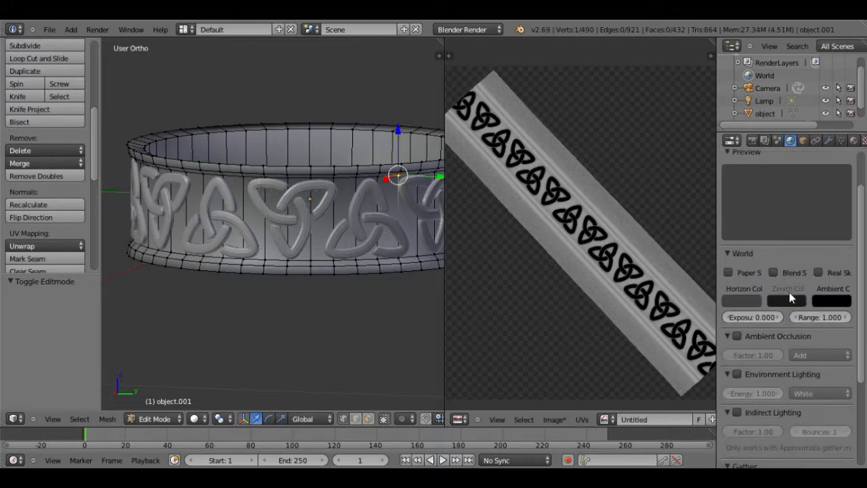
{"action": "scroll", "coordinate": [779, 278], "scroll_direction": "down", "scroll_amount": 4}
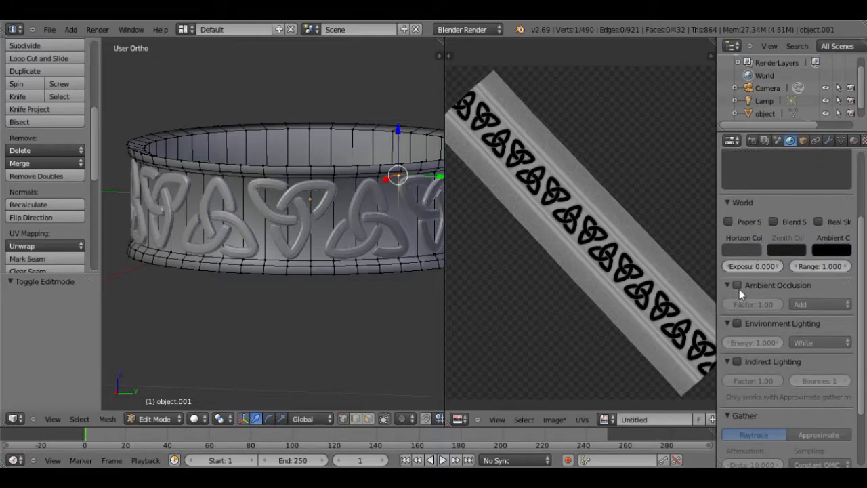
{"action": "left_click", "coordinate": [738, 285]}
{"action": "left_click", "coordinate": [735, 323]}
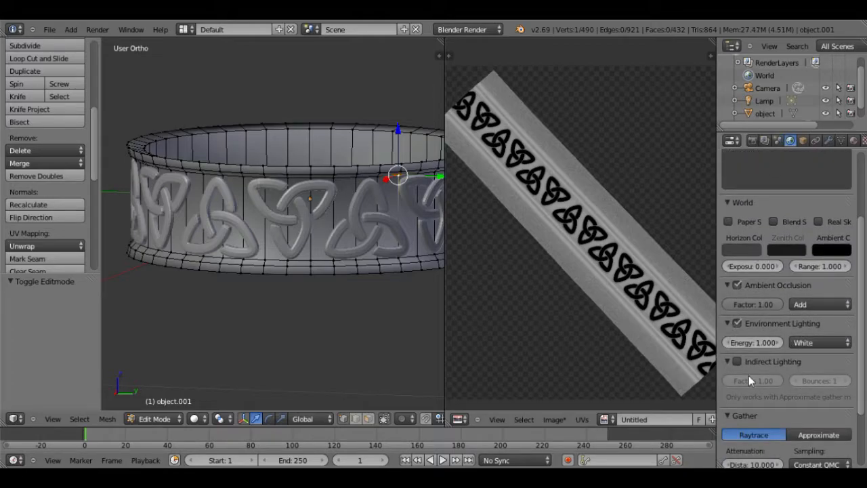
{"action": "left_click", "coordinate": [737, 362]}
{"action": "scroll", "coordinate": [758, 345], "scroll_direction": "down", "scroll_amount": 3}
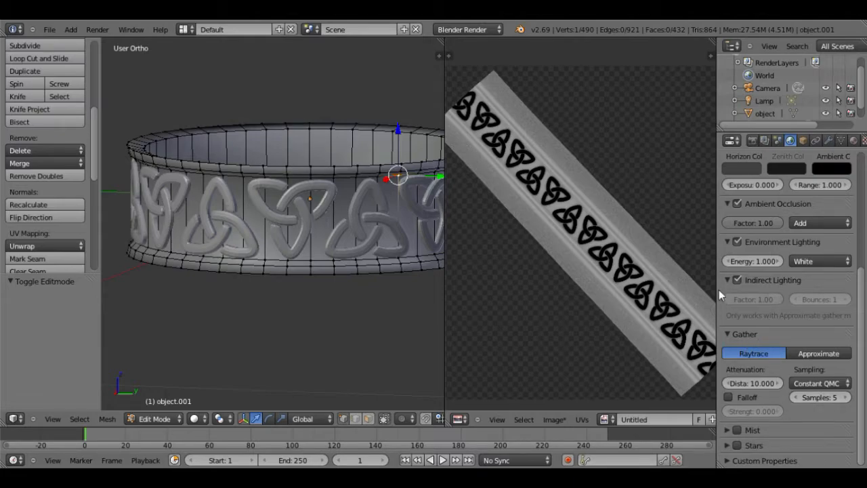
Examine the grain of the baked image up close and set the world's Gather samples to 20.
{"action": "scroll", "coordinate": [633, 227], "scroll_direction": "up", "scroll_amount": 5}
{"action": "middle_click_drag", "start_coordinate": [641, 124], "coordinate": [597, 188]}
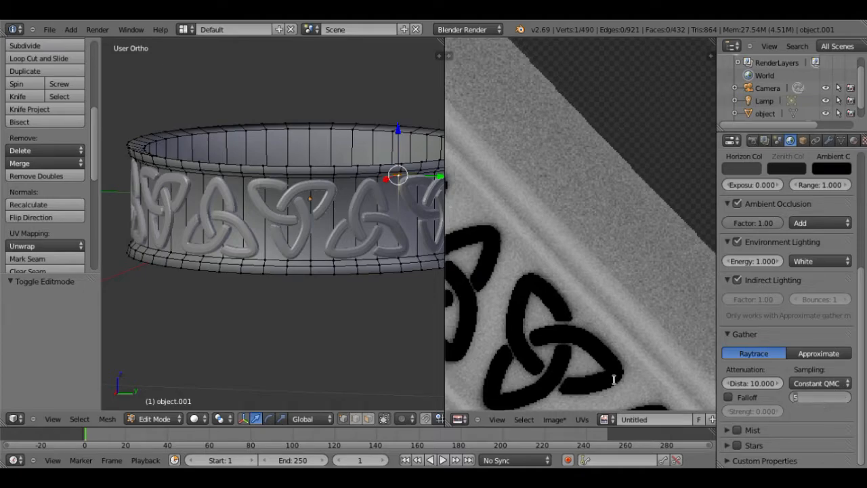
{"action": "type", "text": "0"}
{"action": "key", "text": "Return"}
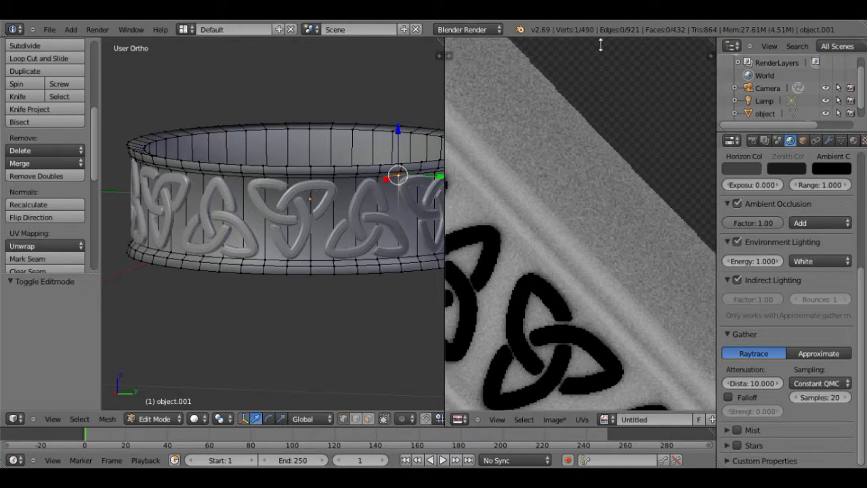
{"action": "scroll", "coordinate": [622, 126], "scroll_direction": "down", "scroll_amount": 4}
{"action": "scroll", "coordinate": [596, 213], "scroll_direction": "up", "scroll_amount": 5}
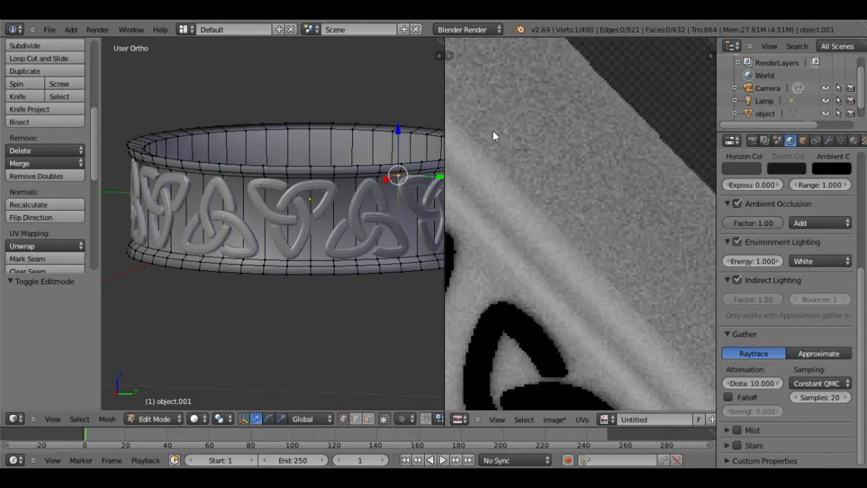
{"action": "scroll", "coordinate": [567, 222], "scroll_direction": "down", "scroll_amount": 4}
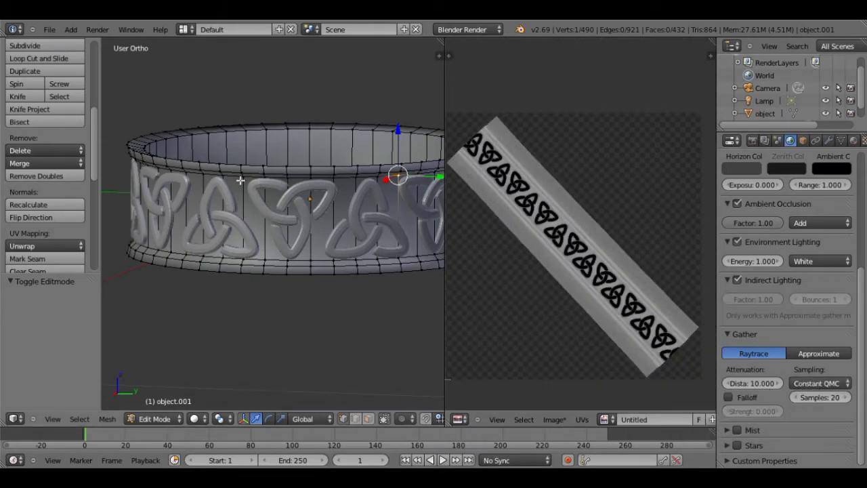
Bake the ambient occlusion onto the band's image again with the new sampling.
{"action": "left_click", "coordinate": [752, 141]}
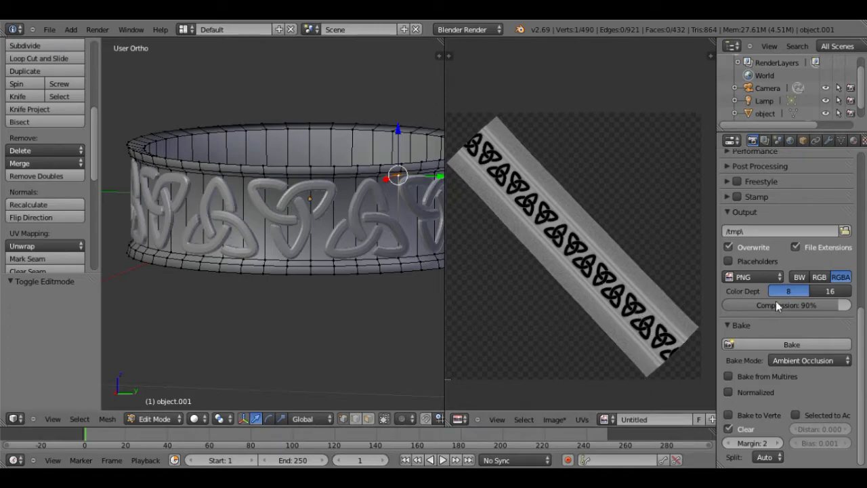
{"action": "left_click", "coordinate": [784, 348]}
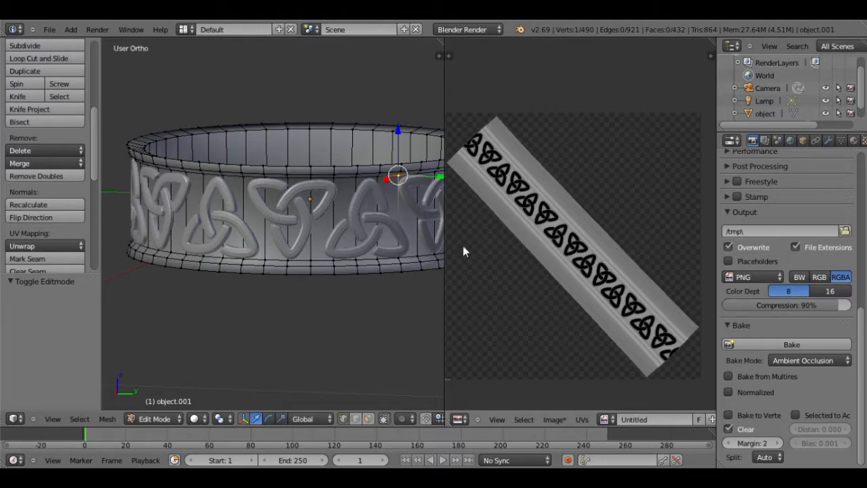
{"action": "scroll", "coordinate": [342, 243], "scroll_direction": "down", "scroll_amount": 1}
{"action": "scroll", "coordinate": [343, 242], "scroll_direction": "up", "scroll_amount": 1}
{"action": "scroll", "coordinate": [543, 286], "scroll_direction": "up", "scroll_amount": 1}
{"action": "scroll", "coordinate": [543, 302], "scroll_direction": "down", "scroll_amount": 2}
{"action": "scroll", "coordinate": [542, 301], "scroll_direction": "up", "scroll_amount": 1}
Save the baked image as bake2.png in the recently used rings folder.
{"action": "left_click", "coordinate": [554, 419]}
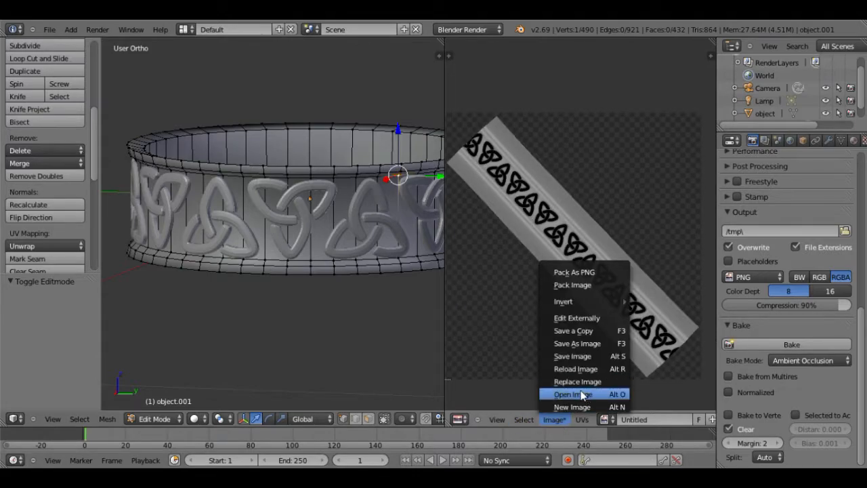
{"action": "left_click", "coordinate": [568, 358]}
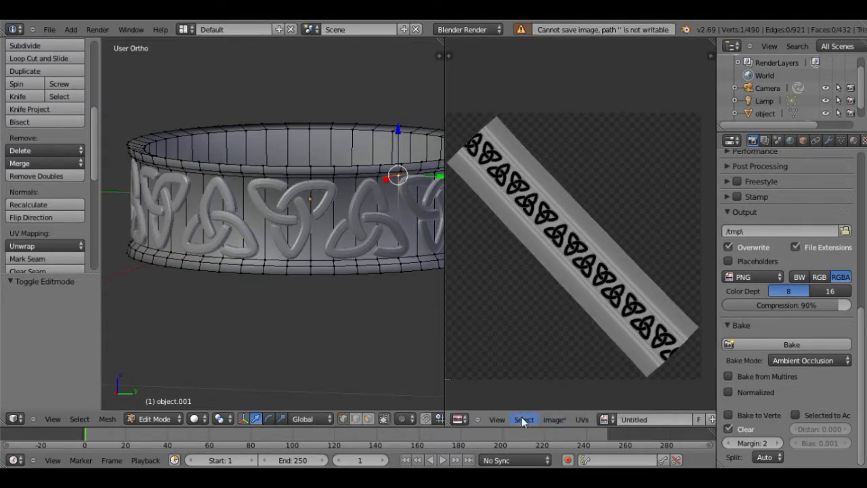
{"action": "left_click", "coordinate": [554, 419]}
{"action": "left_click", "coordinate": [588, 343]}
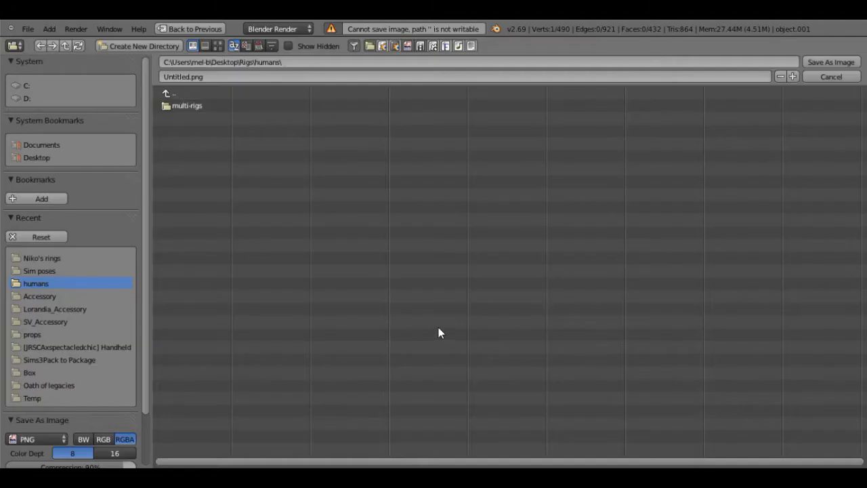
{"action": "left_click", "coordinate": [31, 257]}
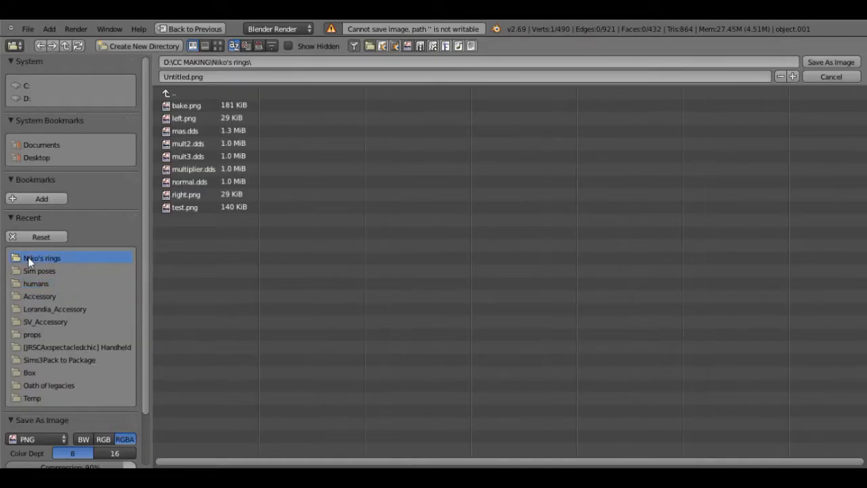
{"action": "left_click", "coordinate": [213, 79]}
{"action": "type", "text": "bake2.png"}
{"action": "key", "text": "Return"}
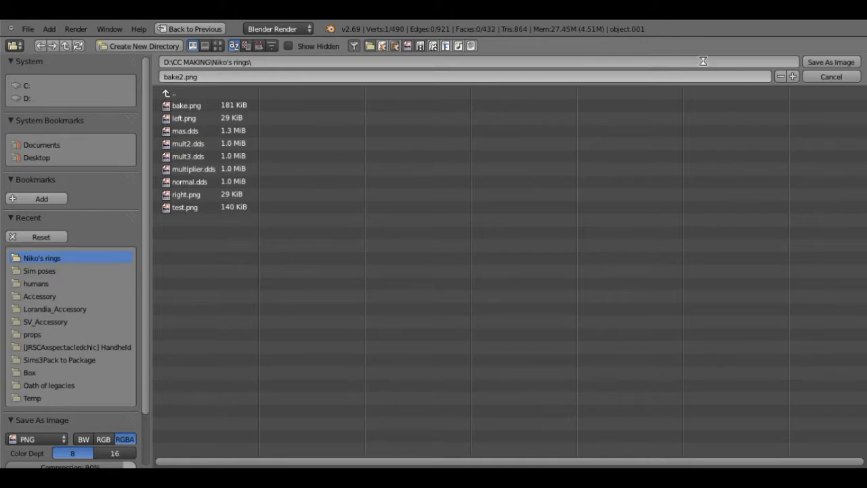
{"action": "key", "text": "Return"}
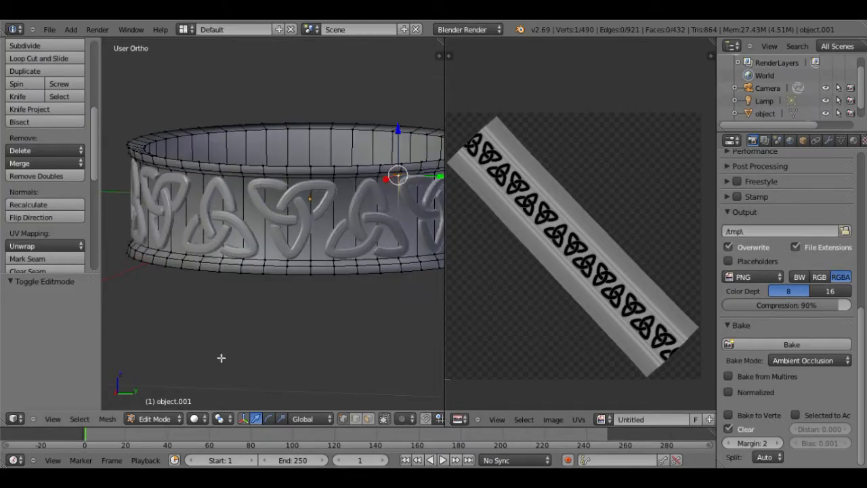
Return to Object Mode and delete the separate Celtic knot object.
{"action": "left_click", "coordinate": [174, 419]}
{"action": "left_click", "coordinate": [167, 419]}
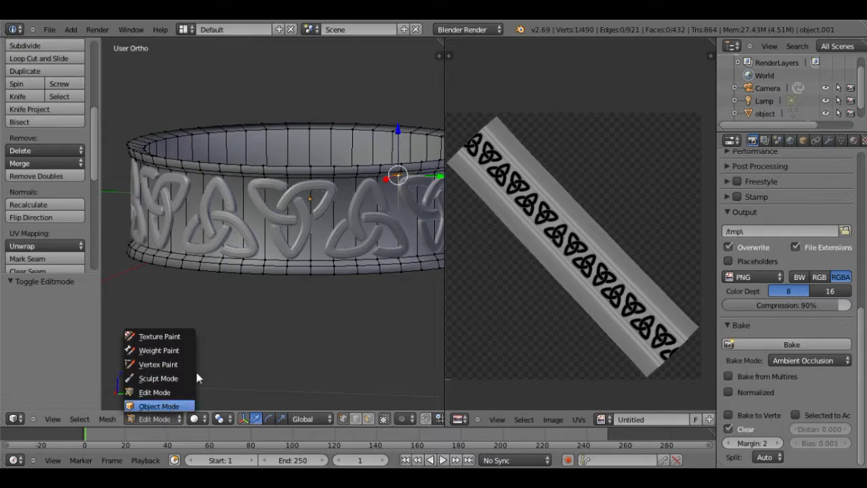
{"action": "left_click", "coordinate": [162, 406]}
{"action": "key", "text": "x"}
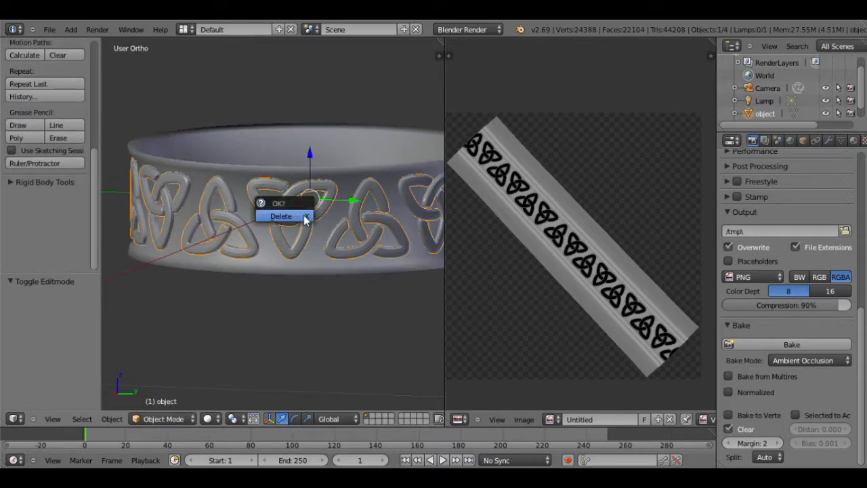
{"action": "left_click", "coordinate": [304, 215]}
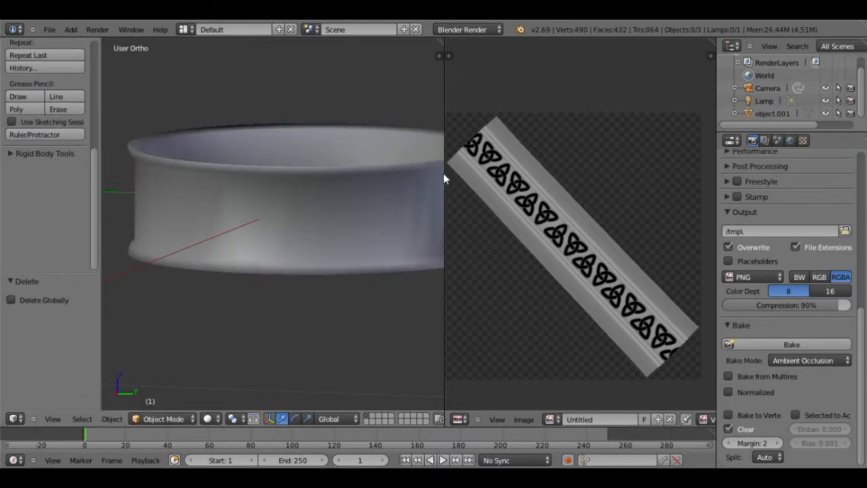
Widen the 3D view and switch it to Texture shading to show the new bake on the band.
{"action": "left_click_drag", "start_coordinate": [444, 173], "coordinate": [617, 146]}
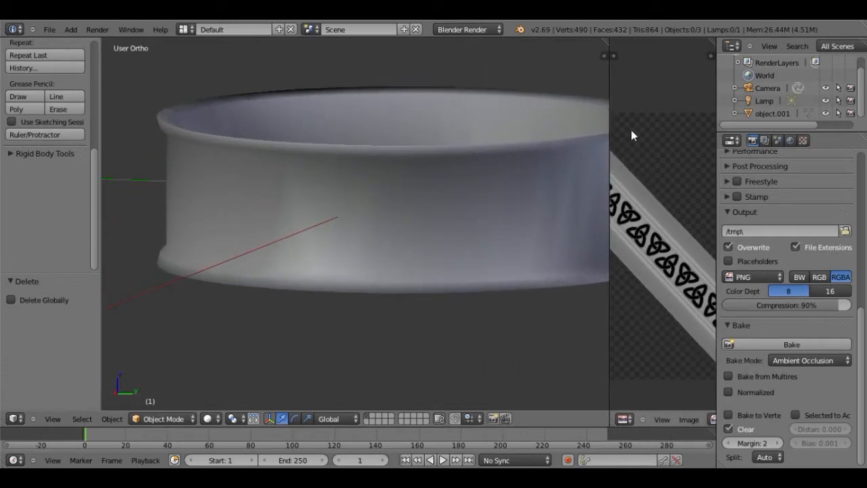
{"action": "scroll", "coordinate": [563, 129], "scroll_direction": "down", "scroll_amount": 2}
{"action": "middle_click_drag", "start_coordinate": [580, 209], "coordinate": [534, 219]}
{"action": "left_click", "coordinate": [208, 419]}
{"action": "left_click", "coordinate": [231, 364]}
{"action": "mouse_move", "coordinate": [373, 296]}
{"action": "middle_mouse_down"}
{"action": "mouse_move", "coordinate": [456, 250]}
{"action": "mouse_move", "coordinate": [441, 295]}
{"action": "mouse_move", "coordinate": [401, 300]}
{"action": "middle_mouse_up"}
{"action": "scroll", "coordinate": [472, 273], "scroll_direction": "up", "scroll_amount": 3}
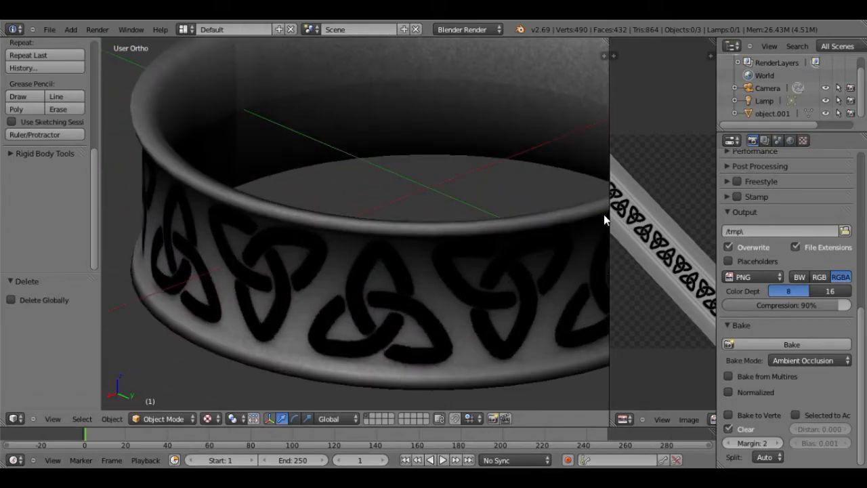
Inspect the baked image's smoothness up close and compare it with the textured band from several sides.
{"action": "left_click_drag", "start_coordinate": [608, 215], "coordinate": [384, 257]}
{"action": "scroll", "coordinate": [515, 271], "scroll_direction": "up", "scroll_amount": 3}
{"action": "scroll", "coordinate": [515, 271], "scroll_direction": "up", "scroll_amount": 6}
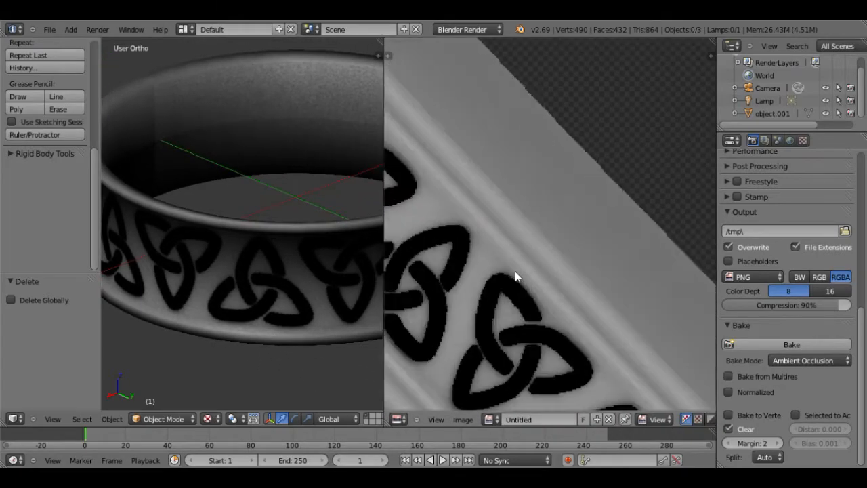
{"action": "scroll", "coordinate": [484, 181], "scroll_direction": "down", "scroll_amount": 6}
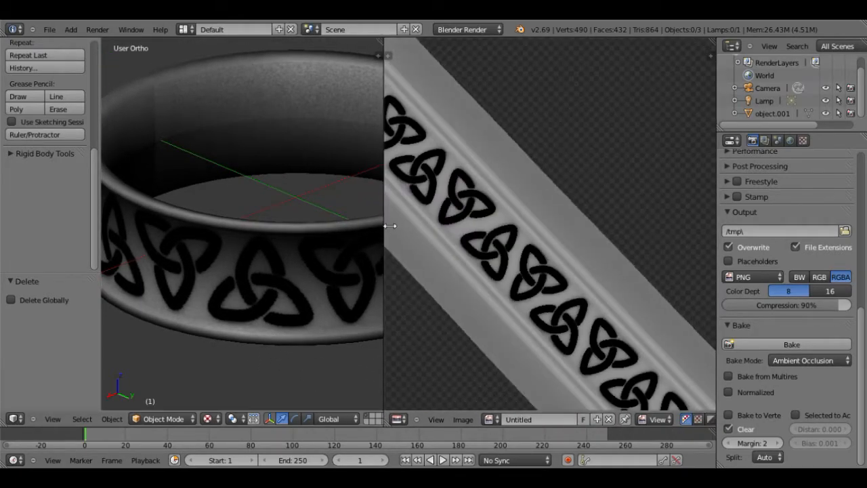
{"action": "left_click_drag", "start_coordinate": [384, 232], "coordinate": [585, 230]}
{"action": "middle_click_drag", "start_coordinate": [355, 326], "coordinate": [463, 288]}
{"action": "scroll", "coordinate": [463, 282], "scroll_direction": "down", "scroll_amount": 5}
{"action": "middle_click_drag", "start_coordinate": [450, 256], "coordinate": [314, 162]}
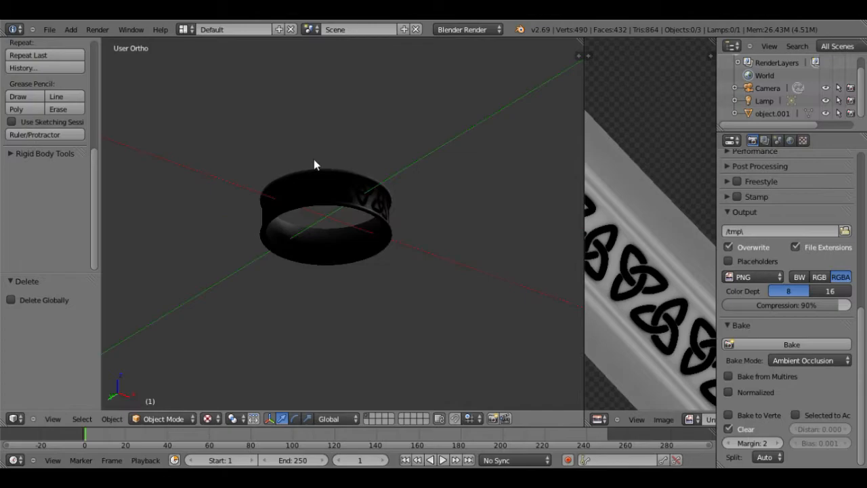
Add a Sun lamp and move it beside the ring band.
{"action": "left_click", "coordinate": [71, 31]}
{"action": "mouse_move", "coordinate": [101, 181]}
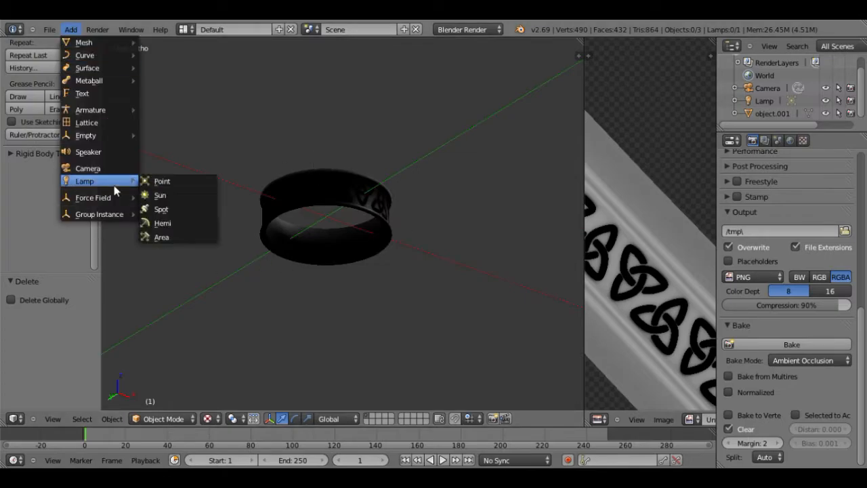
{"action": "left_click", "coordinate": [163, 201]}
{"action": "scroll", "coordinate": [299, 175], "scroll_direction": "down", "scroll_amount": 6}
{"action": "key", "text": "g"}
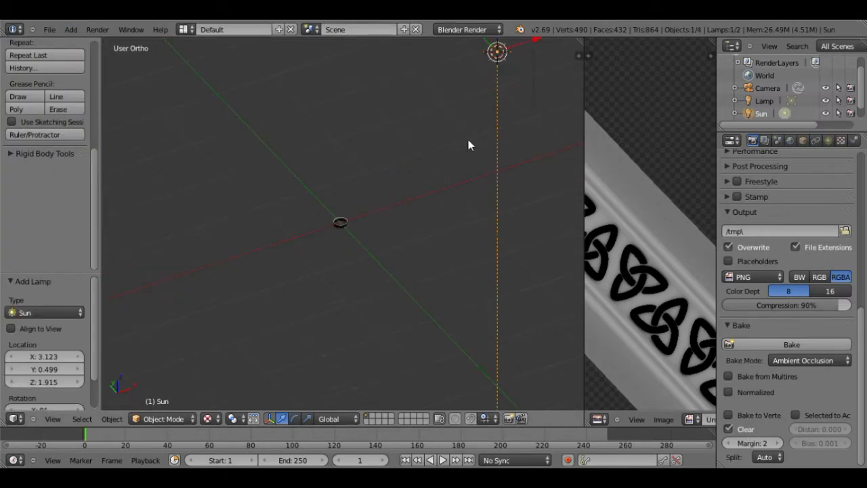
{"action": "left_click", "coordinate": [235, 331]}
{"action": "middle_click_drag", "start_coordinate": [235, 330], "coordinate": [202, 250]}
{"action": "key", "text": "g"}
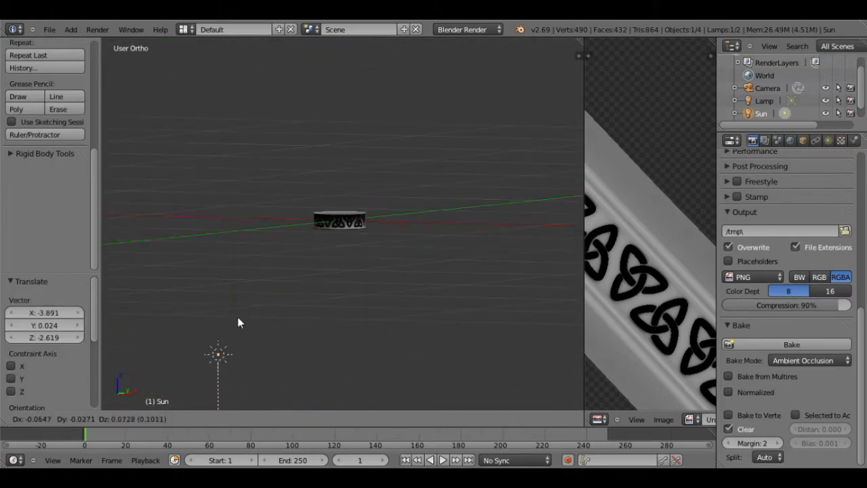
{"action": "left_click", "coordinate": [233, 181]}
{"action": "middle_click_drag", "start_coordinate": [232, 180], "coordinate": [360, 244]}
{"action": "key", "text": "g"}
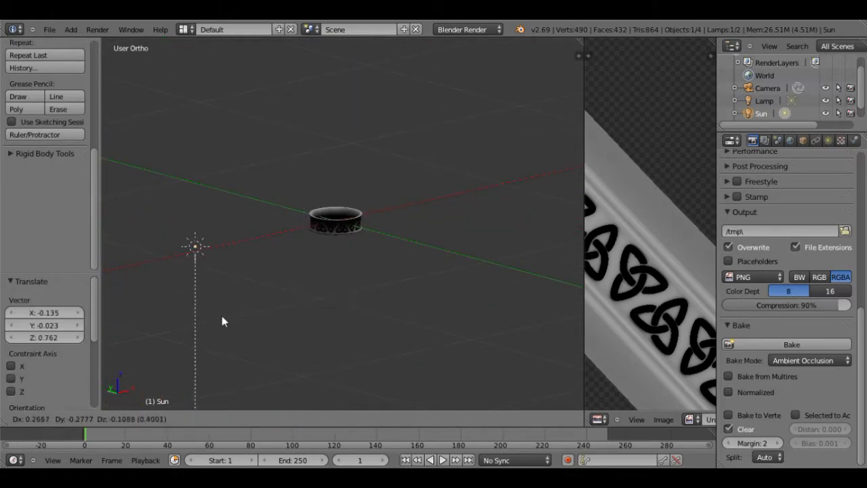
{"action": "left_click", "coordinate": [222, 316]}
Add a Point lamp and reposition it around the ring band to light the dark side of the knot pattern.
{"action": "left_click", "coordinate": [69, 30]}
{"action": "mouse_move", "coordinate": [101, 180]}
{"action": "left_click", "coordinate": [188, 185]}
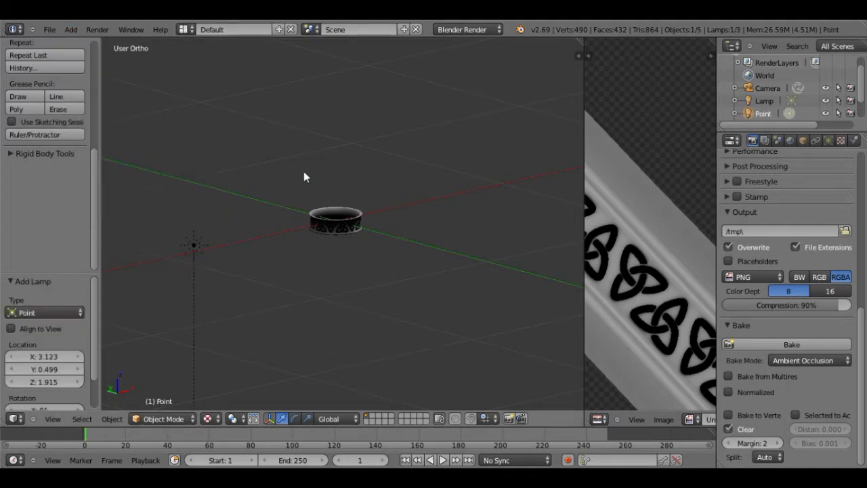
{"action": "key", "text": "g"}
{"action": "left_click", "coordinate": [257, 217]}
{"action": "middle_click_drag", "start_coordinate": [257, 217], "coordinate": [441, 176]}
{"action": "key", "text": "g"}
{"action": "left_click", "coordinate": [458, 256]}
{"action": "middle_click_drag", "start_coordinate": [458, 253], "coordinate": [503, 281]}
{"action": "key", "text": "g"}
{"action": "left_click", "coordinate": [306, 264]}
{"action": "middle_click_drag", "start_coordinate": [356, 265], "coordinate": [257, 259]}
{"action": "key", "text": "g"}
{"action": "left_click", "coordinate": [1, 172]}
{"action": "key", "text": "g"}
{"action": "left_click", "coordinate": [345, 140]}
{"action": "middle_click_drag", "start_coordinate": [345, 139], "coordinate": [222, 217]}
{"action": "key", "text": "g"}
{"action": "left_click", "coordinate": [327, 181]}
Select the ring band and import the rigged male figure into the scene.
{"action": "scroll", "coordinate": [371, 216], "scroll_direction": "up", "scroll_amount": 5}
{"action": "right_click", "coordinate": [368, 227]}
{"action": "scroll", "coordinate": [368, 227], "scroll_direction": "up", "scroll_amount": 1}
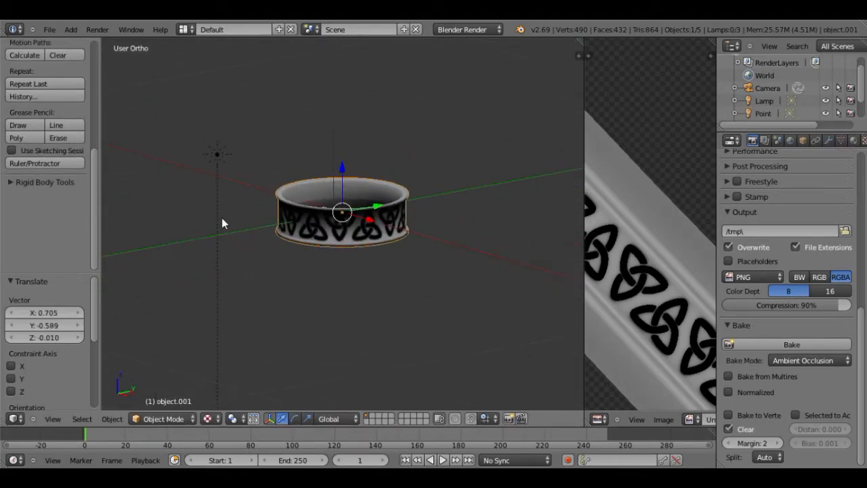
{"action": "left_click", "coordinate": [50, 29]}
{"action": "mouse_move", "coordinate": [113, 224]}
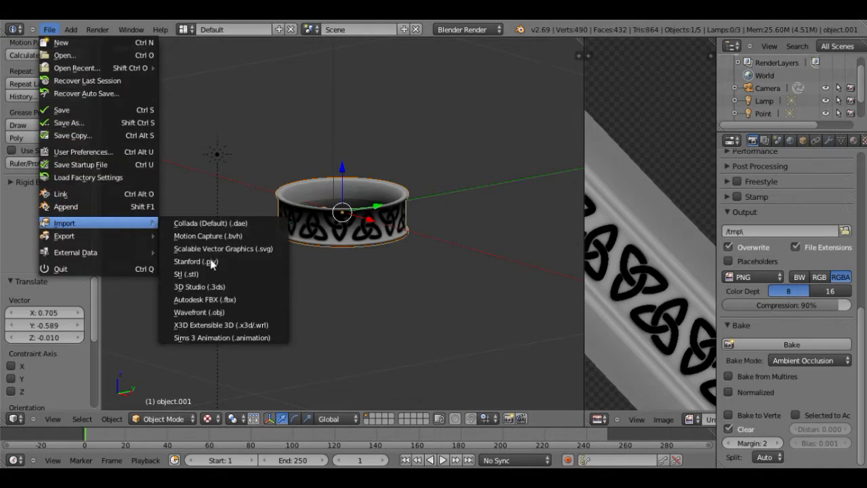
{"action": "left_click", "coordinate": [230, 312]}
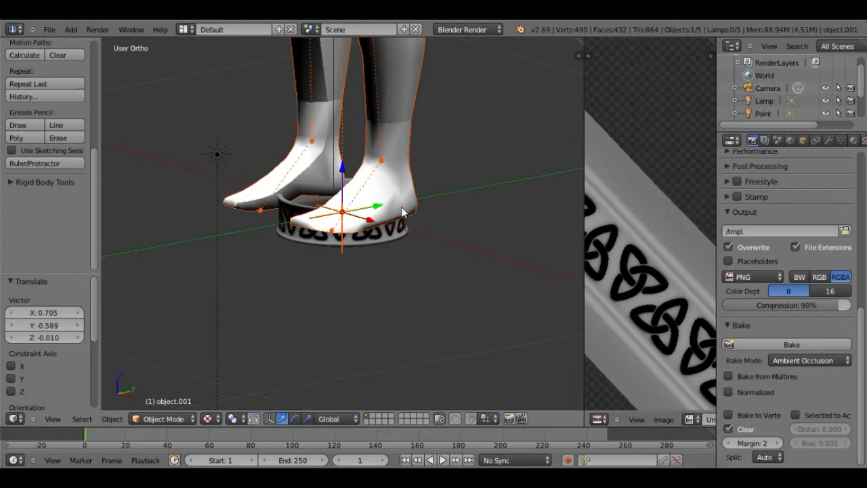
Add a Spot lamp to the scene with the whole male figure in view.
{"action": "scroll", "coordinate": [302, 208], "scroll_direction": "down", "scroll_amount": 4}
{"action": "middle_click_drag", "start_coordinate": [304, 195], "coordinate": [382, 311]}
{"action": "scroll", "coordinate": [400, 303], "scroll_direction": "up", "scroll_amount": 2}
{"action": "middle_click_drag", "start_coordinate": [397, 352], "coordinate": [383, 272], "text": "shift"}
{"action": "scroll", "coordinate": [381, 275], "scroll_direction": "up", "scroll_amount": 1}
{"action": "scroll", "coordinate": [364, 298], "scroll_direction": "down", "scroll_amount": 2}
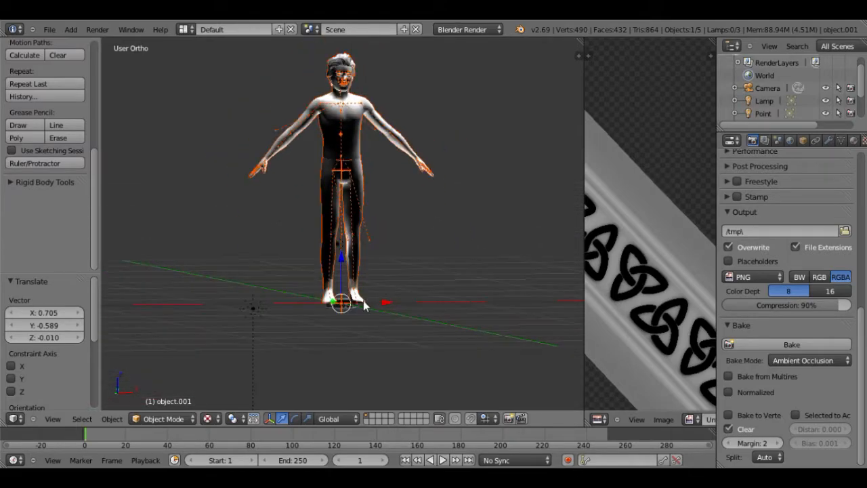
{"action": "middle_click_drag", "start_coordinate": [364, 307], "coordinate": [358, 243]}
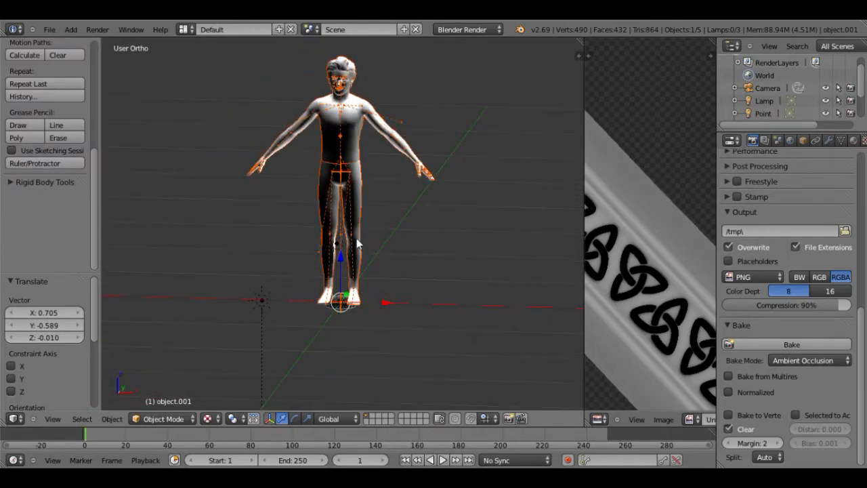
{"action": "left_click", "coordinate": [71, 29]}
{"action": "mouse_move", "coordinate": [91, 181]}
{"action": "left_click", "coordinate": [184, 210]}
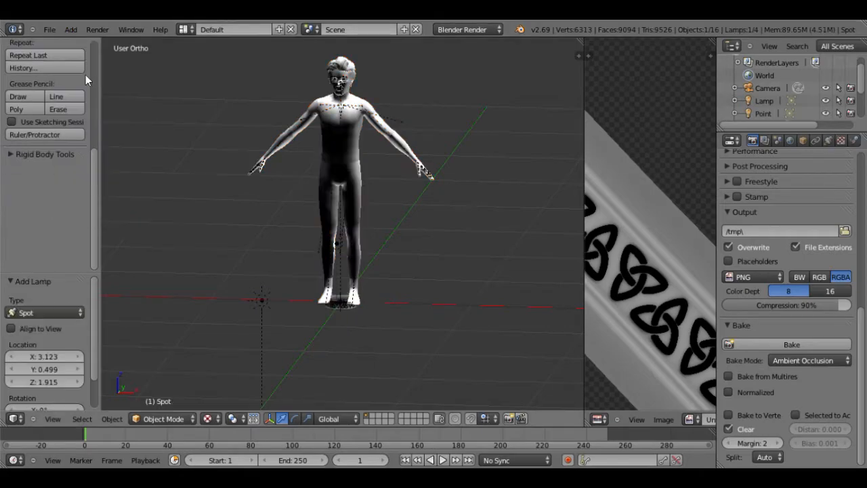
Add another Point lamp and move it to the figure's side so it lights the dark parts of the body.
{"action": "left_click", "coordinate": [74, 29]}
{"action": "left_click", "coordinate": [193, 183]}
{"action": "middle_click_drag", "start_coordinate": [423, 164], "coordinate": [429, 217]}
{"action": "key", "text": "g"}
{"action": "left_click", "coordinate": [209, 144]}
{"action": "middle_click_drag", "start_coordinate": [208, 144], "coordinate": [445, 155]}
{"action": "key", "text": "g"}
{"action": "left_click", "coordinate": [193, 247]}
{"action": "scroll", "coordinate": [339, 246], "scroll_direction": "up", "scroll_amount": 4}
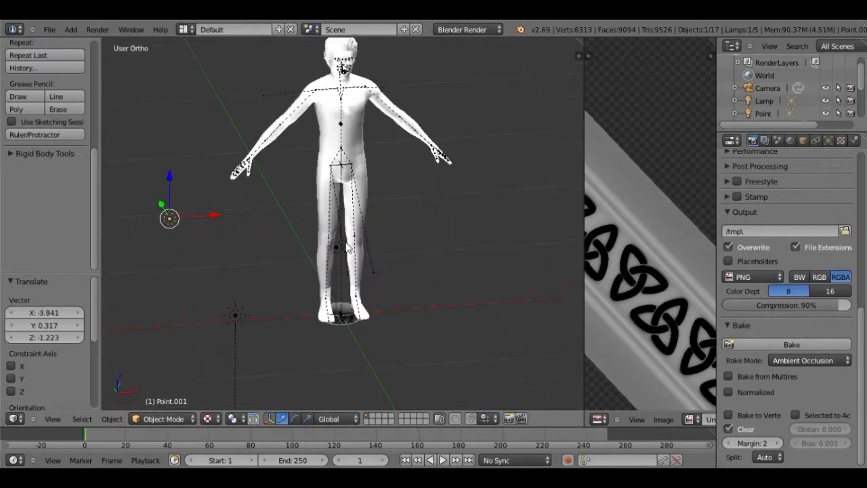
Switch the 3D view to Solid shading, select the ring band at the figure's feet and view it from the front.
{"action": "left_click", "coordinate": [207, 418]}
{"action": "left_click", "coordinate": [230, 377]}
{"action": "middle_click_drag", "start_coordinate": [401, 283], "coordinate": [382, 254], "text": "shift"}
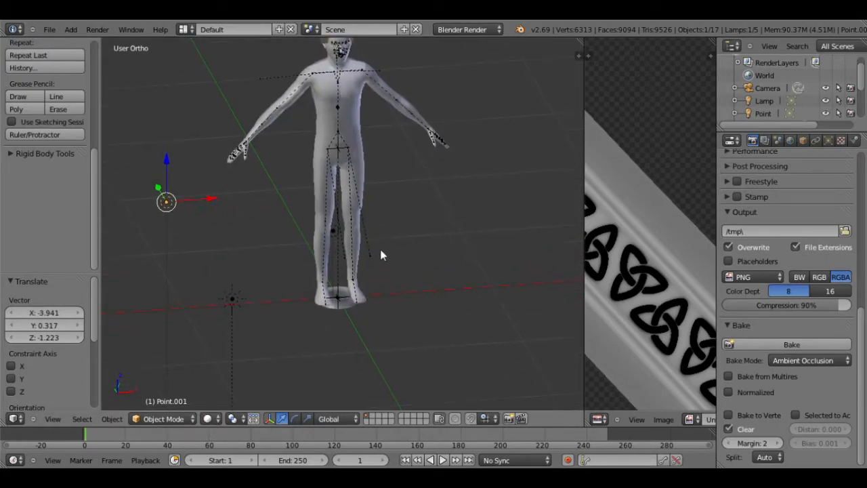
{"action": "scroll", "coordinate": [327, 367], "scroll_direction": "up", "scroll_amount": 3}
{"action": "right_click", "coordinate": [326, 367]}
{"action": "middle_click_drag", "start_coordinate": [344, 368], "coordinate": [338, 314], "text": "shift"}
{"action": "scroll", "coordinate": [348, 326], "scroll_direction": "up", "scroll_amount": 2}
{"action": "middle_click_drag", "start_coordinate": [314, 354], "coordinate": [396, 320], "text": "shift"}
{"action": "scroll", "coordinate": [410, 318], "scroll_direction": "up", "scroll_amount": 2}
{"action": "scroll", "coordinate": [382, 314], "scroll_direction": "down", "scroll_amount": 2}
{"action": "key", "text": "KP_1"}
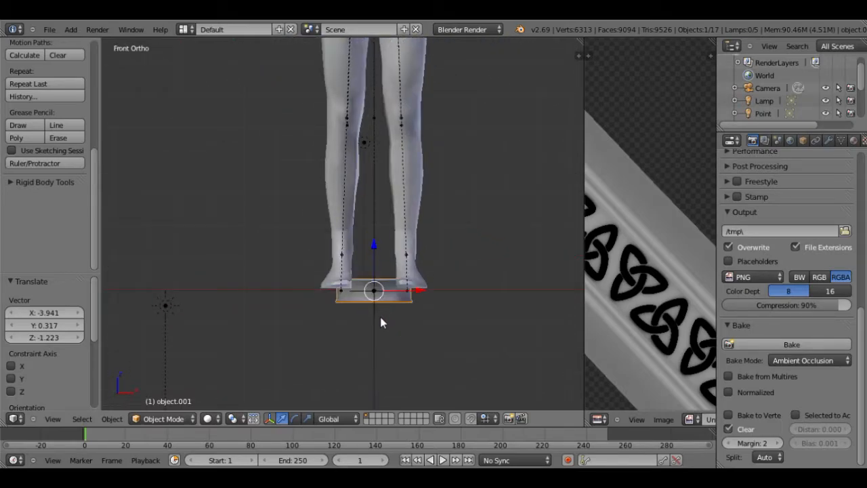
Enter Edit Mode on the ring band, select its whole mesh and move it up to the figure's thigh.
{"action": "key", "text": "g"}
{"action": "key", "text": "Escape"}
{"action": "left_click", "coordinate": [149, 419]}
{"action": "left_click", "coordinate": [154, 397]}
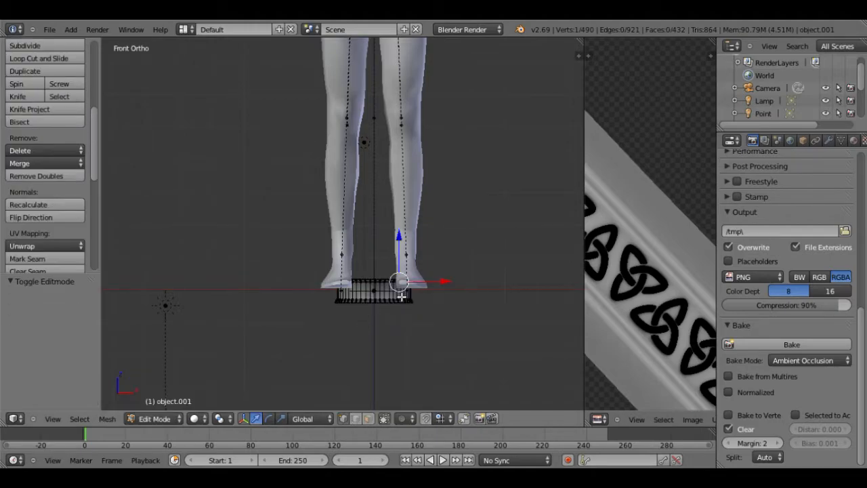
{"action": "key", "text": "a"}
{"action": "key", "text": "a"}
{"action": "key", "text": "g"}
{"action": "left_click", "coordinate": [357, 53]}
{"action": "middle_click_drag", "start_coordinate": [413, 128], "coordinate": [470, 403], "text": "shift"}
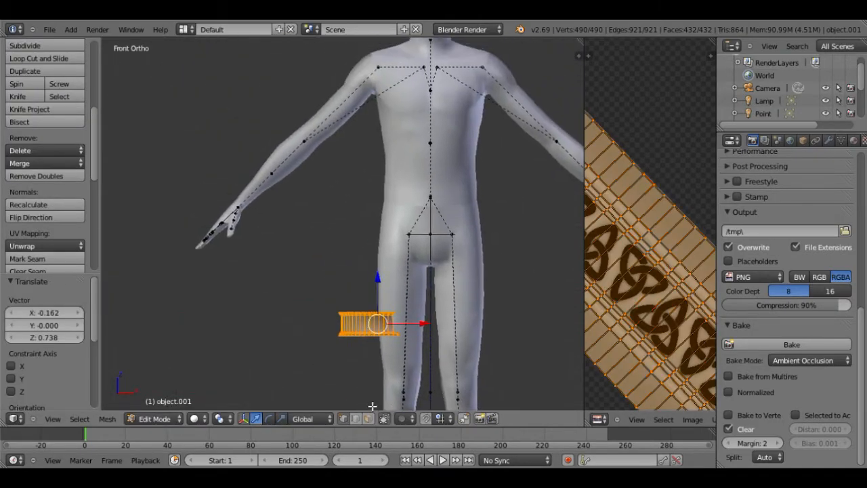
Move the ring band mesh up to the neck and on to the figure's right hand.
{"action": "key", "text": "g"}
{"action": "left_click", "coordinate": [441, 128]}
{"action": "middle_click_drag", "start_coordinate": [442, 126], "coordinate": [331, 299], "text": "shift"}
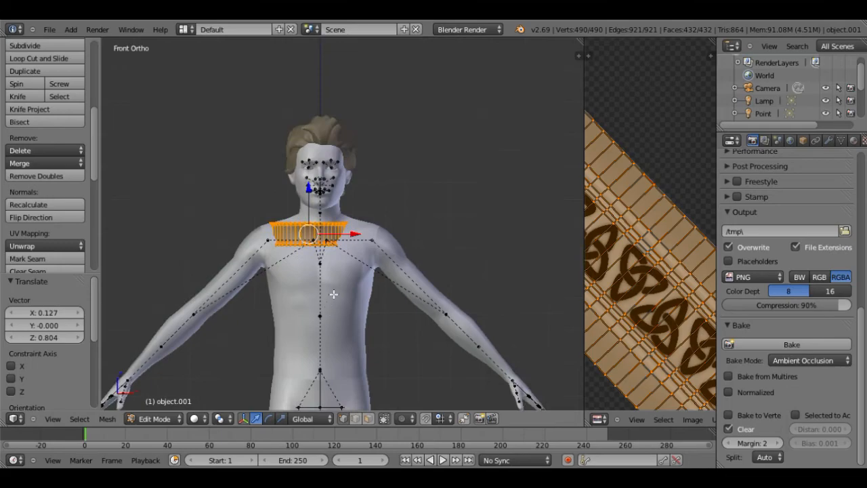
{"action": "key", "text": "f"}
{"action": "left_click", "coordinate": [337, 266]}
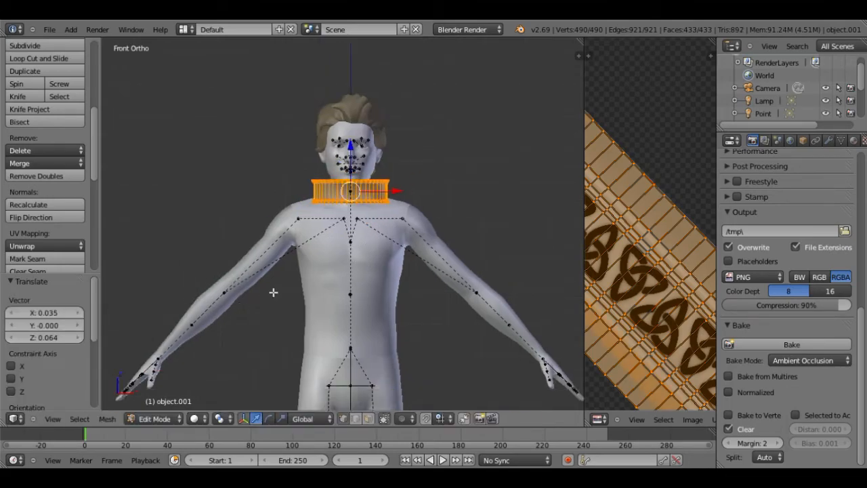
{"action": "key", "text": "g"}
{"action": "left_click", "coordinate": [341, 333]}
{"action": "scroll", "coordinate": [358, 276], "scroll_direction": "up", "scroll_amount": 2}
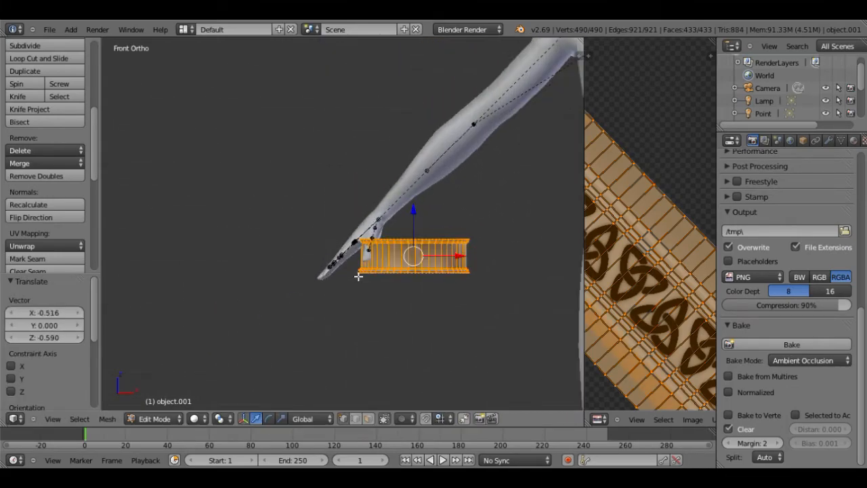
{"action": "scroll", "coordinate": [411, 273], "scroll_direction": "up", "scroll_amount": 4}
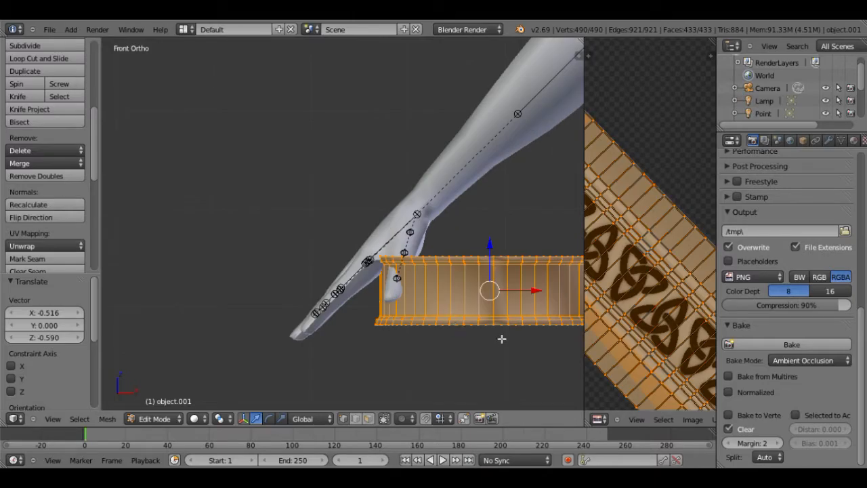
Scale down the ring band mesh and rotate it to follow the slant of the figure's right hand.
{"action": "key", "text": "s"}
{"action": "left_click", "coordinate": [455, 221]}
{"action": "key", "text": "g"}
{"action": "key", "text": "r"}
{"action": "key", "text": "ctrl+KP_3"}
{"action": "scroll", "coordinate": [454, 236], "scroll_direction": "up", "scroll_amount": 4}
{"action": "key", "text": "alt+z"}
{"action": "key", "text": "s"}
{"action": "key", "text": "alt+z"}
From the top view, move, rotate and scale the ring band to fit around the index finger.
{"action": "key", "text": "KP_7"}
{"action": "key", "text": "g"}
{"action": "key", "text": "r"}
{"action": "key", "text": "s"}
{"action": "key", "text": "g"}
{"action": "left_click", "coordinate": [440, 253]}
{"action": "key", "text": "s"}
{"action": "left_click", "coordinate": [505, 216]}
{"action": "middle_click_drag", "start_coordinate": [501, 216], "coordinate": [403, 294]}
{"action": "key", "text": "g"}
{"action": "left_click", "coordinate": [408, 246]}
Nudge the ring band into its final place on the index finger.
{"action": "scroll", "coordinate": [379, 257], "scroll_direction": "down", "scroll_amount": 5}
{"action": "left_click", "coordinate": [156, 419]}
{"action": "key", "text": "g"}
{"action": "key", "text": "g"}
{"action": "key", "text": "g"}
{"action": "scroll", "coordinate": [434, 236], "scroll_direction": "down", "scroll_amount": 3}
{"action": "key", "text": "g"}
{"action": "key", "text": "g"}
Select an edge loop of the ring band and scale it by 1.015 to clear the finger.
{"action": "right_click", "coordinate": [393, 145], "text": "alt"}
{"action": "key", "text": "s"}
{"action": "left_click", "coordinate": [416, 219]}
{"action": "scroll", "coordinate": [404, 294], "scroll_direction": "down", "scroll_amount": 3}
{"action": "right_click", "coordinate": [410, 217]}
{"action": "scroll", "coordinate": [382, 295], "scroll_direction": "down", "scroll_amount": 3}
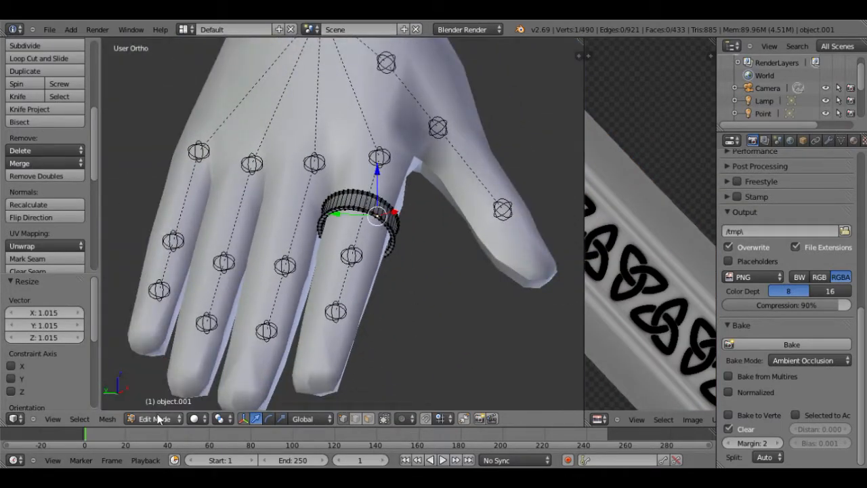
Switch the 3D view to Texture shading and return the ring band to Object Mode.
{"action": "left_click", "coordinate": [197, 418]}
{"action": "left_click", "coordinate": [234, 365]}
{"action": "mouse_move", "coordinate": [416, 294]}
{"action": "middle_mouse_down"}
{"action": "mouse_move", "coordinate": [276, 285]}
{"action": "mouse_move", "coordinate": [463, 353]}
{"action": "mouse_move", "coordinate": [453, 362]}
{"action": "mouse_move", "coordinate": [427, 336]}
{"action": "mouse_move", "coordinate": [333, 313]}
{"action": "mouse_move", "coordinate": [170, 355]}
{"action": "mouse_move", "coordinate": [168, 409]}
{"action": "mouse_move", "coordinate": [291, 328]}
{"action": "mouse_move", "coordinate": [529, 253]}
{"action": "mouse_move", "coordinate": [429, 219]}
{"action": "mouse_move", "coordinate": [210, 428]}
{"action": "middle_mouse_up"}
{"action": "left_click", "coordinate": [154, 418]}
{"action": "left_click", "coordinate": [153, 402]}
{"action": "scroll", "coordinate": [511, 199], "scroll_direction": "up", "scroll_amount": 6}
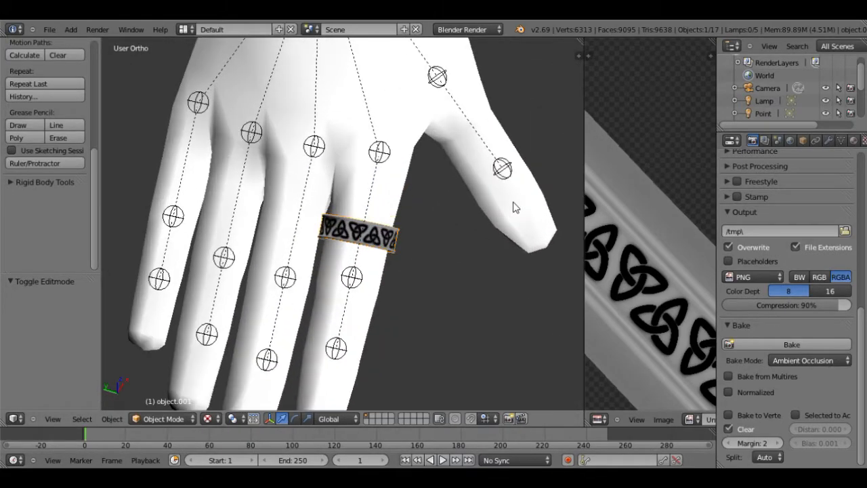
Examine the textured ring on the index finger up close and from far enough to see the whole figure.
{"action": "scroll", "coordinate": [413, 269], "scroll_direction": "down", "scroll_amount": 10}
{"action": "middle_click_drag", "start_coordinate": [434, 228], "coordinate": [249, 278]}
{"action": "scroll", "coordinate": [474, 198], "scroll_direction": "up", "scroll_amount": 12}
{"action": "scroll", "coordinate": [249, 277], "scroll_direction": "down", "scroll_amount": 5}
{"action": "scroll", "coordinate": [249, 277], "scroll_direction": "down", "scroll_amount": 10}
{"action": "middle_click_drag", "start_coordinate": [403, 235], "coordinate": [311, 261], "text": "shift"}
{"action": "middle_click_drag", "start_coordinate": [374, 254], "coordinate": [383, 276], "text": "shift"}
{"action": "scroll", "coordinate": [403, 282], "scroll_direction": "up", "scroll_amount": 2}
{"action": "scroll", "coordinate": [414, 290], "scroll_direction": "down", "scroll_amount": 2}
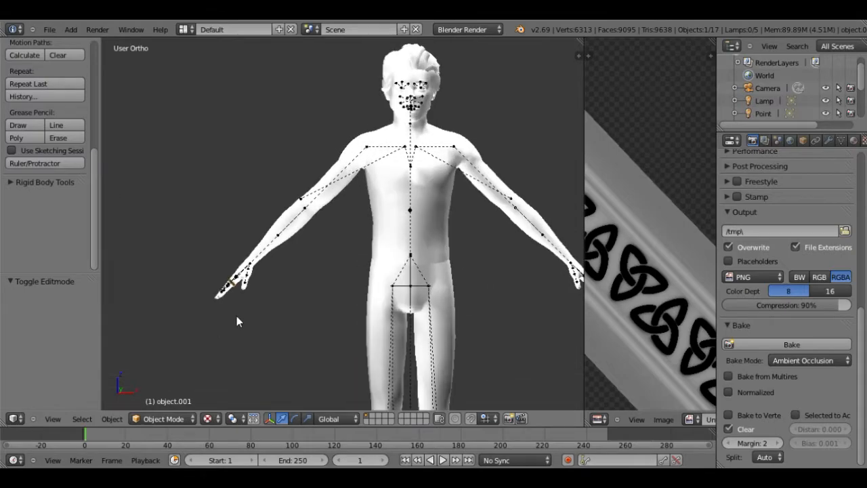
{"action": "scroll", "coordinate": [254, 318], "scroll_direction": "up", "scroll_amount": 2}
{"action": "middle_click_drag", "start_coordinate": [302, 325], "coordinate": [431, 200], "text": "shift"}
{"action": "scroll", "coordinate": [454, 189], "scroll_direction": "up", "scroll_amount": 3}
{"action": "middle_click_drag", "start_coordinate": [486, 171], "coordinate": [290, 213], "text": "shift"}
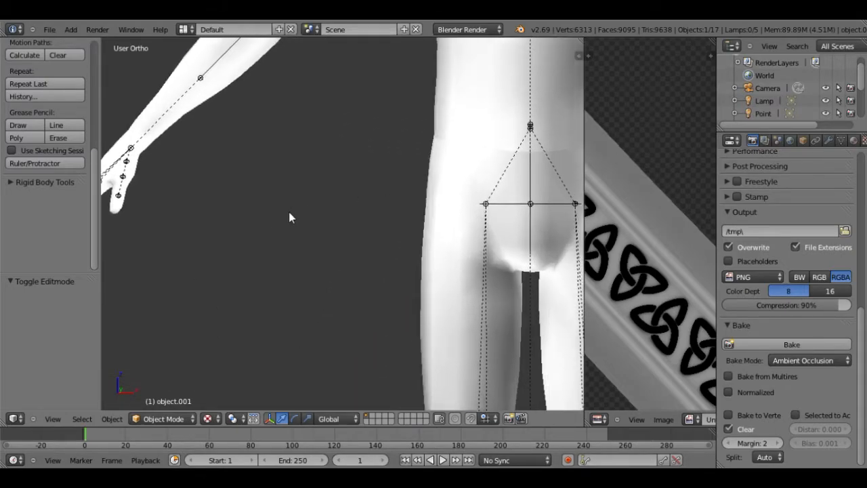
{"action": "scroll", "coordinate": [289, 218], "scroll_direction": "down", "scroll_amount": 6}
{"action": "middle_click_drag", "start_coordinate": [472, 208], "coordinate": [359, 270], "text": "shift"}
{"action": "middle_click_drag", "start_coordinate": [243, 248], "coordinate": [363, 258], "text": "shift"}
{"action": "scroll", "coordinate": [358, 256], "scroll_direction": "up", "scroll_amount": 4}
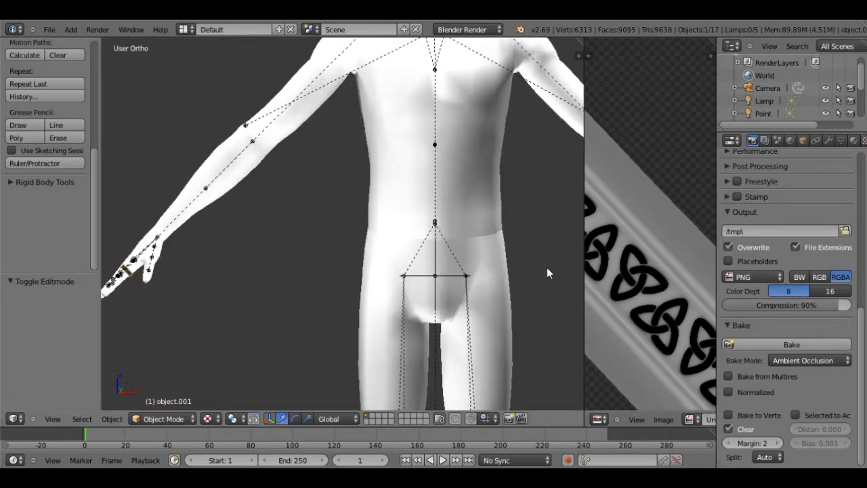
{"action": "key", "text": "Home"}
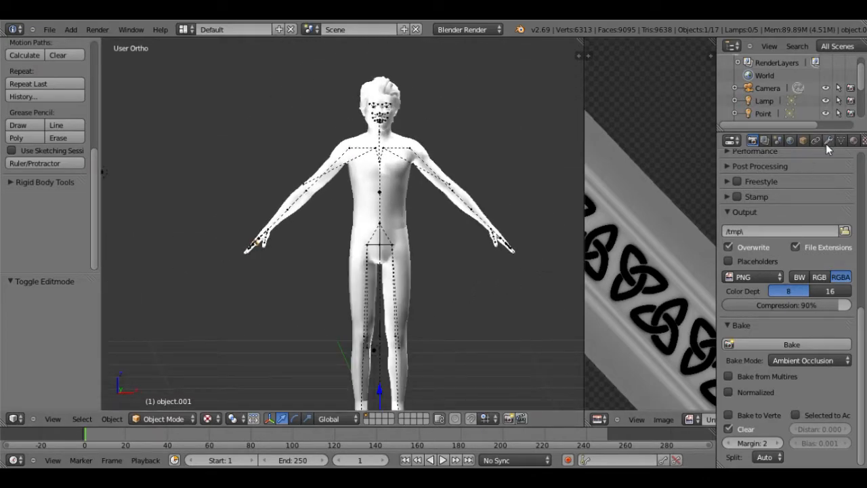
{"action": "scroll", "coordinate": [329, 264], "scroll_direction": "up", "scroll_amount": 6}
{"action": "scroll", "coordinate": [221, 338], "scroll_direction": "down", "scroll_amount": 3}
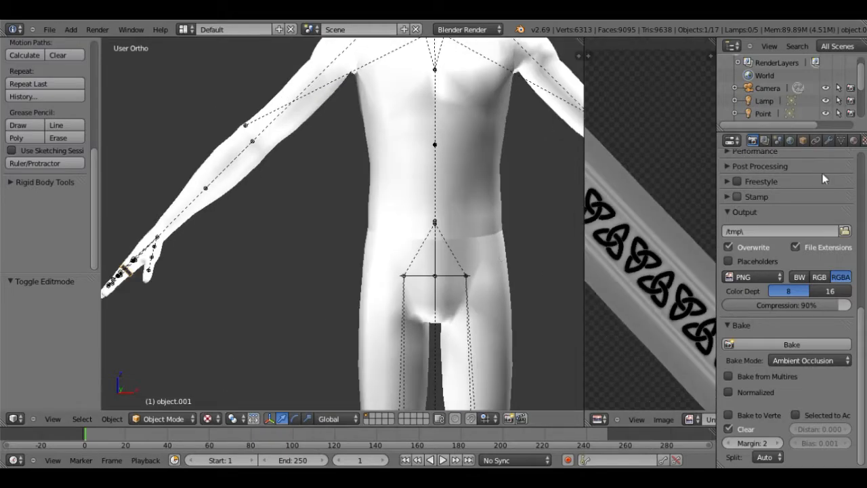
Add a Mirror modifier to the ring band.
{"action": "left_click", "coordinate": [828, 140]}
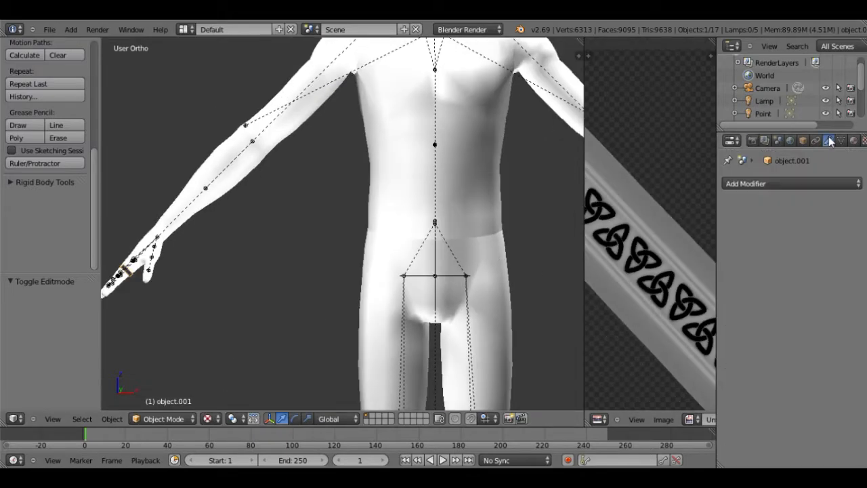
{"action": "left_click", "coordinate": [802, 187]}
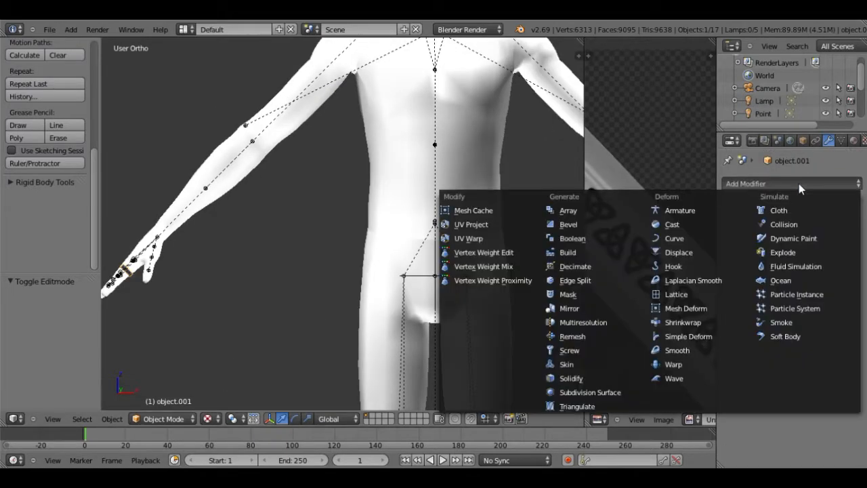
{"action": "left_click", "coordinate": [568, 308]}
Inspect the mirrored ring on the figure's left hand and compare both hands from the front.
{"action": "scroll", "coordinate": [314, 275], "scroll_direction": "down", "scroll_amount": 6}
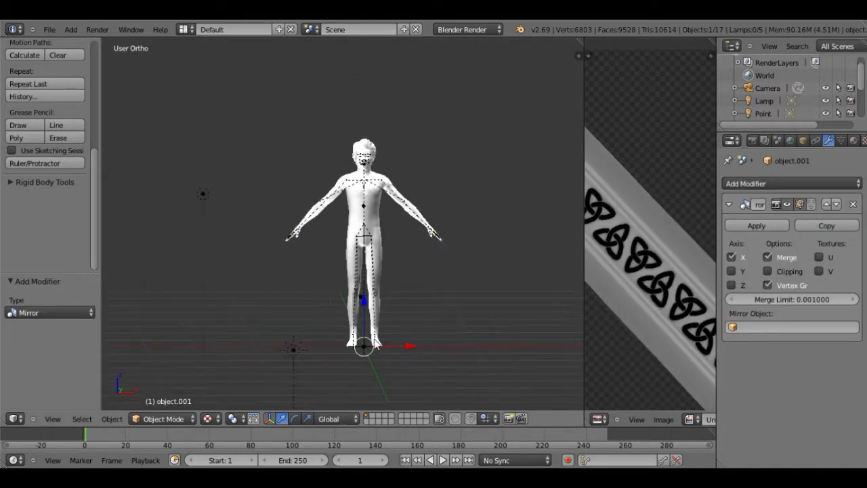
{"action": "middle_click_drag", "start_coordinate": [428, 270], "coordinate": [339, 282], "text": "shift"}
{"action": "scroll", "coordinate": [340, 282], "scroll_direction": "up", "scroll_amount": 9}
{"action": "middle_click_drag", "start_coordinate": [355, 357], "coordinate": [395, 168], "text": "shift"}
{"action": "scroll", "coordinate": [395, 168], "scroll_direction": "up", "scroll_amount": 4}
{"action": "middle_click_drag", "start_coordinate": [454, 112], "coordinate": [379, 227], "text": "shift"}
{"action": "scroll", "coordinate": [342, 315], "scroll_direction": "up", "scroll_amount": 4}
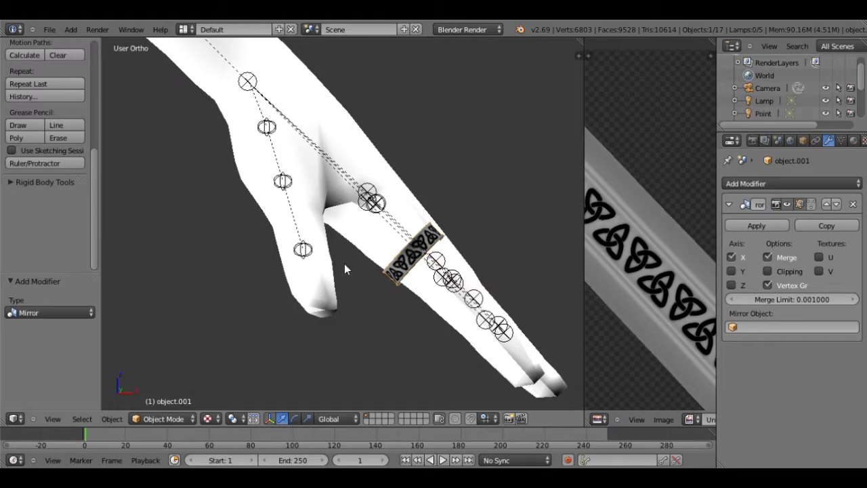
{"action": "mouse_move", "coordinate": [437, 288]}
{"action": "middle_mouse_down"}
{"action": "mouse_move", "coordinate": [440, 275]}
{"action": "mouse_move", "coordinate": [427, 282]}
{"action": "middle_mouse_up"}
{"action": "scroll", "coordinate": [424, 273], "scroll_direction": "down", "scroll_amount": 10}
{"action": "middle_click_drag", "start_coordinate": [263, 241], "coordinate": [488, 269], "text": "shift"}
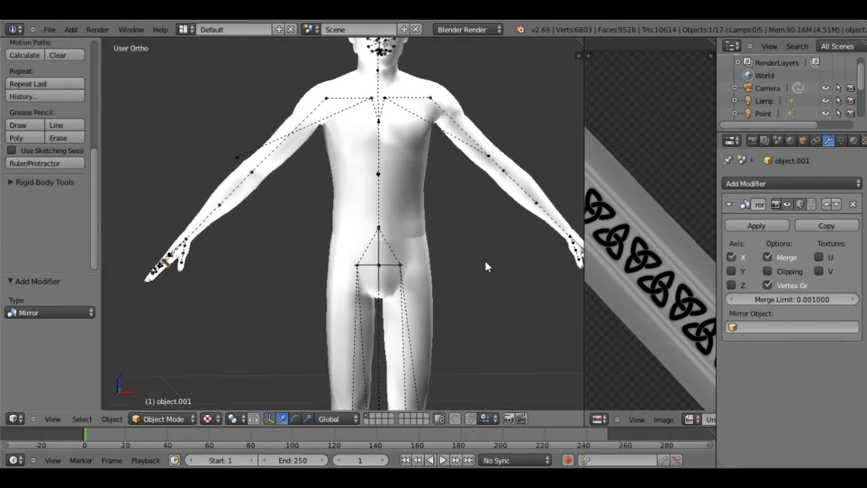
{"action": "key", "text": "KP_3"}
{"action": "key", "text": "KP_1"}
{"action": "scroll", "coordinate": [488, 270], "scroll_direction": "down", "scroll_amount": 2}
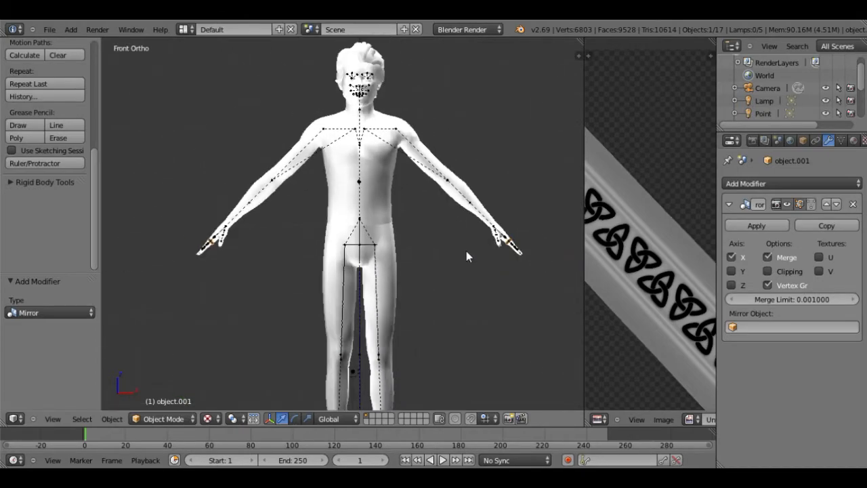
Apply the ring band's Mirror modifier and widen the 3D view.
{"action": "left_click", "coordinate": [757, 225]}
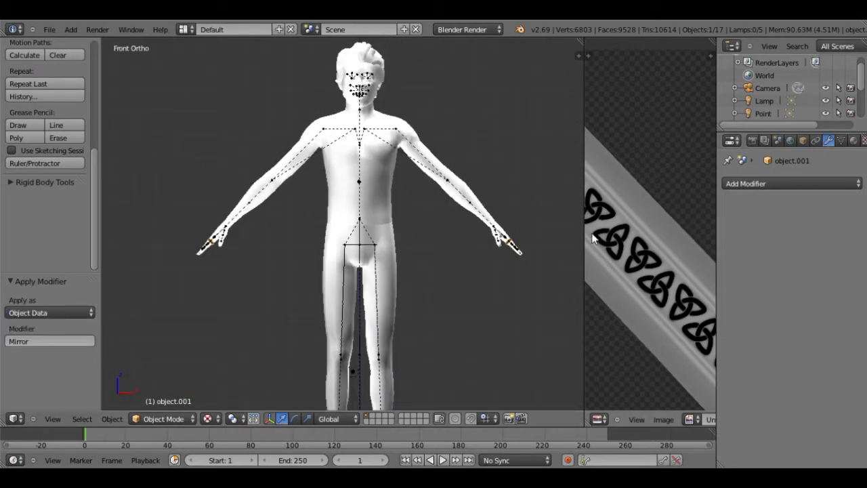
{"action": "left_click_drag", "start_coordinate": [592, 246], "coordinate": [645, 240]}
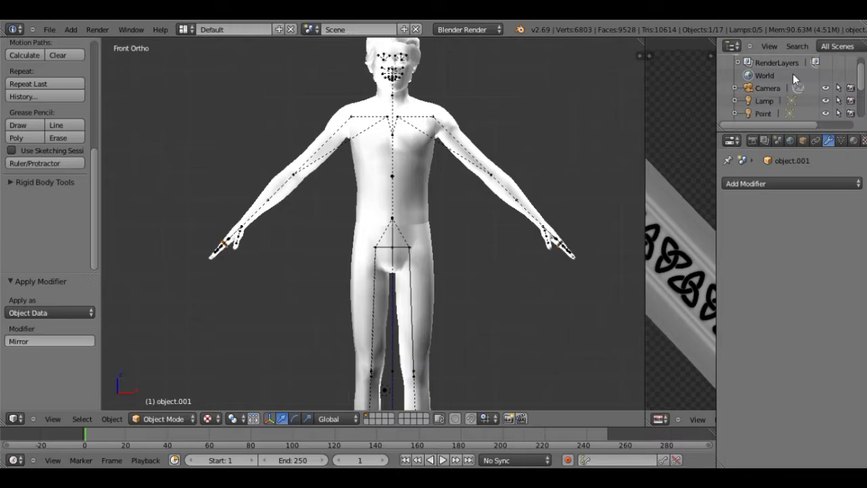
{"action": "scroll", "coordinate": [789, 97], "scroll_direction": "down", "scroll_amount": 3}
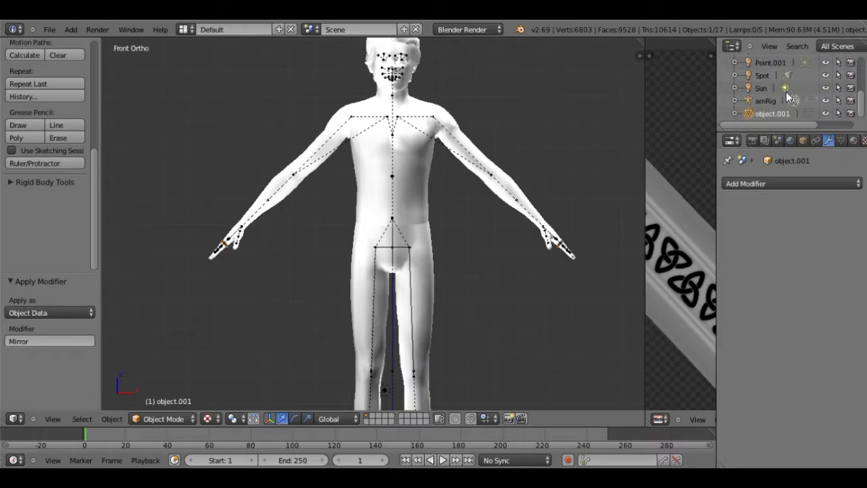
Enter Edit Mode, switch to Wireframe shading and circle-select the entire ring mesh on the figure's left hand.
{"action": "left_click", "coordinate": [184, 416]}
{"action": "left_click", "coordinate": [183, 394]}
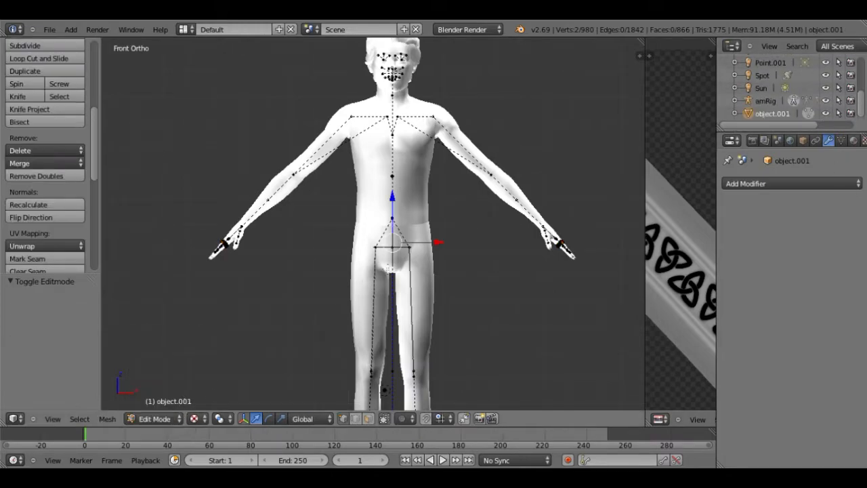
{"action": "left_click", "coordinate": [159, 419]}
{"action": "left_click", "coordinate": [166, 406]}
{"action": "left_click", "coordinate": [148, 419]}
{"action": "left_click", "coordinate": [160, 393]}
{"action": "right_click", "coordinate": [560, 252]}
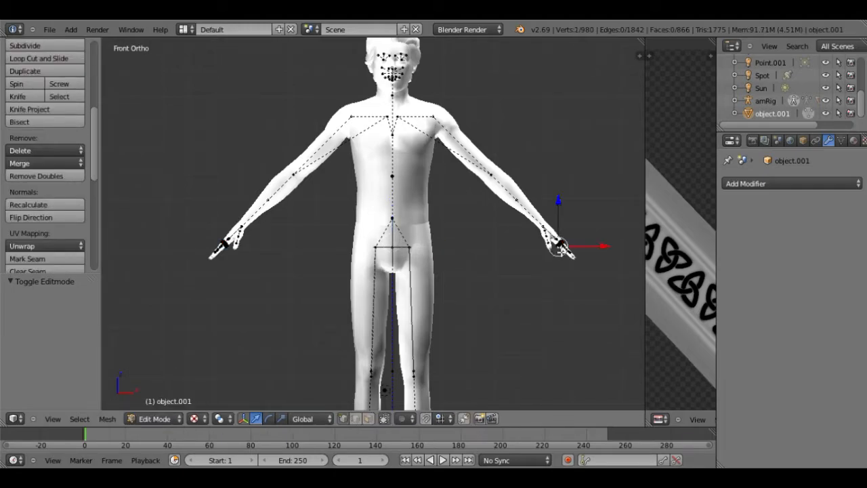
{"action": "left_click", "coordinate": [194, 419]}
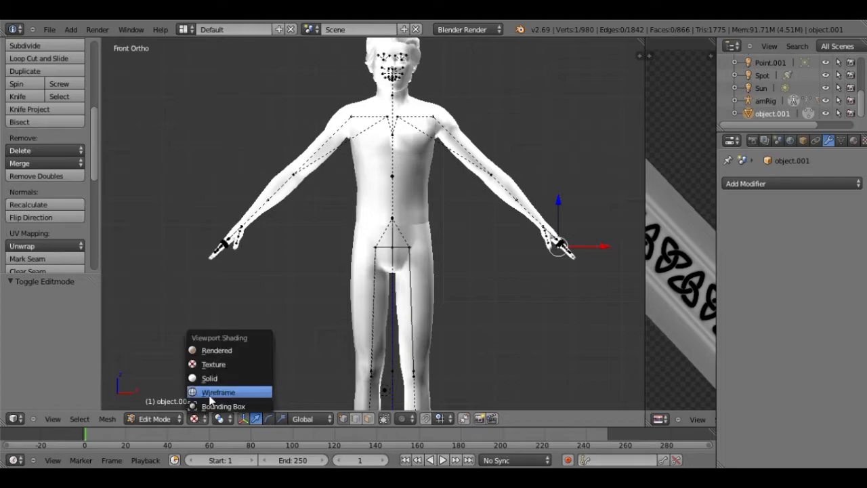
{"action": "left_click", "coordinate": [216, 398]}
{"action": "key", "text": "c"}
{"action": "left_click", "coordinate": [560, 246]}
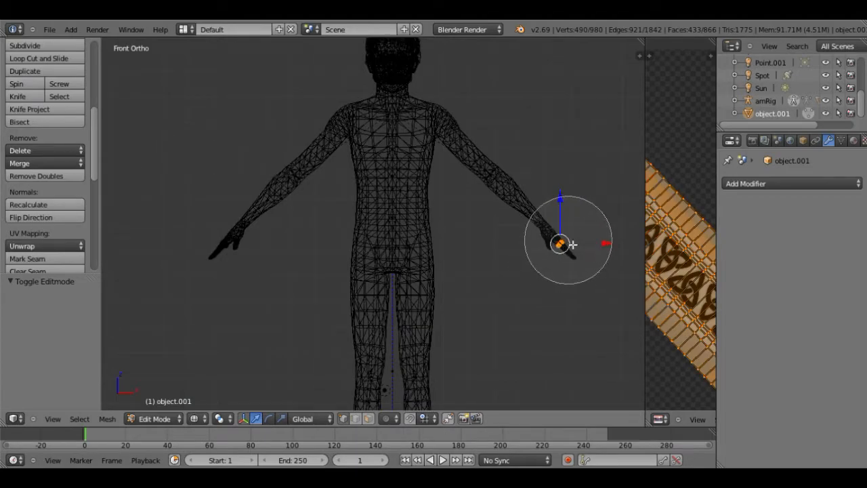
Circle-select the ring mesh on the figure's left hand again and separate the selection into its own object.
{"action": "key", "text": "Escape"}
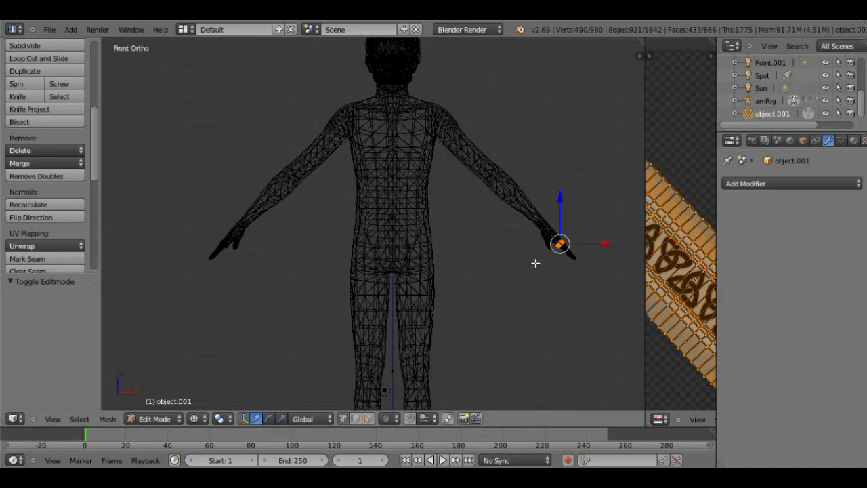
{"action": "right_click", "coordinate": [562, 236]}
{"action": "key", "text": "c"}
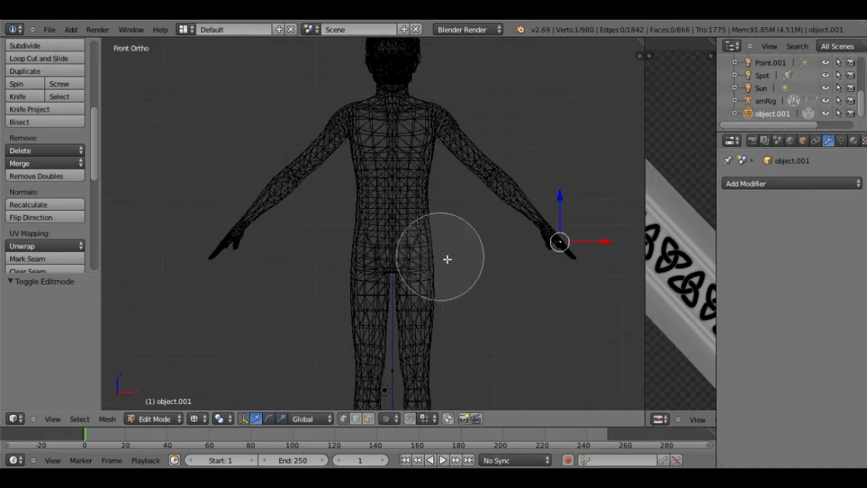
{"action": "left_click", "coordinate": [572, 241]}
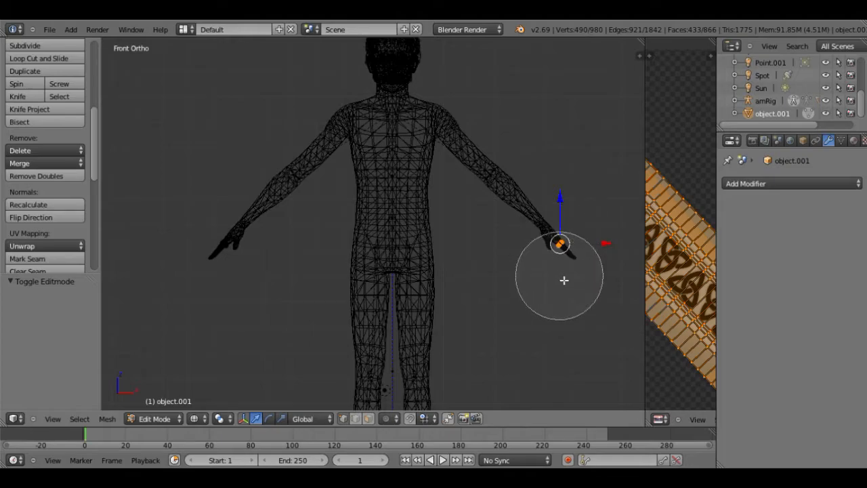
{"action": "right_click", "coordinate": [514, 258]}
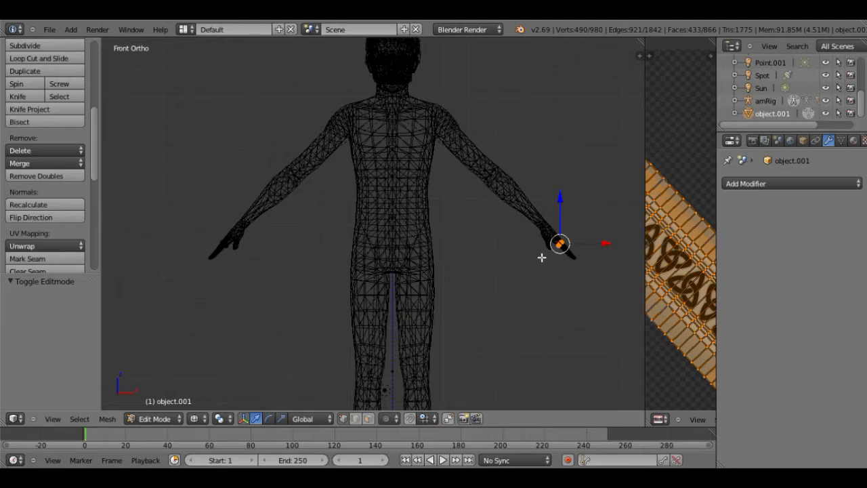
{"action": "key", "text": "p"}
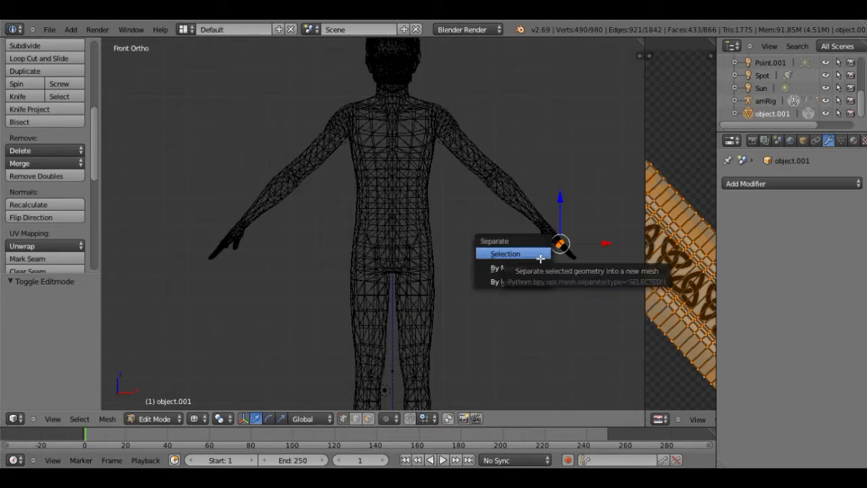
{"action": "left_click", "coordinate": [540, 258]}
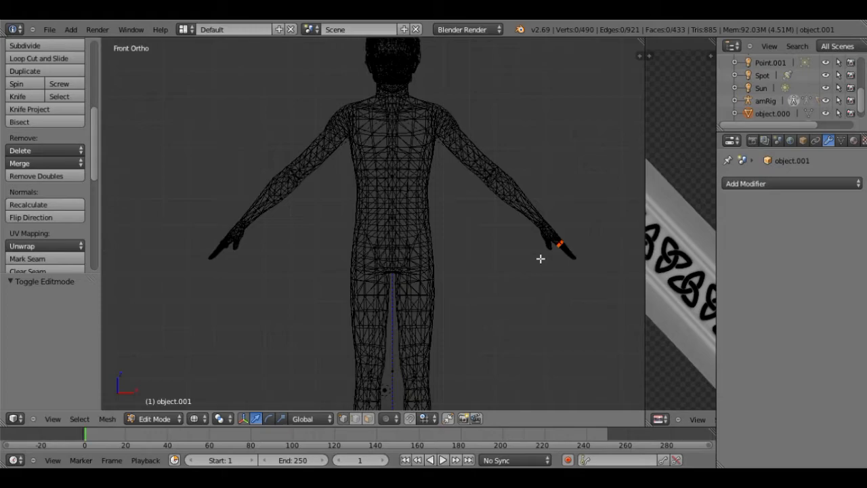
Return to Object Mode and check the separation by alternately selecting object.000 and object.001, ending on object.000.
{"action": "middle_click_drag", "start_coordinate": [542, 287], "coordinate": [545, 309]}
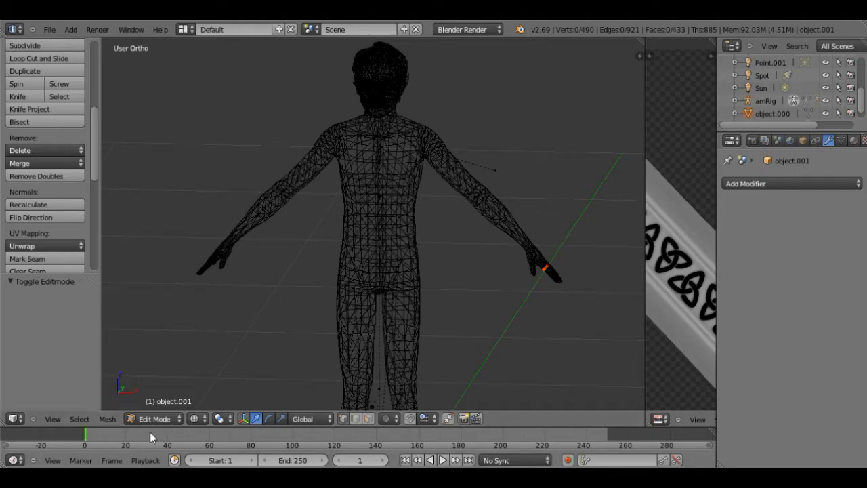
{"action": "left_click", "coordinate": [166, 417]}
{"action": "left_click", "coordinate": [176, 407]}
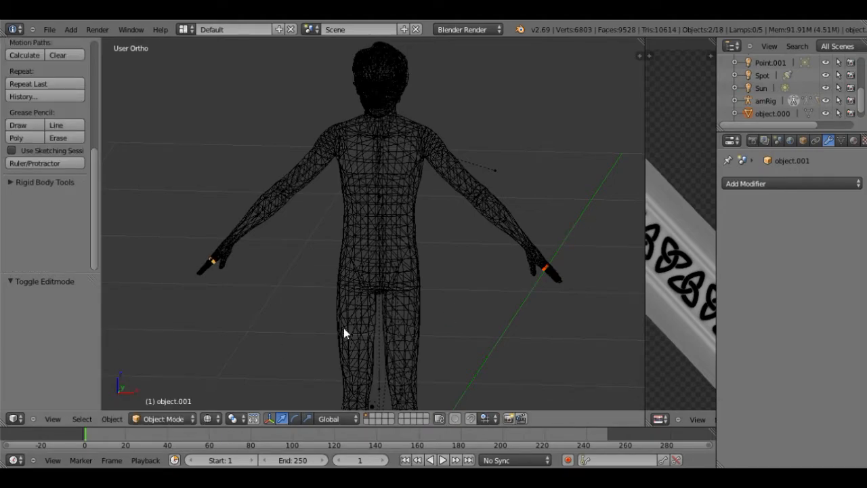
{"action": "scroll", "coordinate": [779, 101], "scroll_direction": "down", "scroll_amount": 1}
{"action": "left_click", "coordinate": [776, 101]}
{"action": "left_click", "coordinate": [773, 115]}
{"action": "left_click", "coordinate": [778, 102]}
{"action": "left_click", "coordinate": [774, 114]}
{"action": "left_click", "coordinate": [781, 101]}
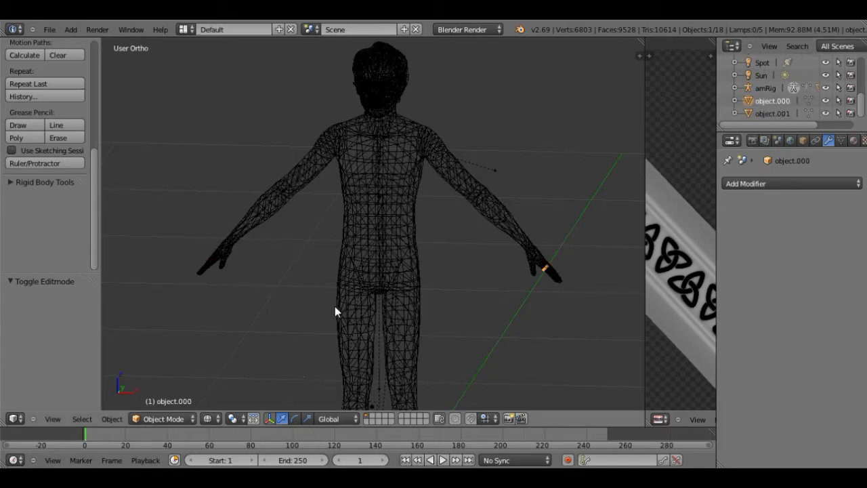
Switch the viewport to Solid shading and delete the figure's armature amRig.
{"action": "left_click", "coordinate": [191, 419]}
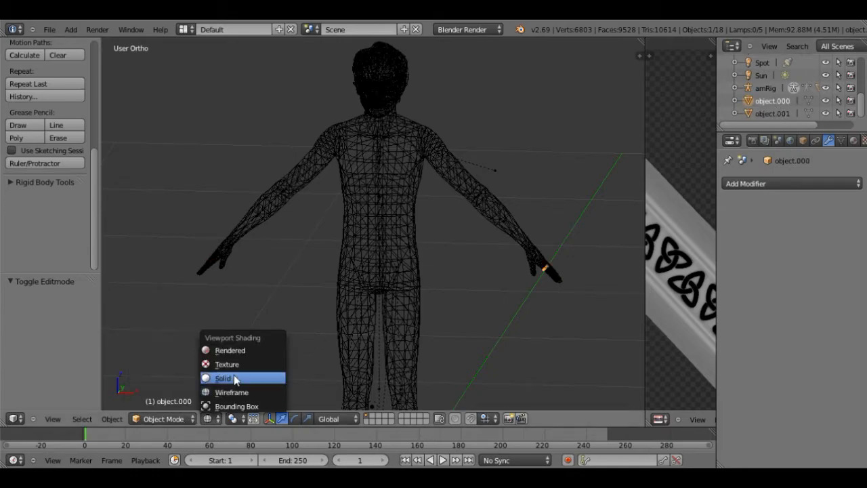
{"action": "left_click", "coordinate": [233, 375]}
{"action": "right_click", "coordinate": [392, 249]}
{"action": "right_click", "coordinate": [384, 267]}
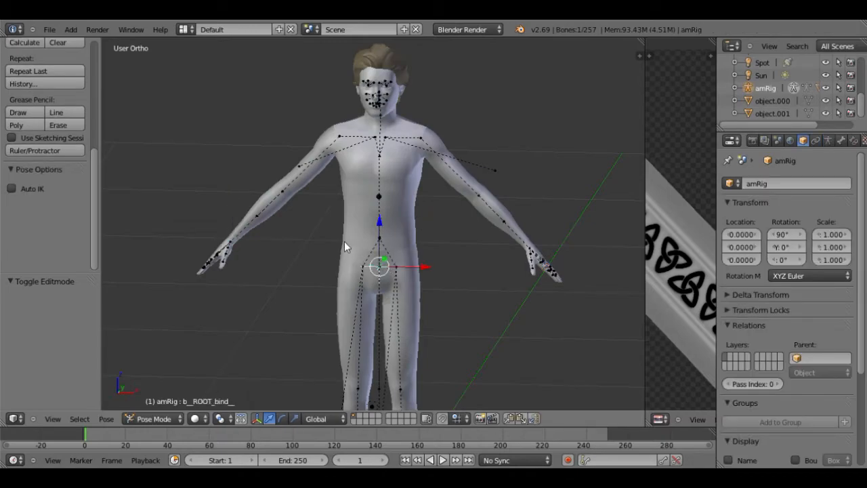
{"action": "right_click", "coordinate": [769, 91]}
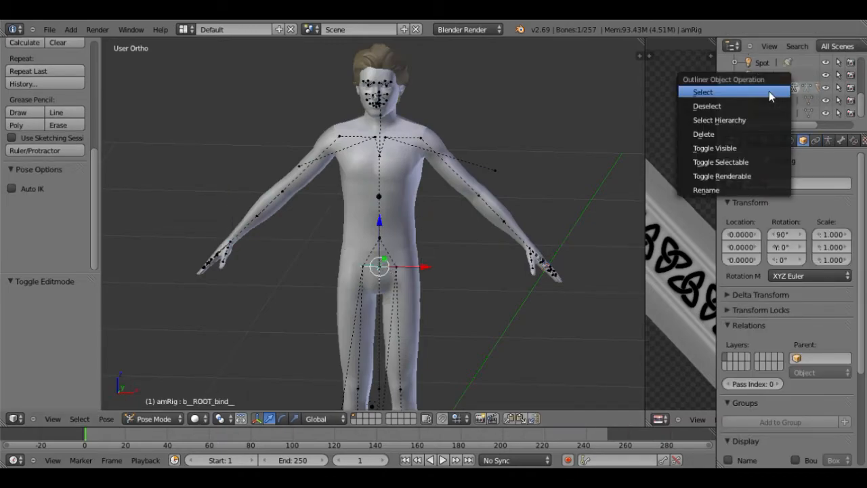
{"action": "left_click", "coordinate": [742, 133]}
Delete all remaining mesh parts of the figure one by one, keeping the lamps and the two ring objects.
{"action": "right_click", "coordinate": [769, 93]}
{"action": "left_click", "coordinate": [766, 96]}
{"action": "middle_click_drag", "start_coordinate": [435, 256], "coordinate": [470, 234]}
{"action": "right_click", "coordinate": [759, 89]}
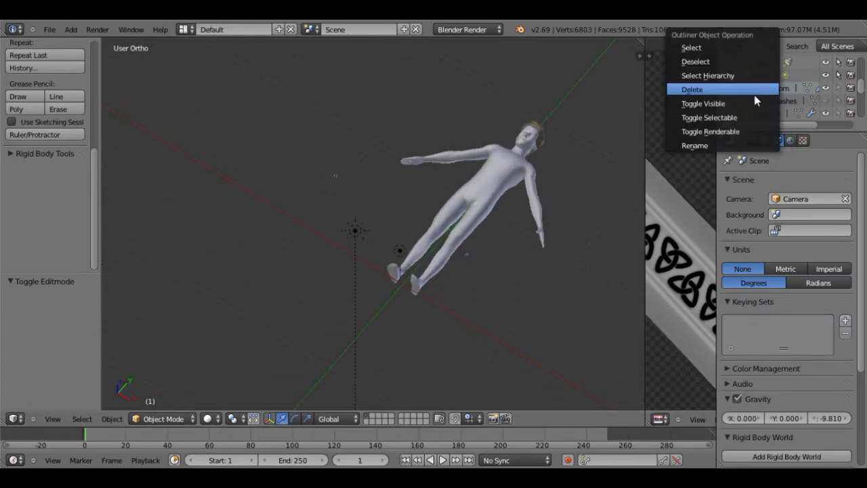
{"action": "left_click", "coordinate": [754, 94]}
{"action": "right_click", "coordinate": [772, 88]}
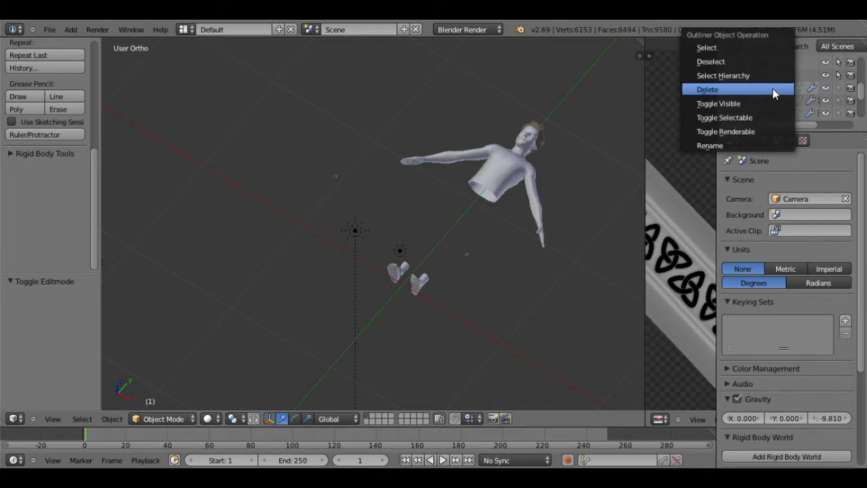
{"action": "left_click", "coordinate": [773, 89]}
{"action": "right_click", "coordinate": [772, 89]}
{"action": "left_click", "coordinate": [774, 89]}
{"action": "right_click", "coordinate": [773, 89]}
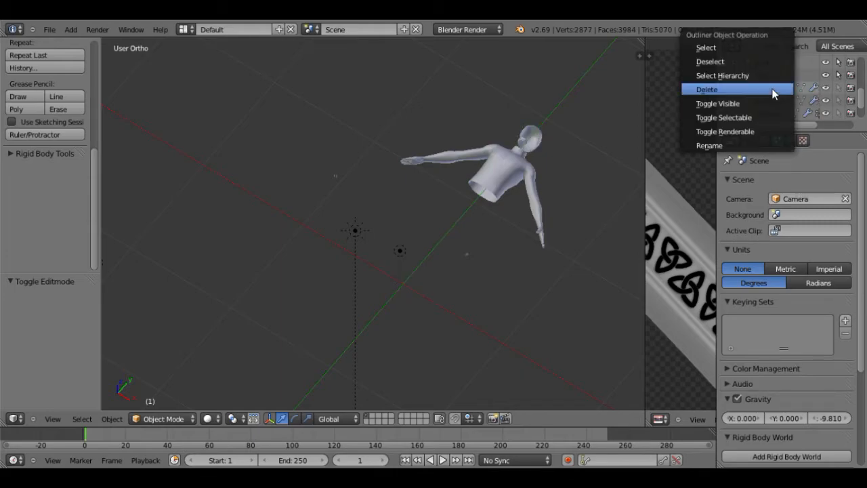
{"action": "left_click", "coordinate": [773, 90]}
{"action": "right_click", "coordinate": [773, 88]}
{"action": "left_click", "coordinate": [773, 89]}
{"action": "right_click", "coordinate": [772, 89]}
{"action": "left_click", "coordinate": [773, 90]}
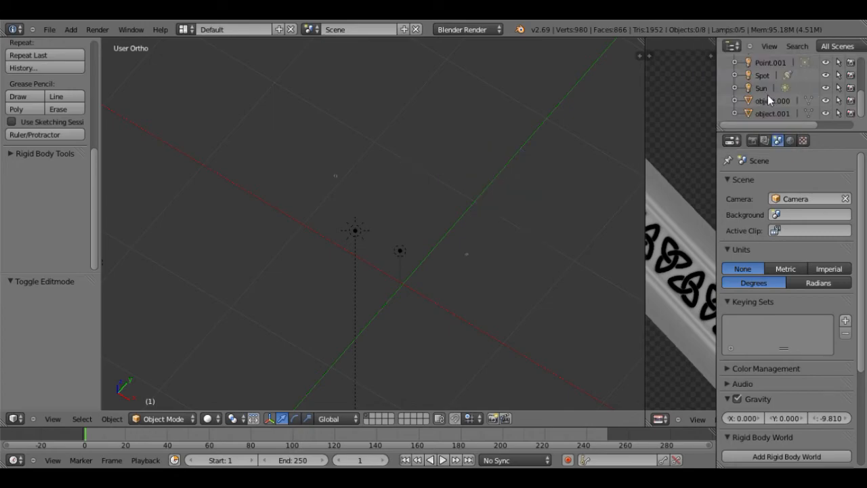
Examine the two rings from several angles, selecting each one in turn and ending with object.000.
{"action": "middle_click_drag", "start_coordinate": [454, 271], "coordinate": [501, 213]}
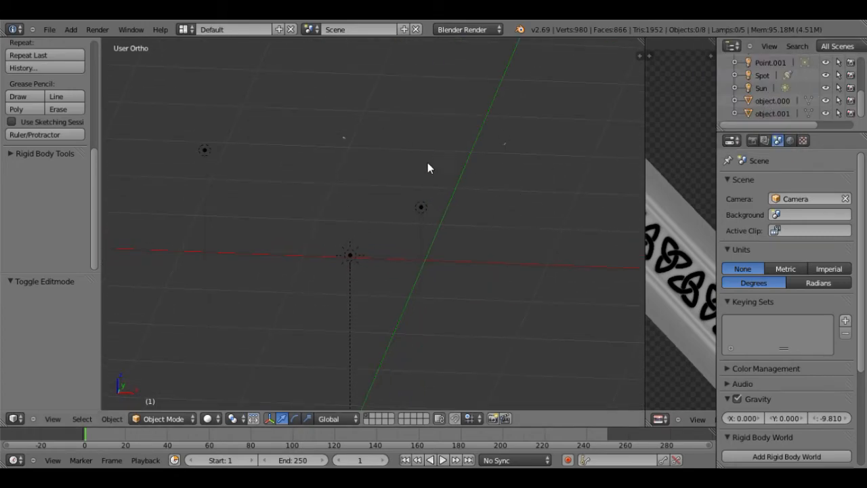
{"action": "middle_click_drag", "start_coordinate": [446, 194], "coordinate": [319, 297]}
{"action": "right_click", "coordinate": [270, 256]}
{"action": "right_click", "coordinate": [316, 161]}
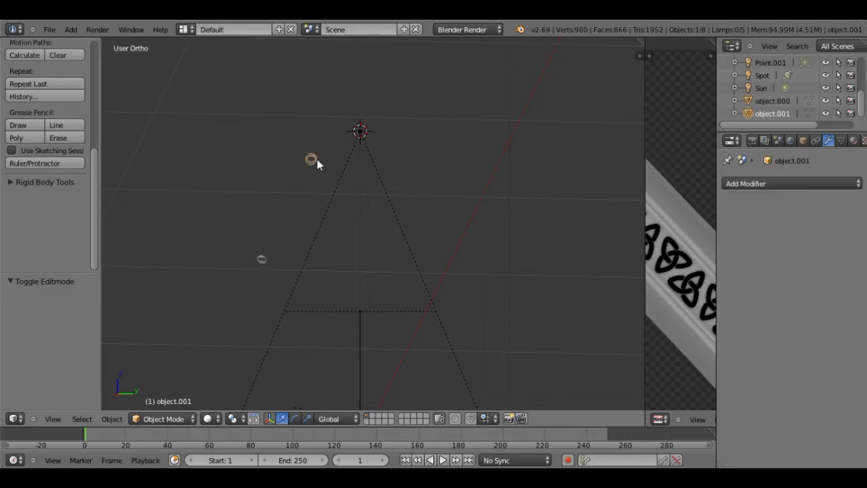
{"action": "right_click", "coordinate": [264, 268]}
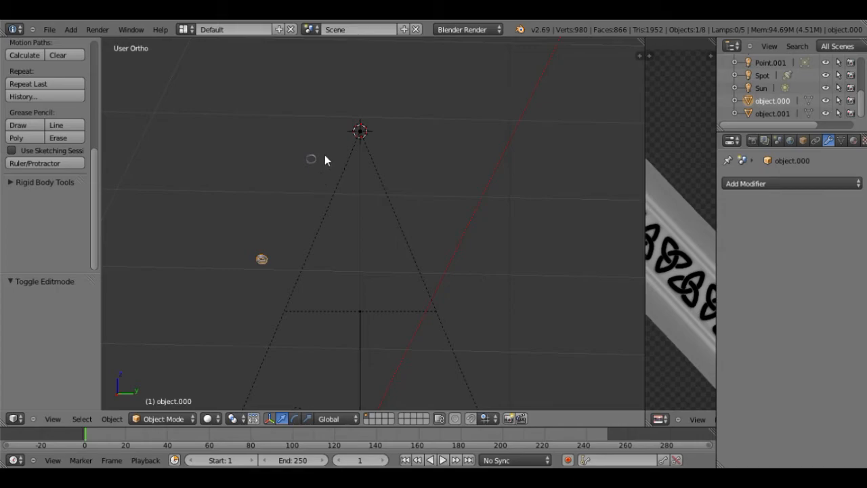
{"action": "middle_click_drag", "start_coordinate": [287, 240], "coordinate": [415, 223]}
{"action": "scroll", "coordinate": [415, 222], "scroll_direction": "down", "scroll_amount": 2}
{"action": "scroll", "coordinate": [414, 223], "scroll_direction": "up", "scroll_amount": 1}
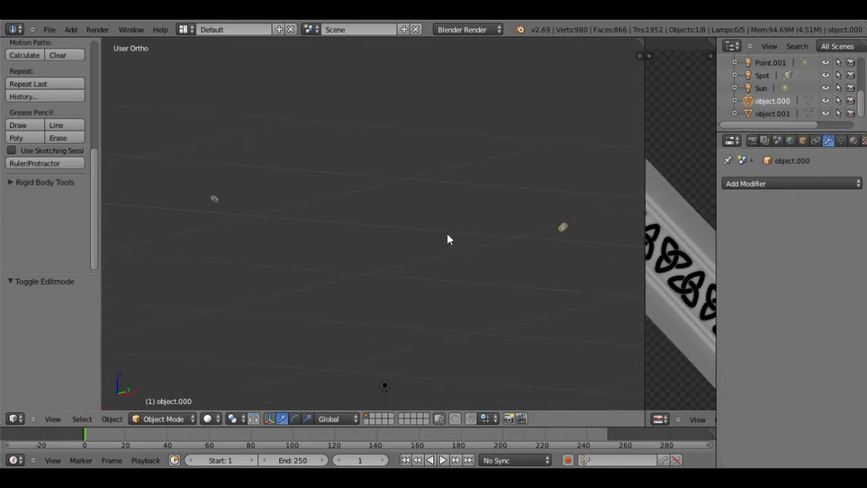
{"action": "middle_click_drag", "start_coordinate": [535, 232], "coordinate": [492, 254]}
Delete the left-hand ring object.000 in the front orthographic view.
{"action": "key", "text": "KP_1"}
{"action": "scroll", "coordinate": [492, 253], "scroll_direction": "down", "scroll_amount": 3}
{"action": "scroll", "coordinate": [492, 254], "scroll_direction": "up", "scroll_amount": 1}
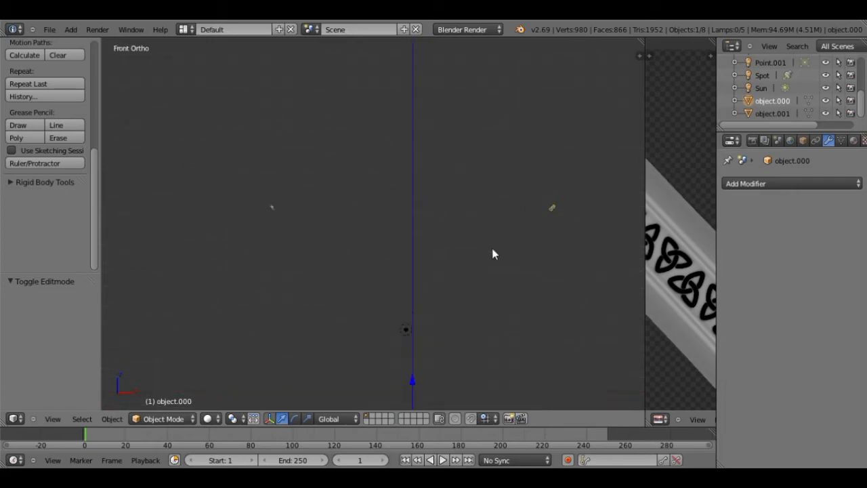
{"action": "key", "text": "x"}
{"action": "left_click", "coordinate": [493, 249]}
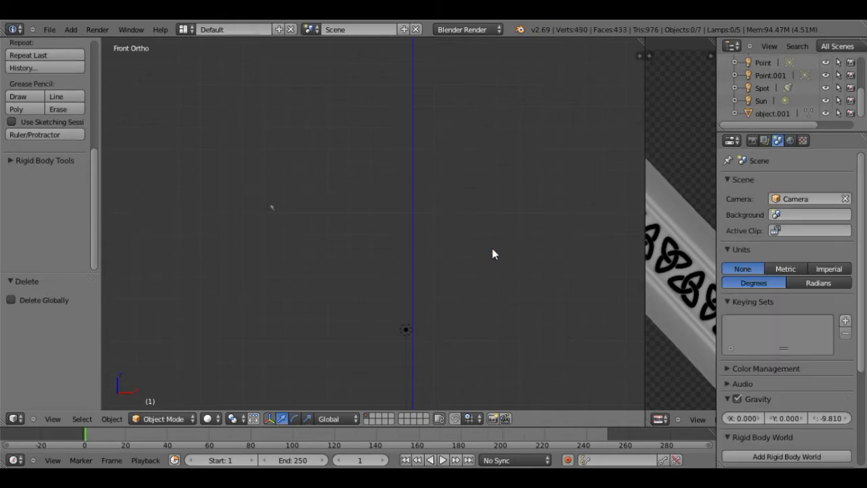
Select the remaining right-hand ring and export it as Wavefront z-right.obj to the rings folder under D:\CC MAKING.
{"action": "key", "text": "ctrl+z"}
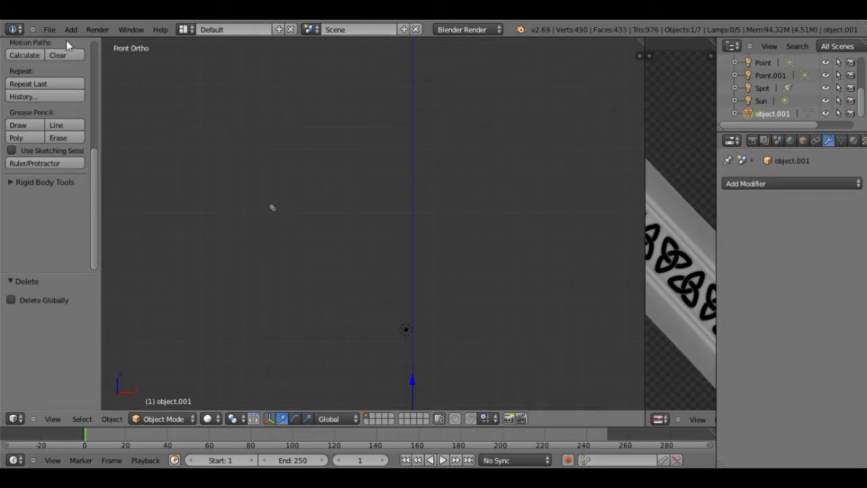
{"action": "left_click", "coordinate": [47, 29]}
{"action": "mouse_move", "coordinate": [92, 234]}
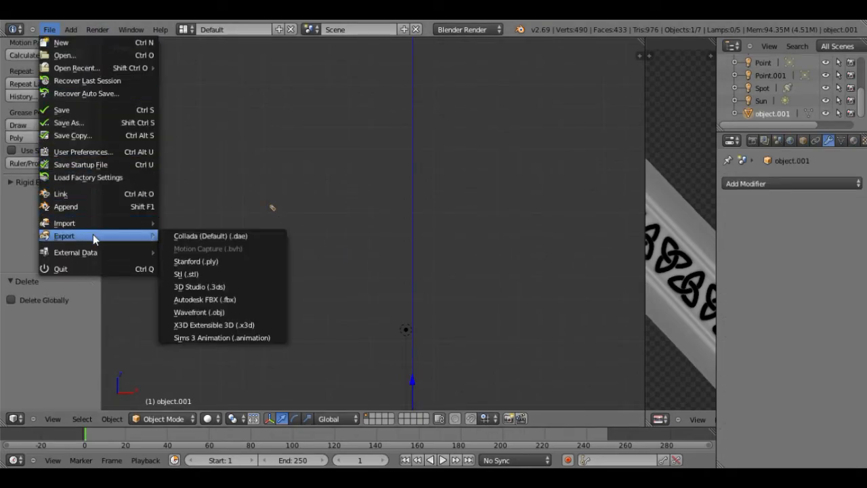
{"action": "left_click", "coordinate": [227, 311]}
{"action": "left_click", "coordinate": [22, 99]}
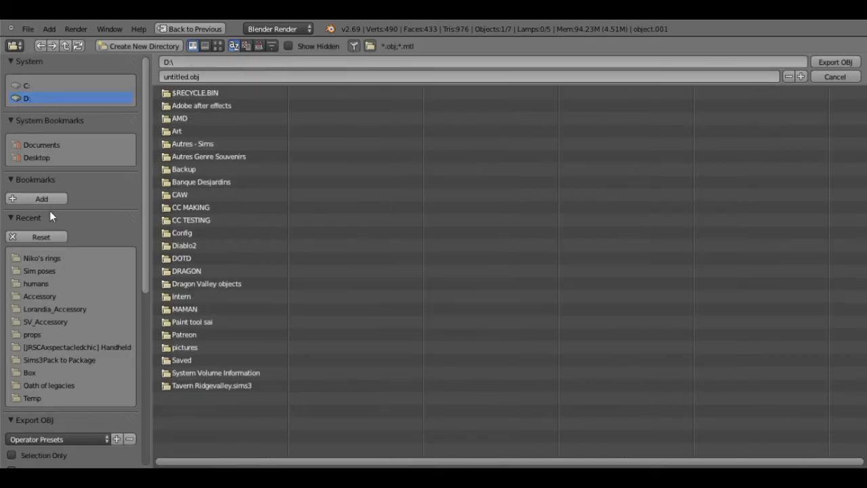
{"action": "left_click", "coordinate": [55, 268]}
{"action": "left_click", "coordinate": [58, 258]}
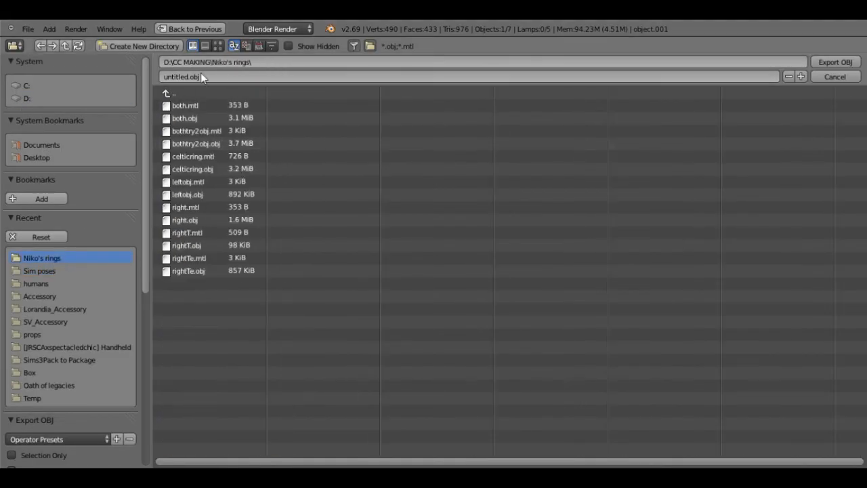
{"action": "left_click", "coordinate": [195, 77]}
{"action": "left_click_drag", "start_coordinate": [183, 77], "coordinate": [152, 84]}
{"action": "type", "text": "z-right"}
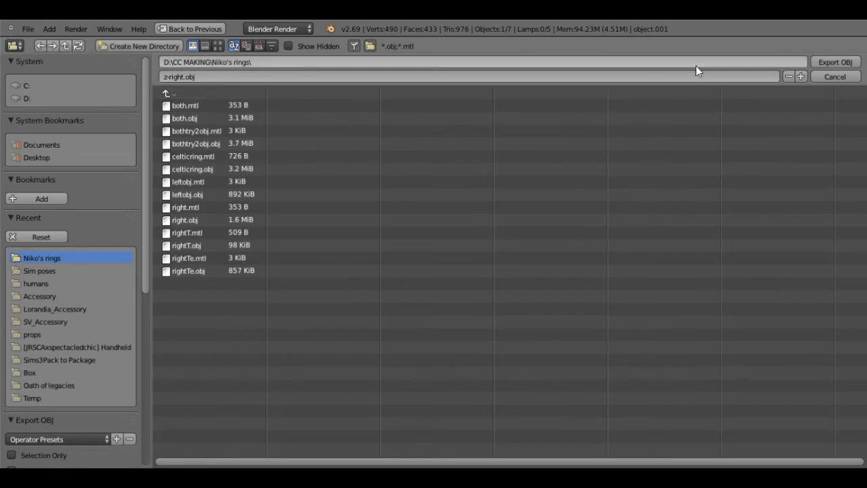
{"action": "left_click", "coordinate": [851, 64]}
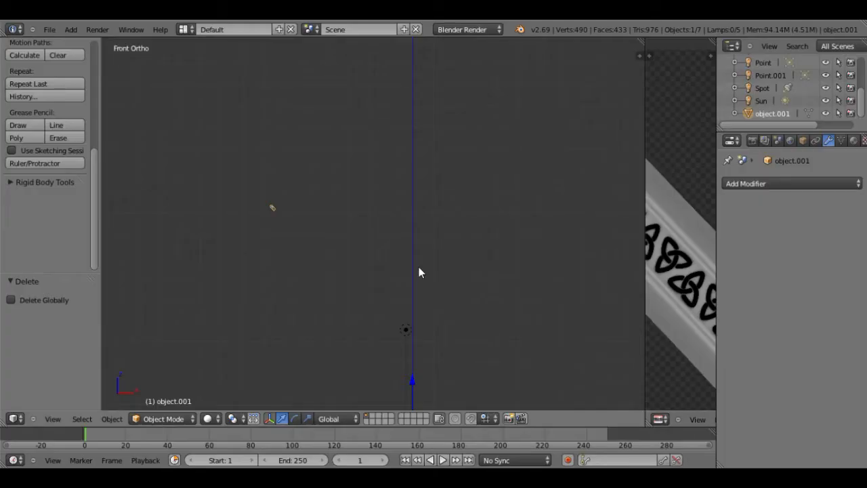
Restore the deleted left-hand ring, delete the right-hand ring object.001, and select object.000.
{"action": "key", "text": "a"}
{"action": "key", "text": "ctrl+z"}
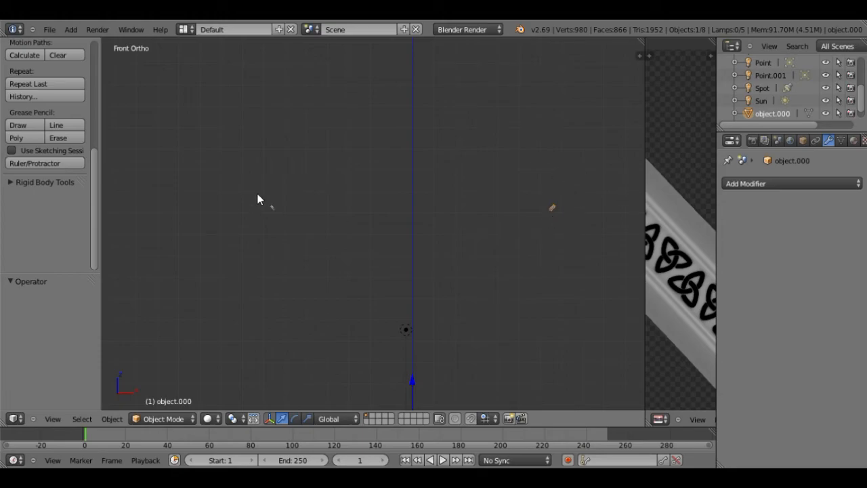
{"action": "key", "text": "x"}
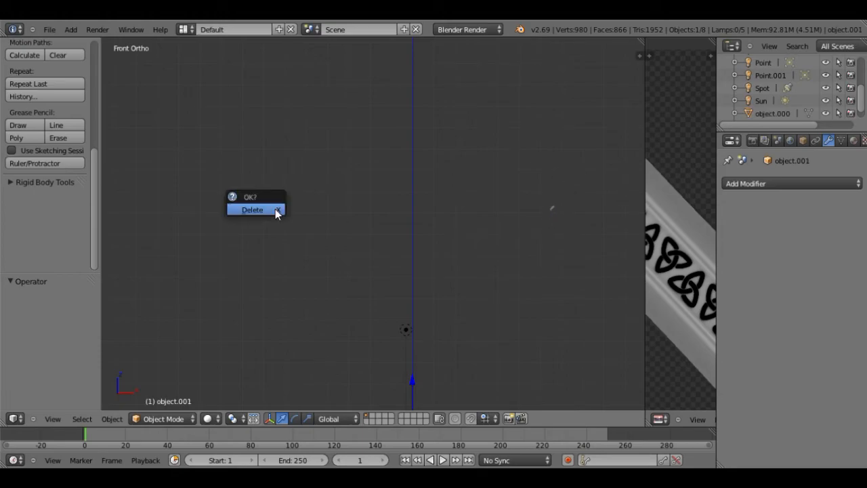
{"action": "left_click", "coordinate": [275, 209]}
{"action": "right_click", "coordinate": [551, 209]}
Export the left-hand ring as Wavefront z-left.obj in the same folder and restore the deleted right-hand ring.
{"action": "left_click", "coordinate": [50, 30]}
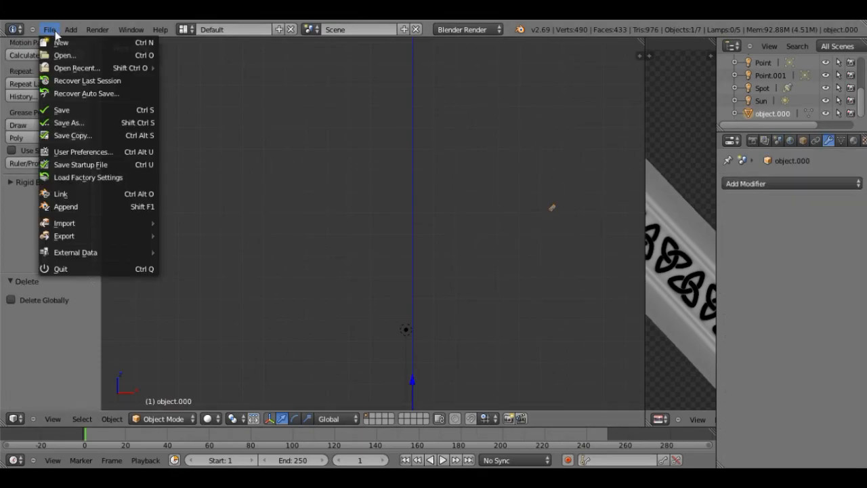
{"action": "mouse_move", "coordinate": [96, 239]}
{"action": "left_click", "coordinate": [226, 311]}
{"action": "left_click", "coordinate": [191, 78]}
{"action": "left_click", "coordinate": [190, 81]}
{"action": "left_click_drag", "start_coordinate": [184, 81], "coordinate": [169, 80]}
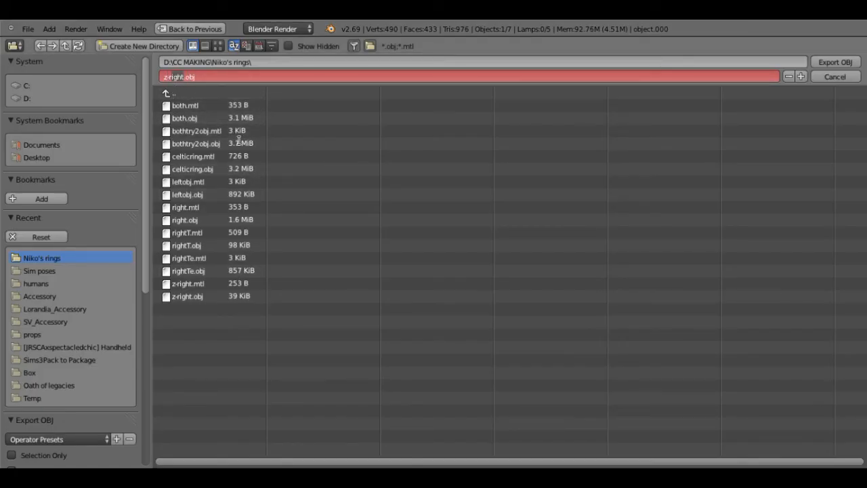
{"action": "type", "text": "r"}
{"action": "key", "text": "Return"}
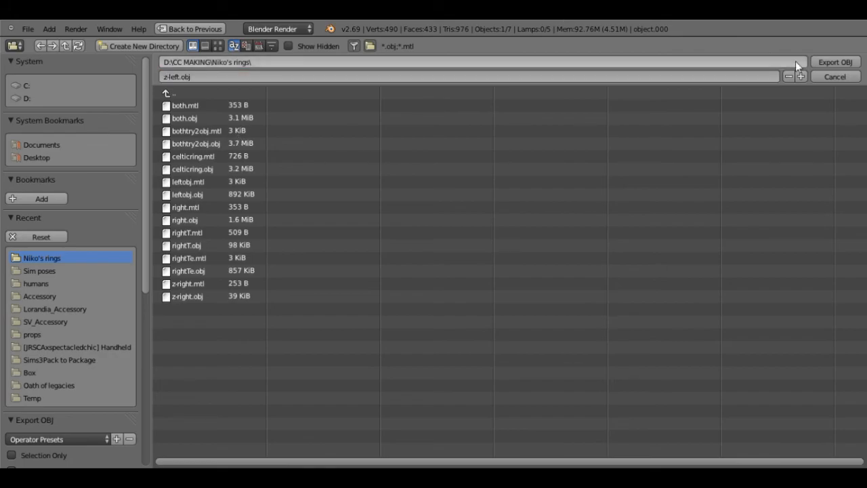
{"action": "left_click", "coordinate": [837, 62]}
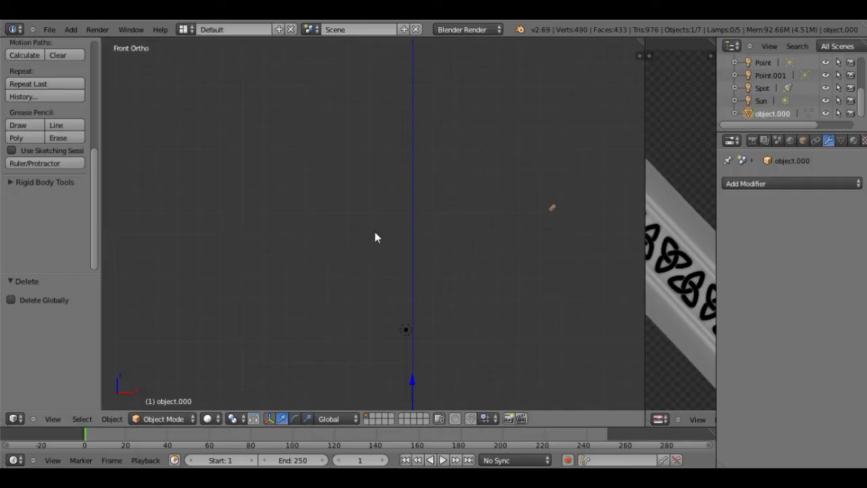
{"action": "key", "text": "ctrl+z"}
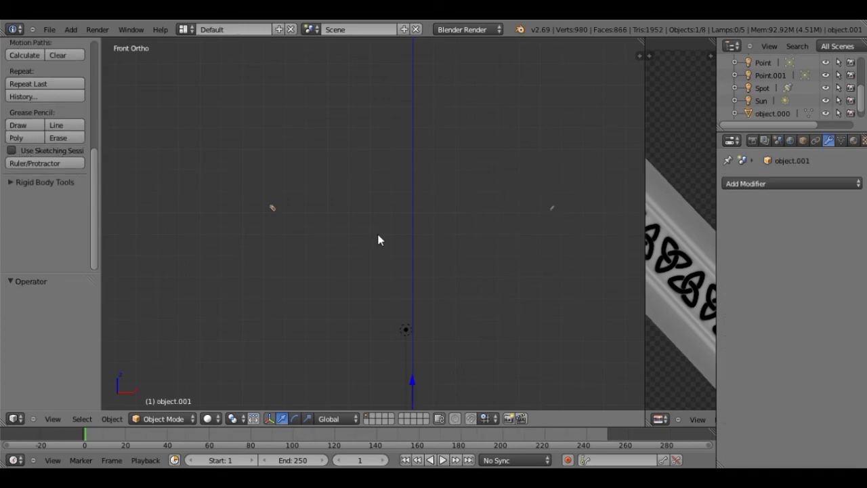